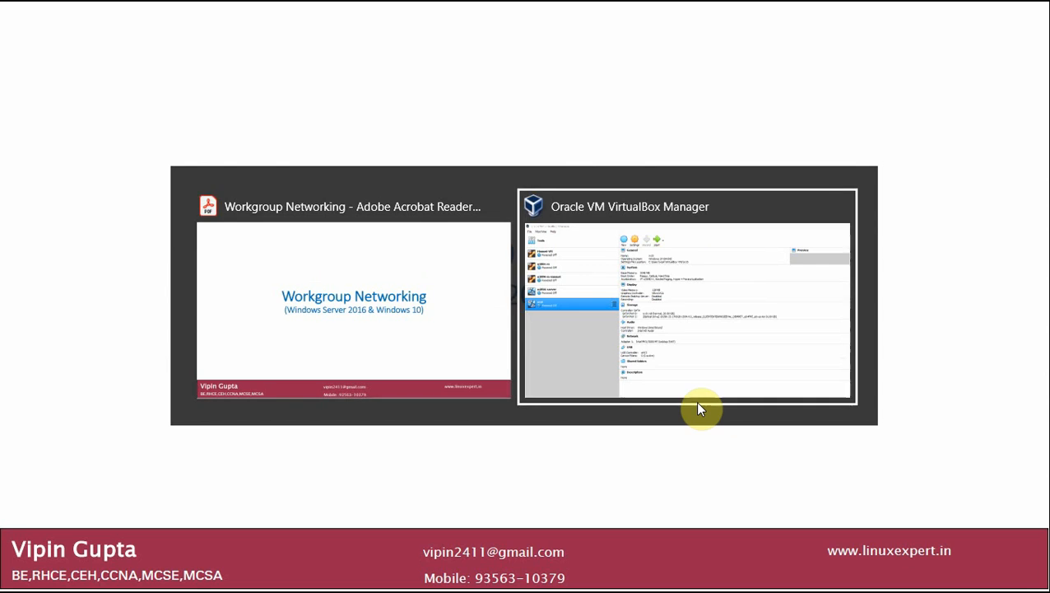
Switch to Oracle VM VirtualBox Manager and check how network adapter 1 of the w2016-server machine is attached.
click(696, 402)
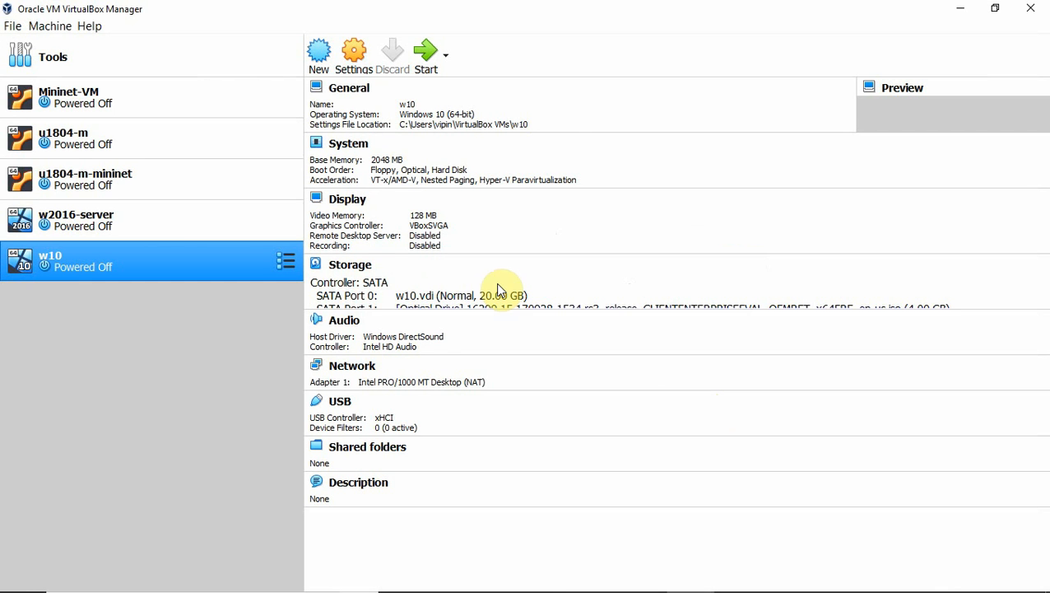
click(132, 230)
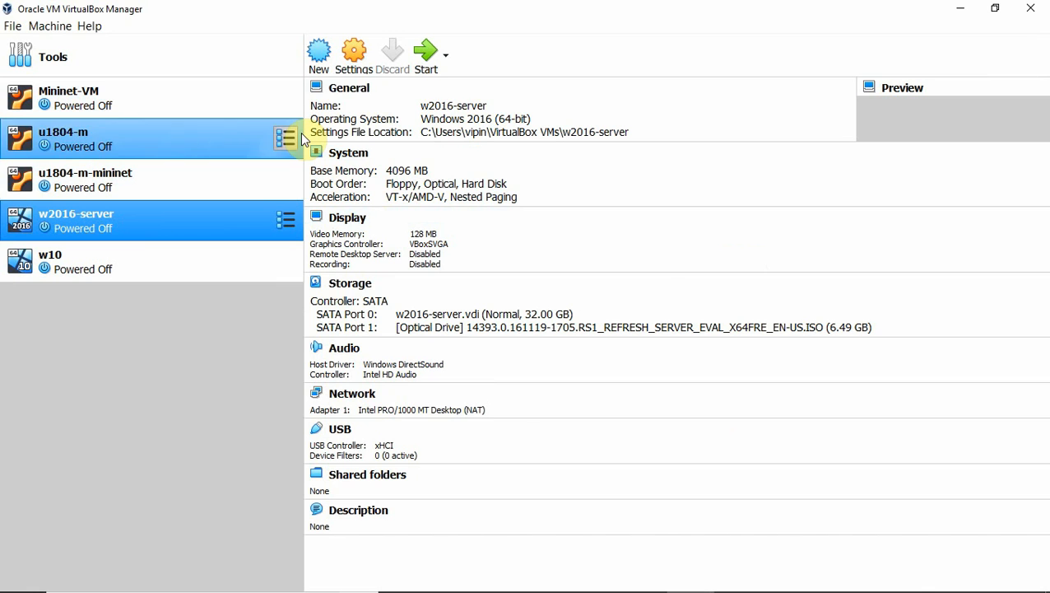
click(354, 57)
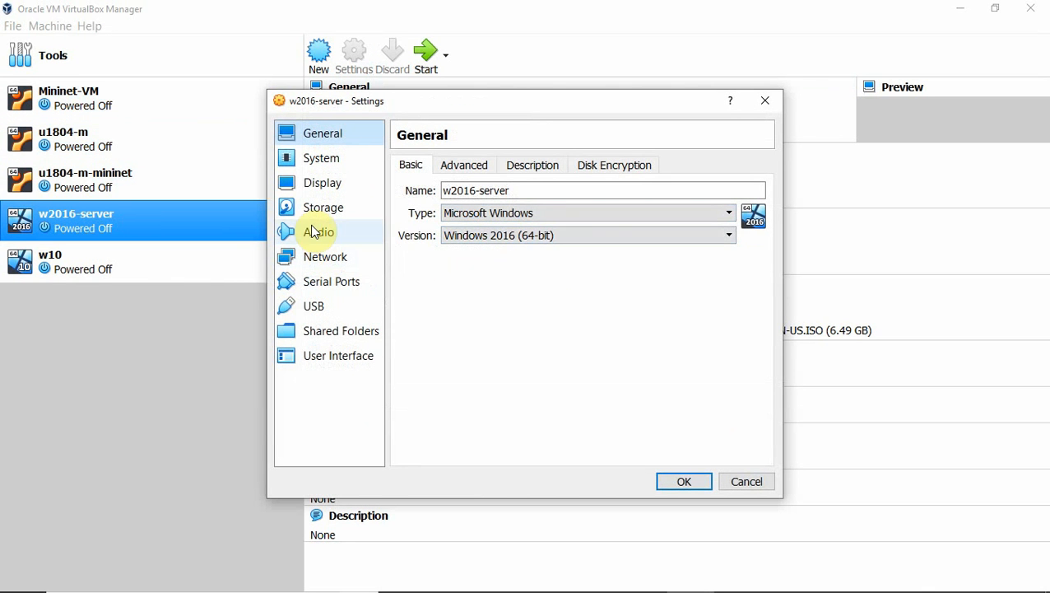
click(326, 261)
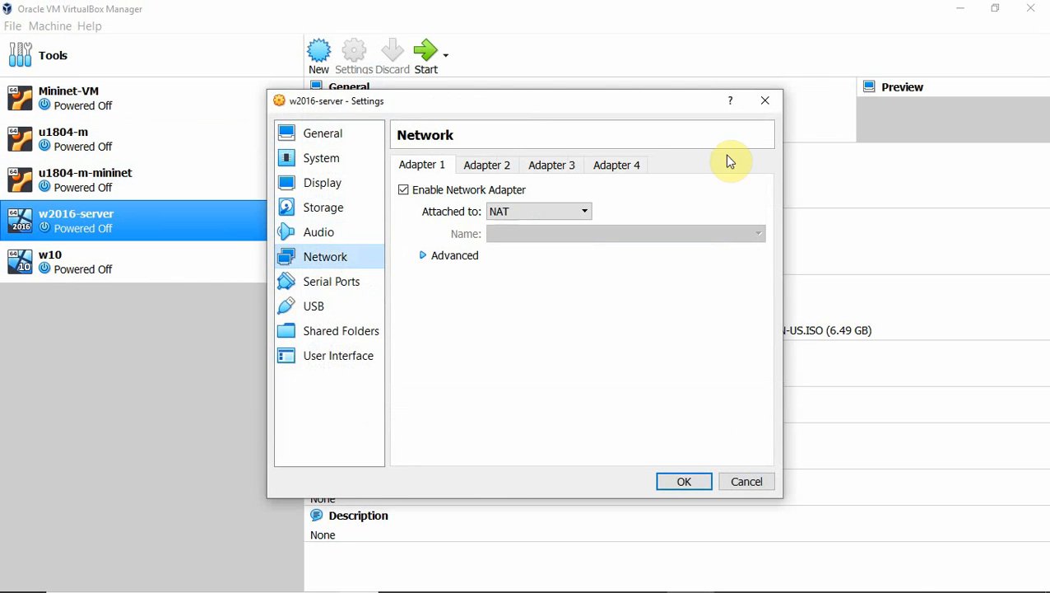
click(683, 482)
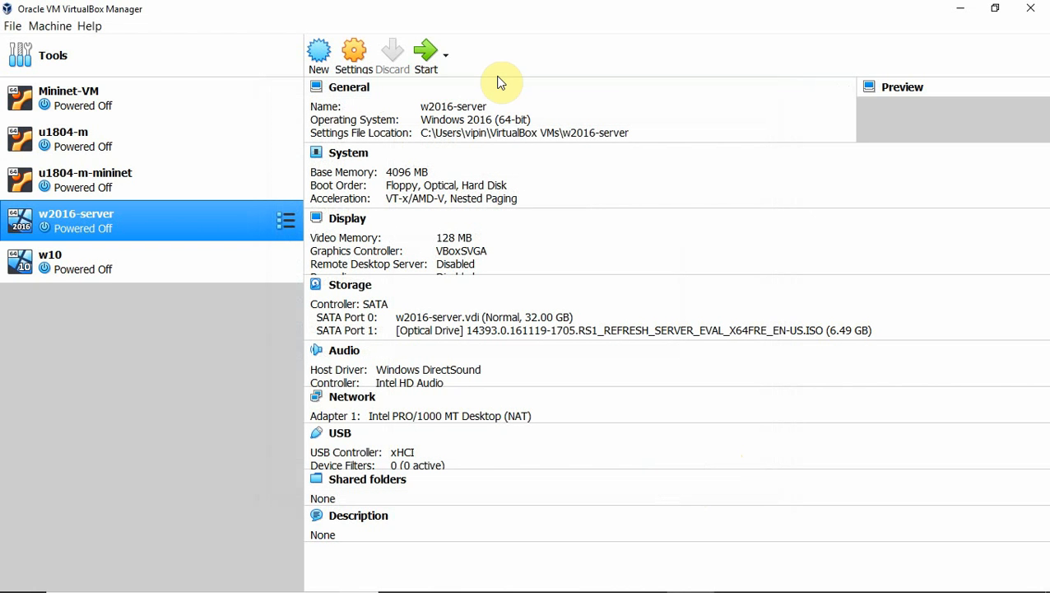
Start the w2016-server virtual machine, sign in as Administrator with the account password, and minimize its window.
click(426, 63)
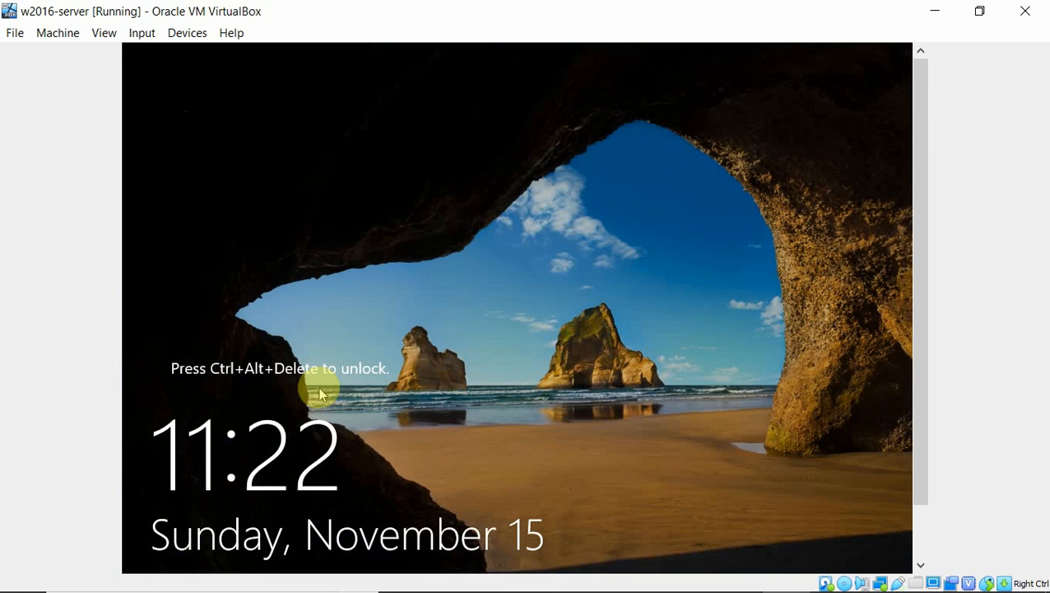
click(137, 35)
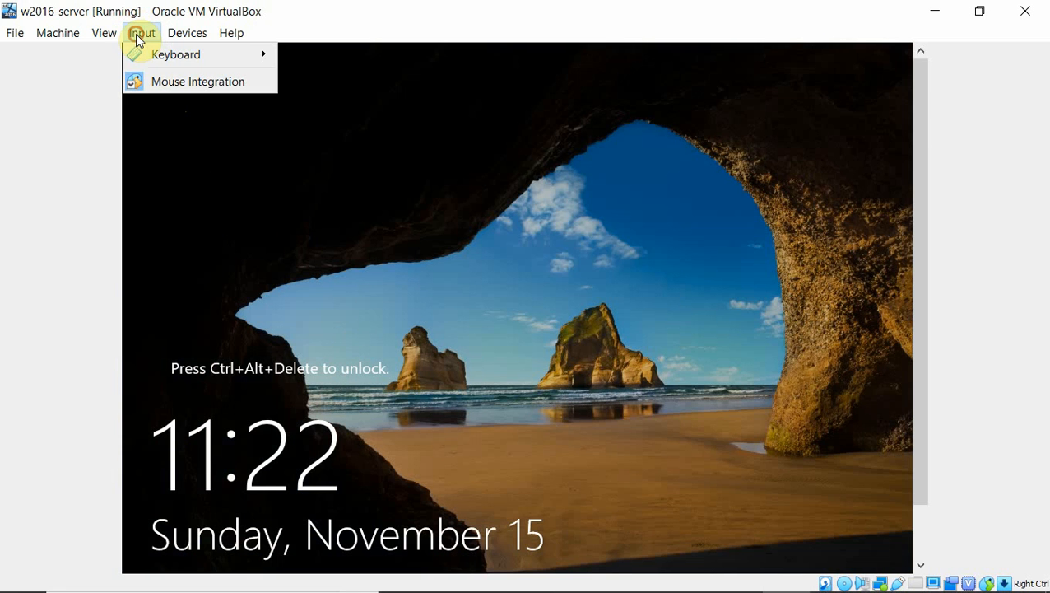
mouse_move(223, 66)
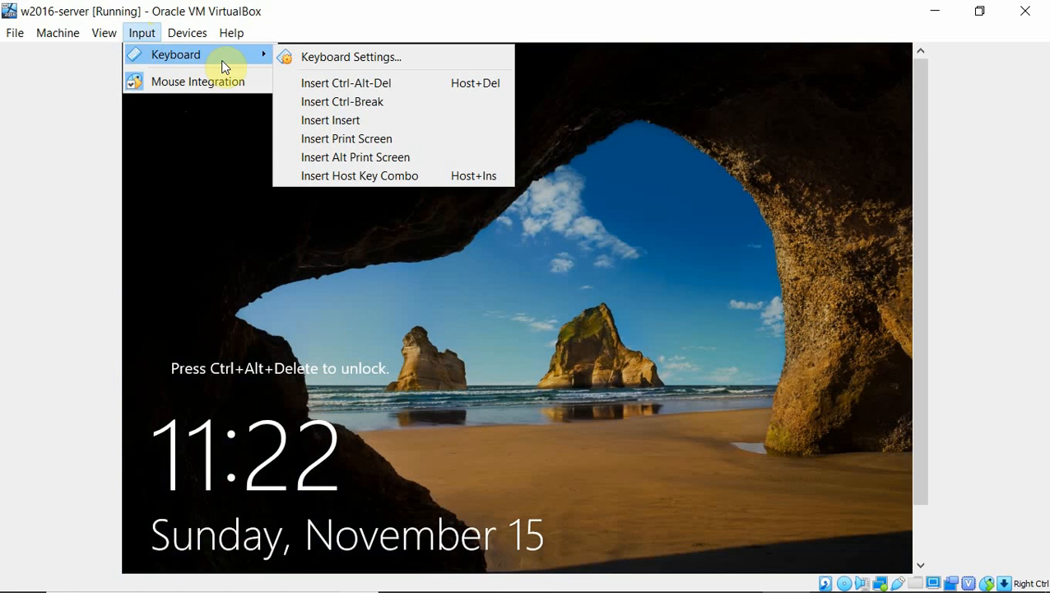
click(354, 84)
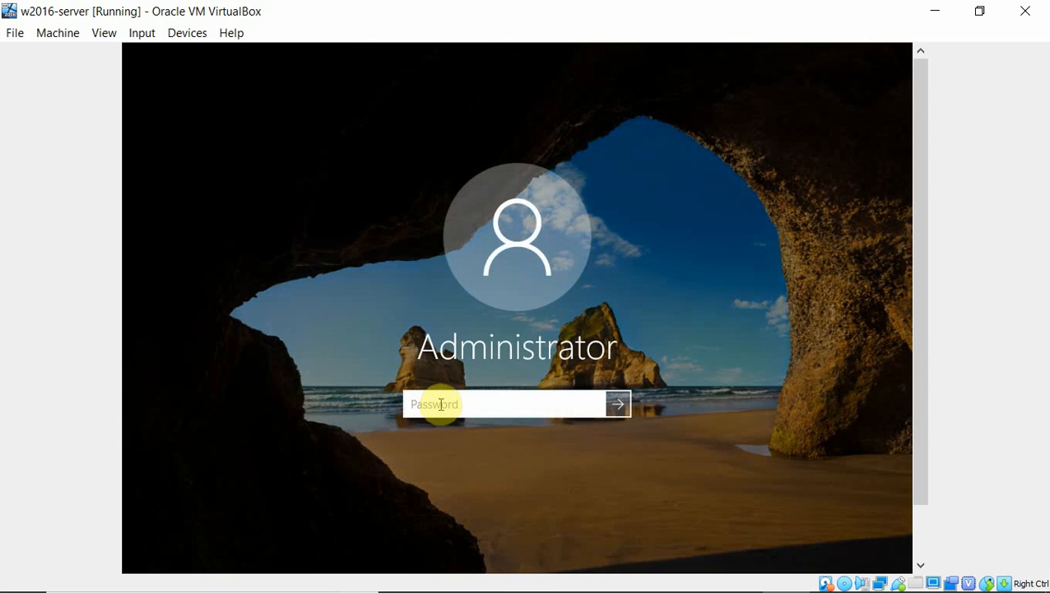
text(P)
text(•••••)
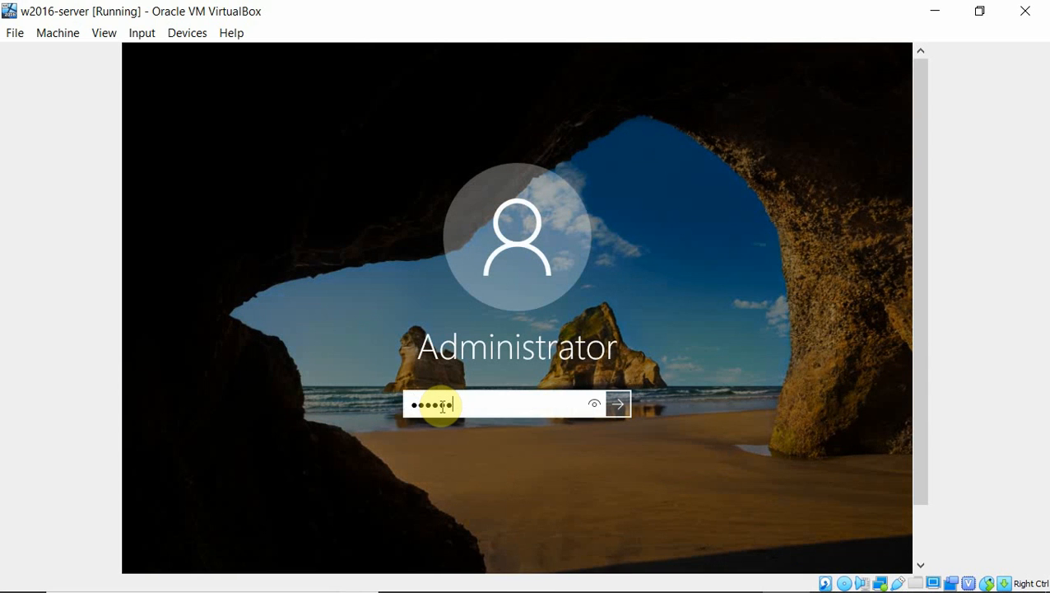
text(•••)
key(Return)
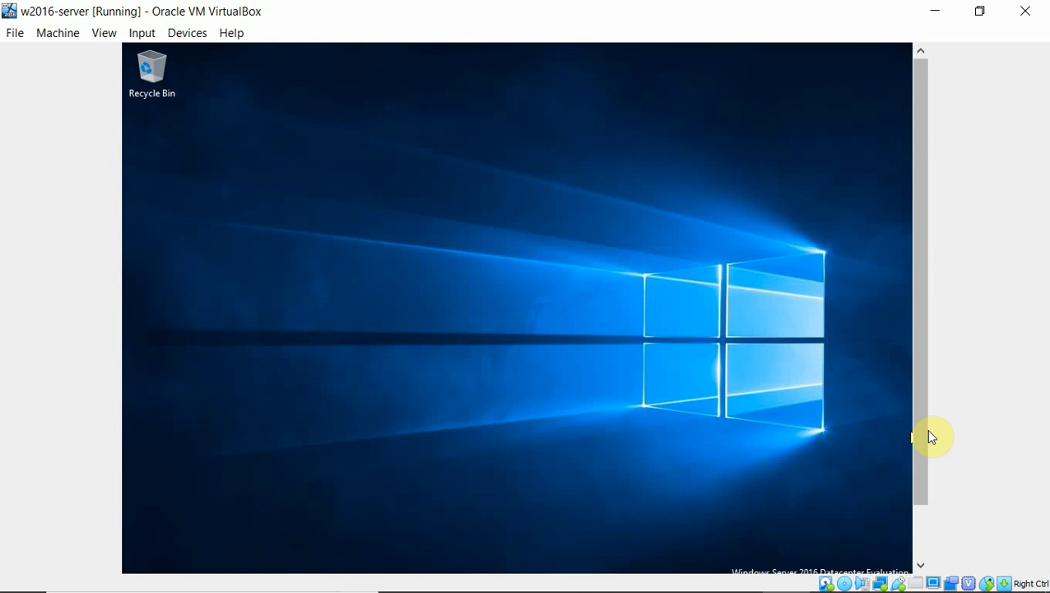
drag(928, 431, 913, 485)
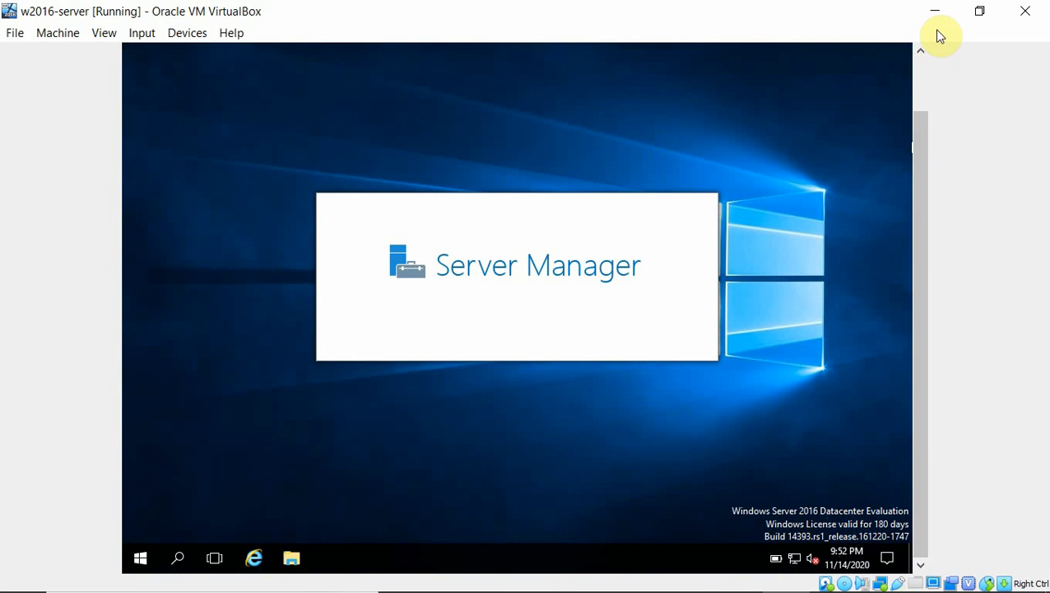
click(934, 13)
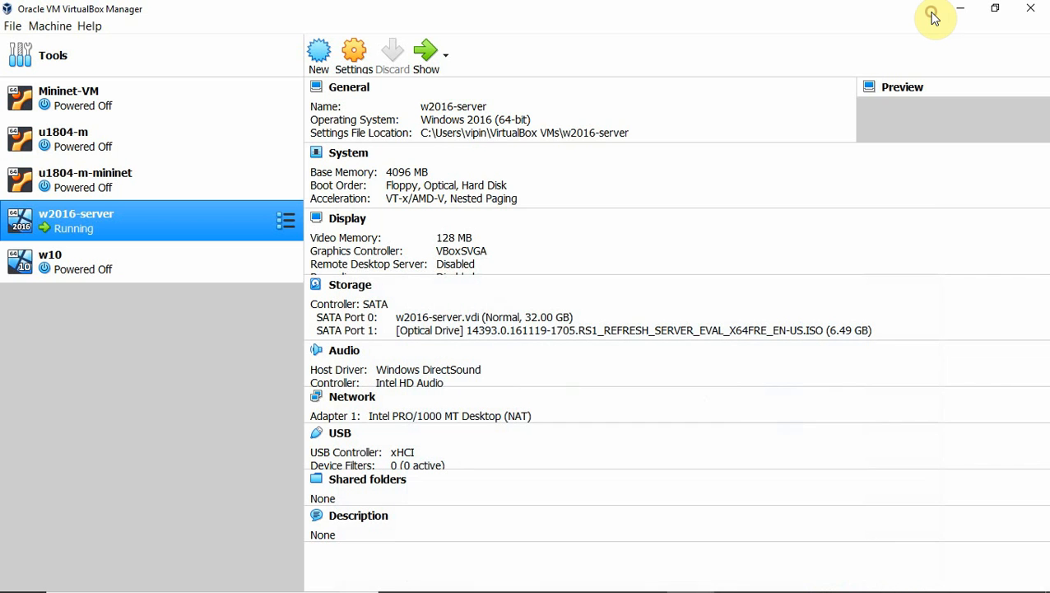
Start the w10 virtual machine and sign in to the testuser account with its password.
click(70, 268)
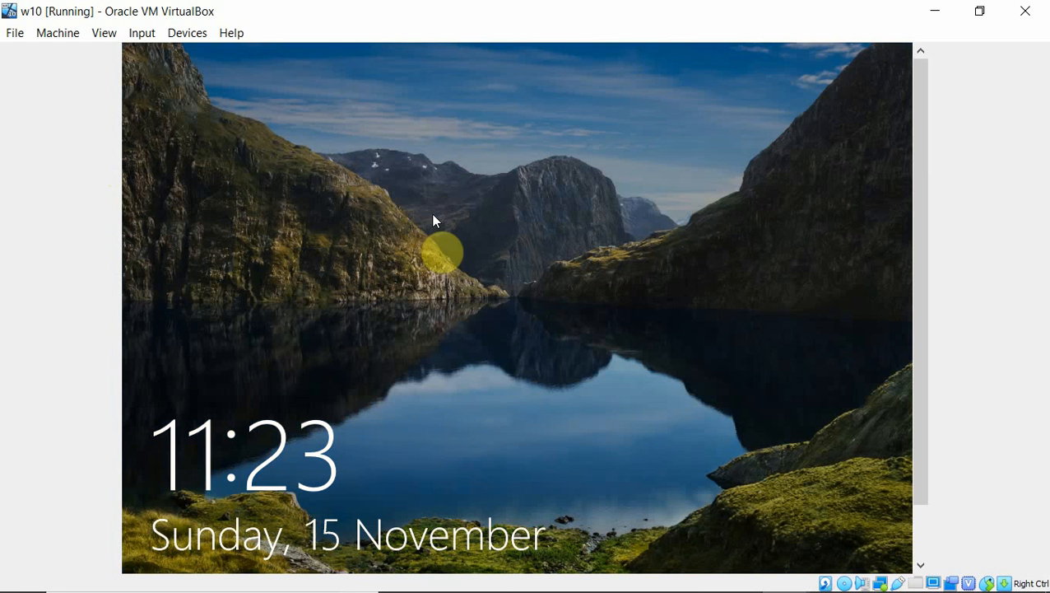
click(438, 292)
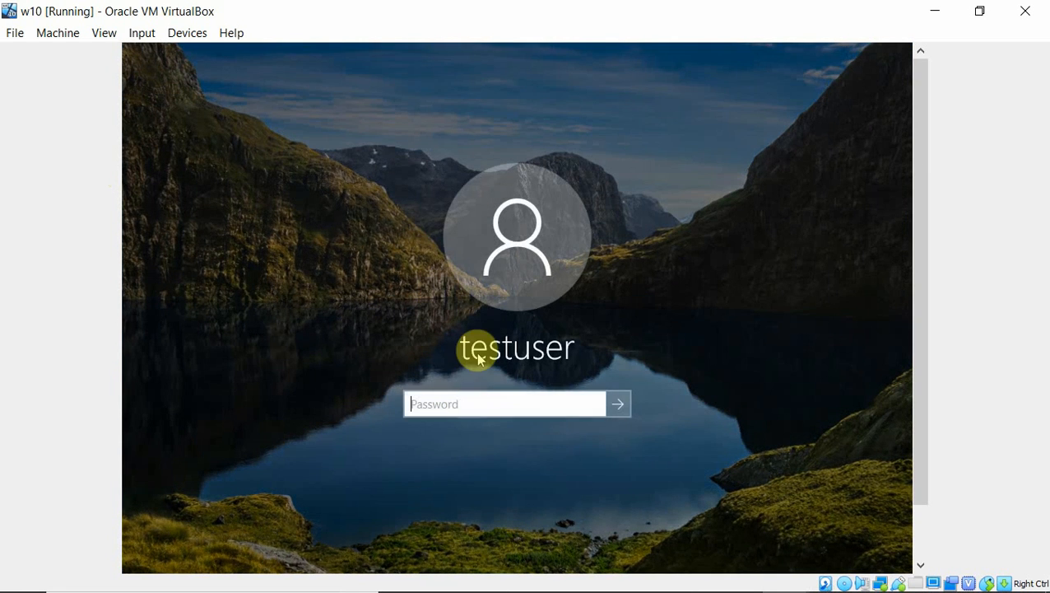
click(459, 409)
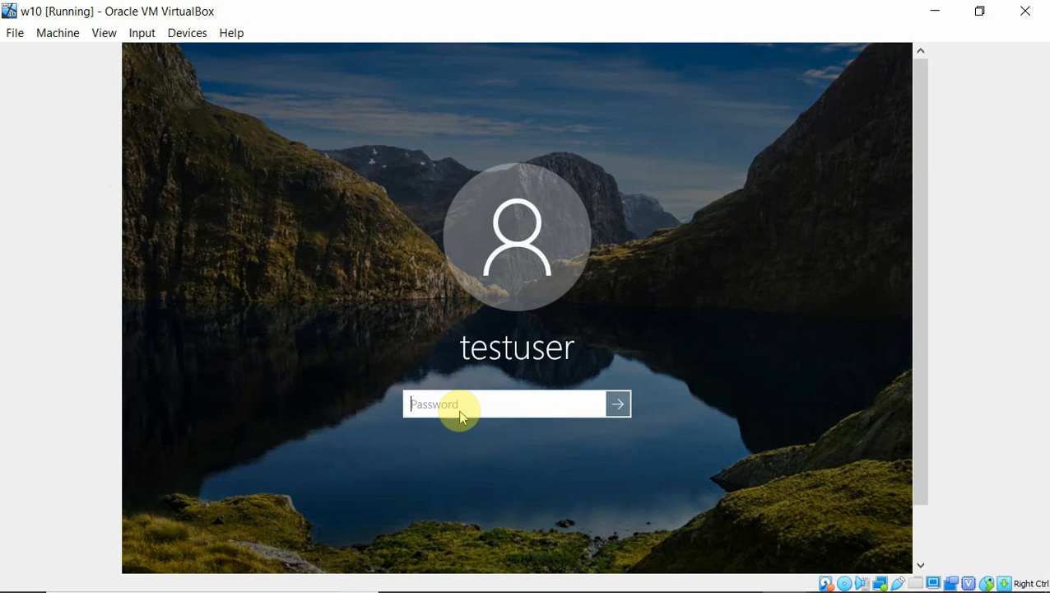
text(••••••••••)
key(Return)
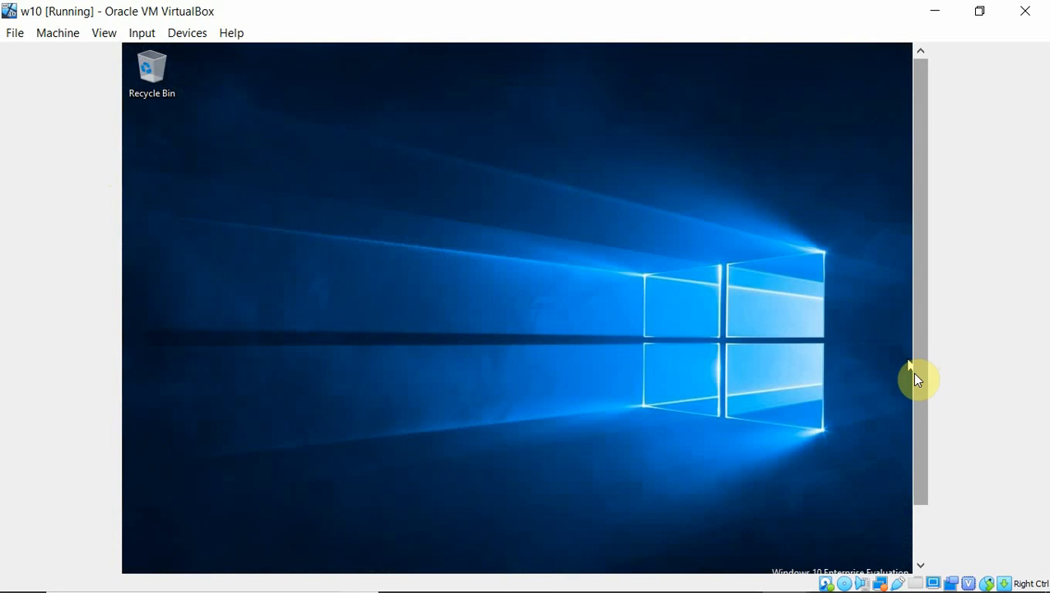
drag(914, 375, 913, 451)
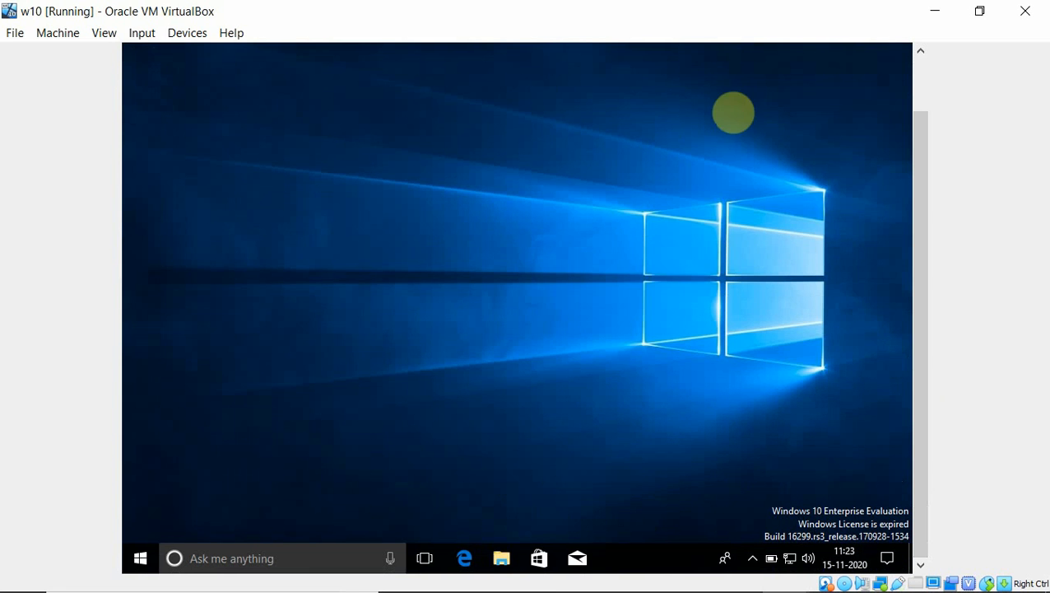
Minimize the w10 virtual machine window and the VirtualBox Manager window.
click(935, 13)
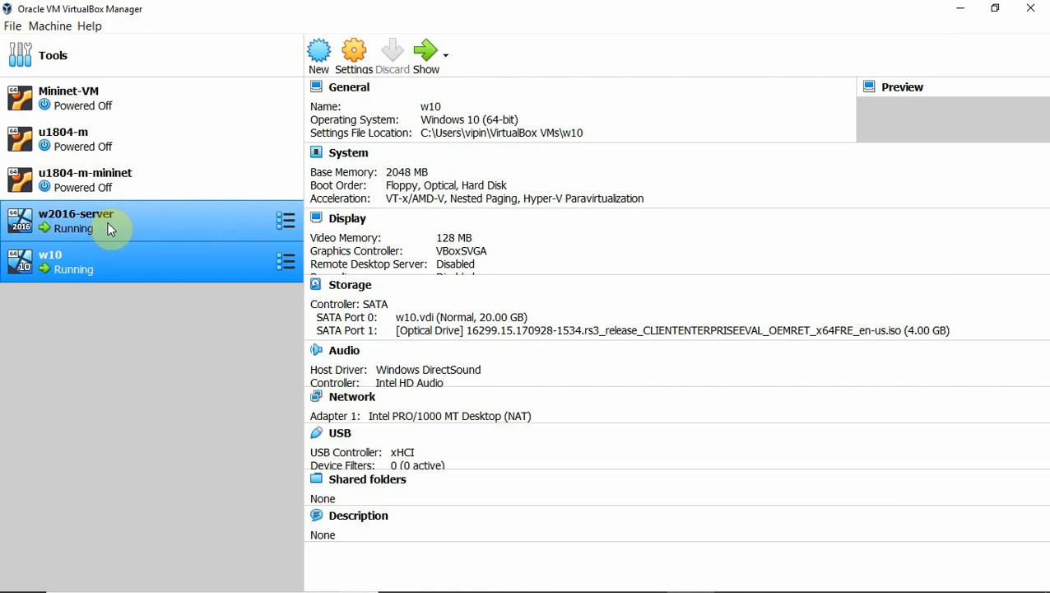
click(109, 229)
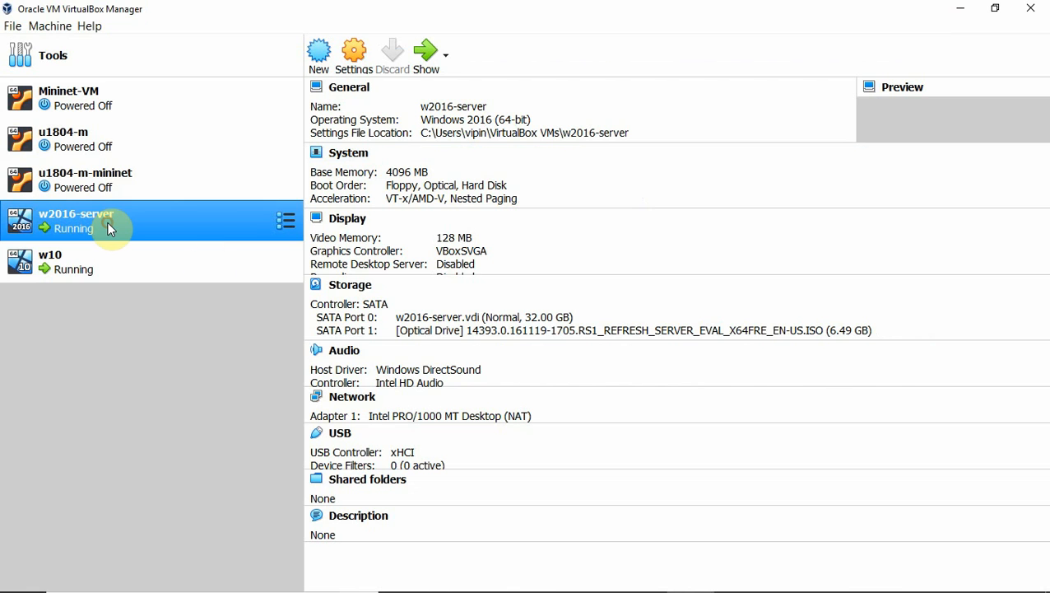
click(960, 16)
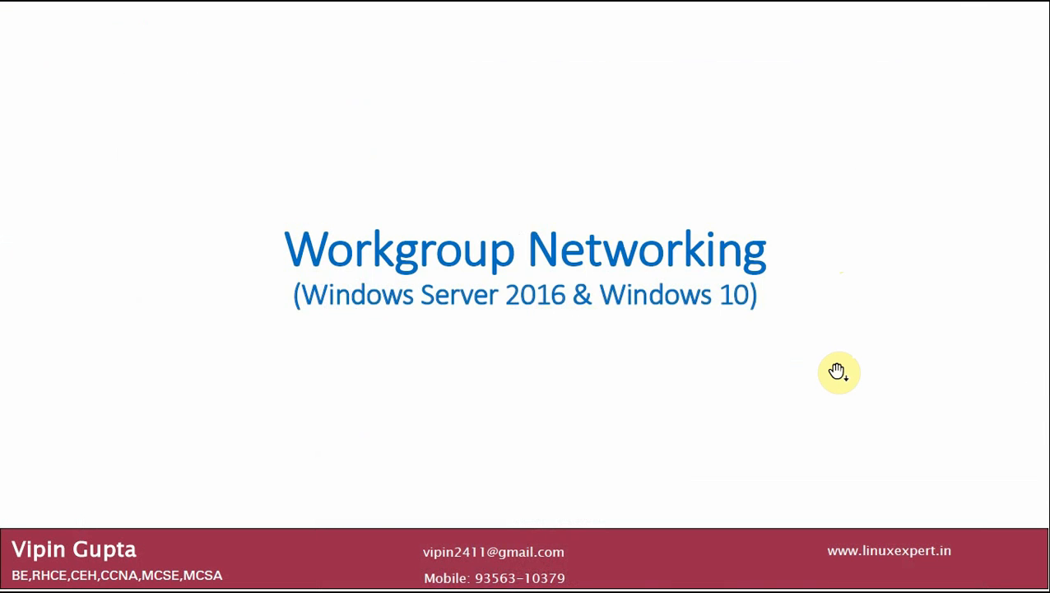
key(alt+Tab)
key(alt+Tab)
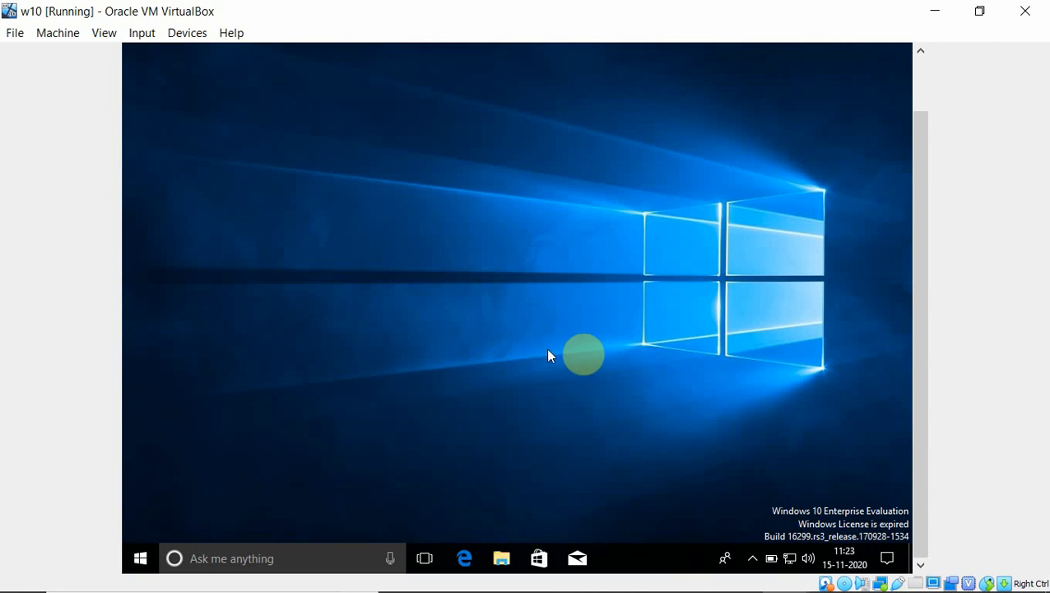
click(933, 10)
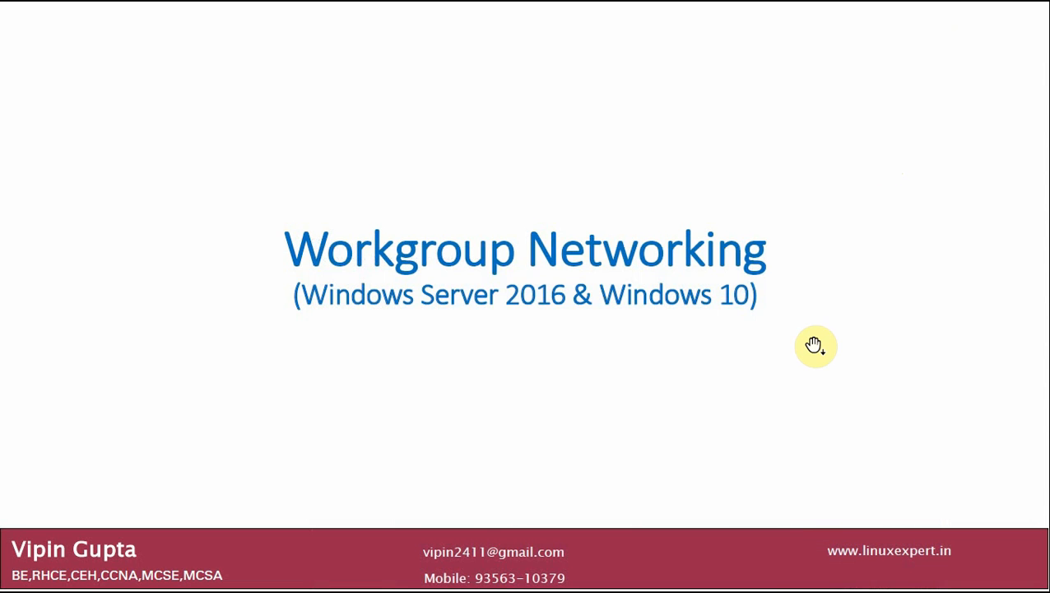
Switch to the w2016-server virtual machine and close Server Manager.
key(alt+Tab)
key(alt+Tab)
key(alt+Tab)
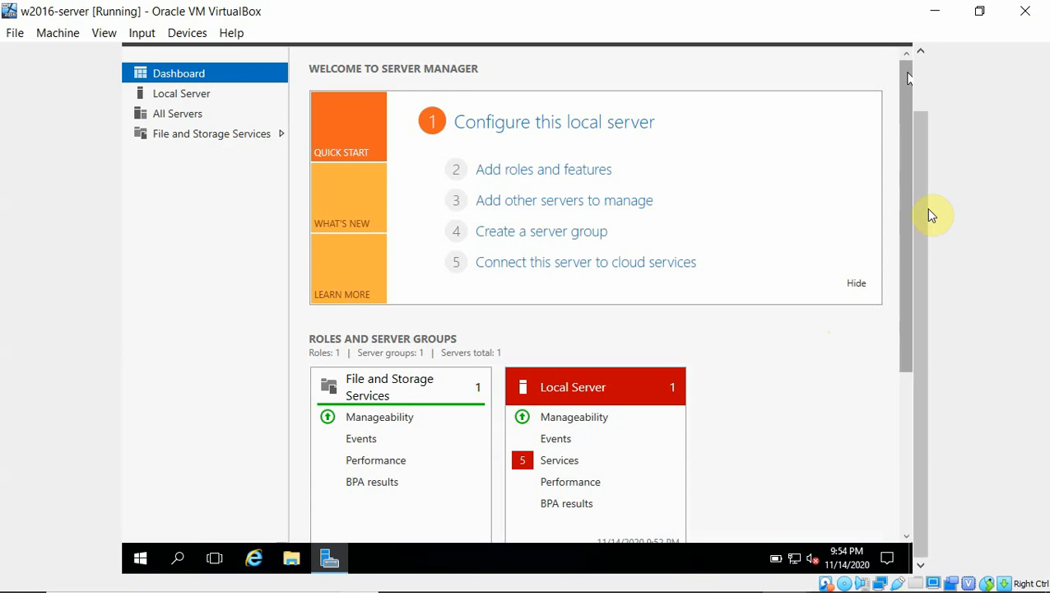
drag(930, 216, 930, 147)
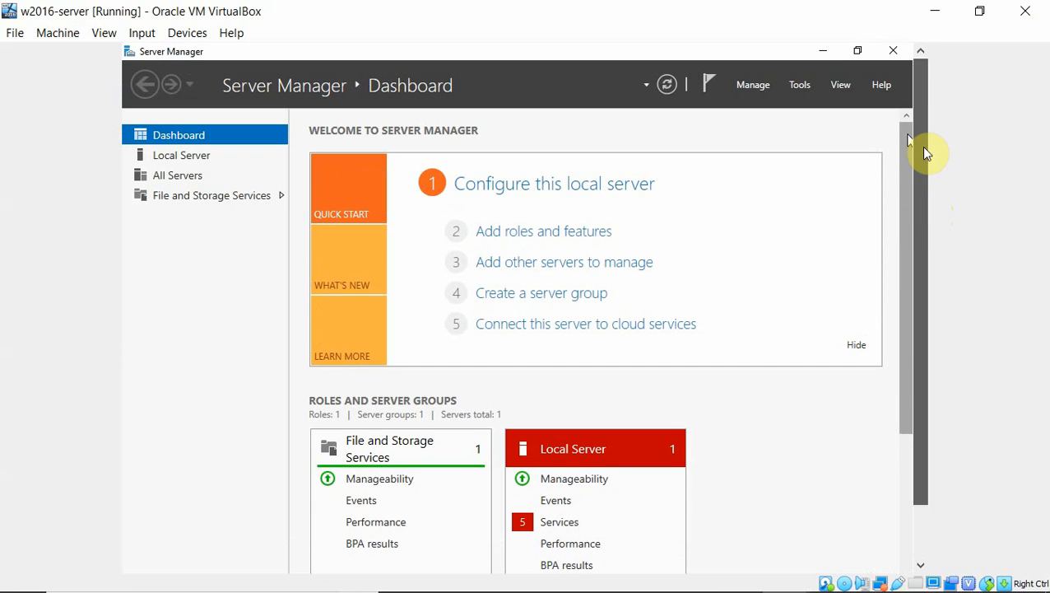
click(892, 51)
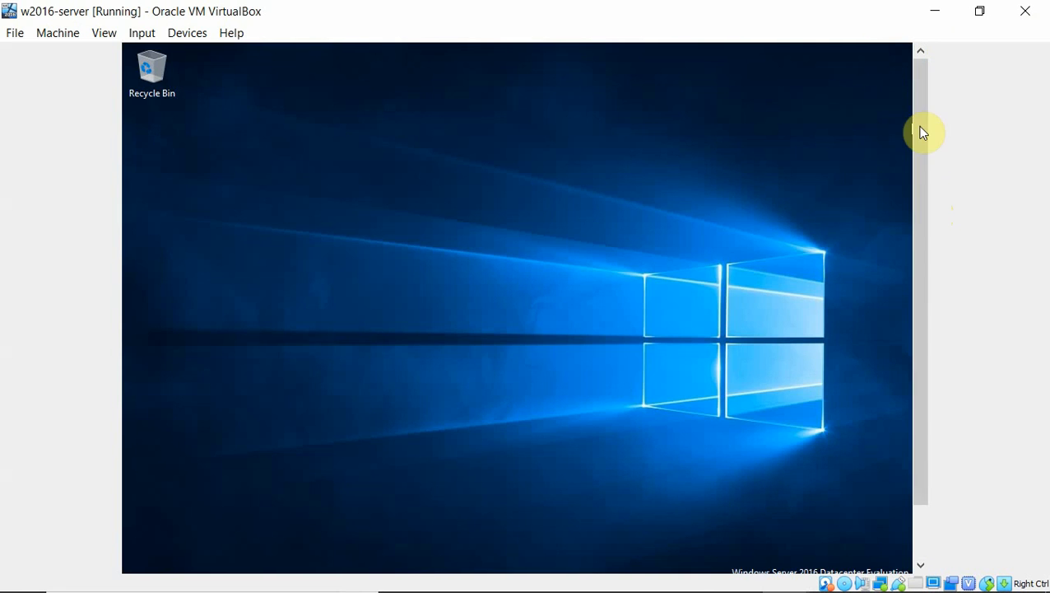
Shut down Windows Server 2016 with the reason Other (Unplanned).
drag(919, 129, 915, 230)
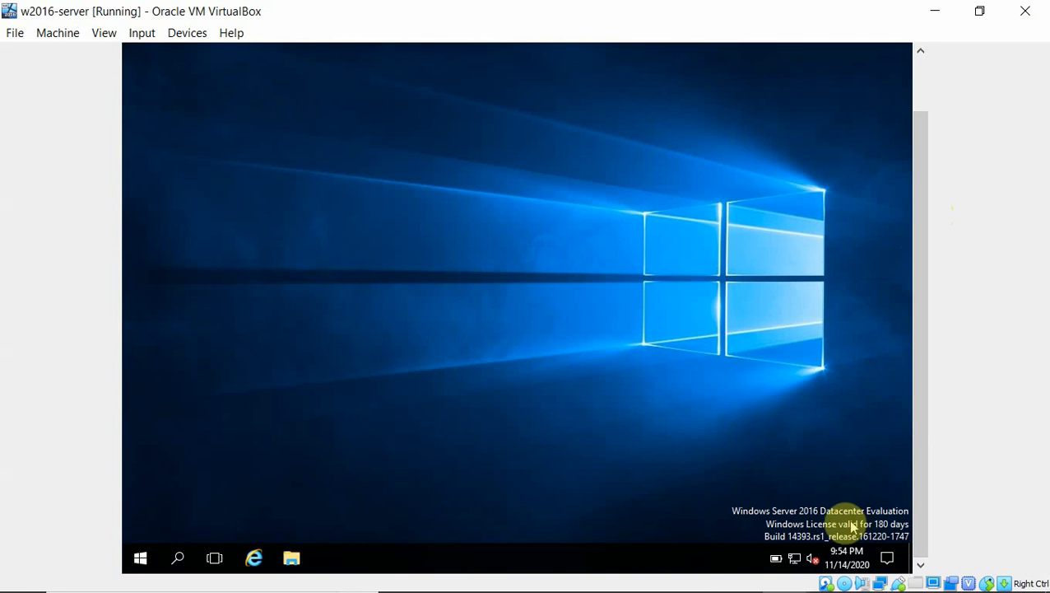
click(142, 560)
click(138, 521)
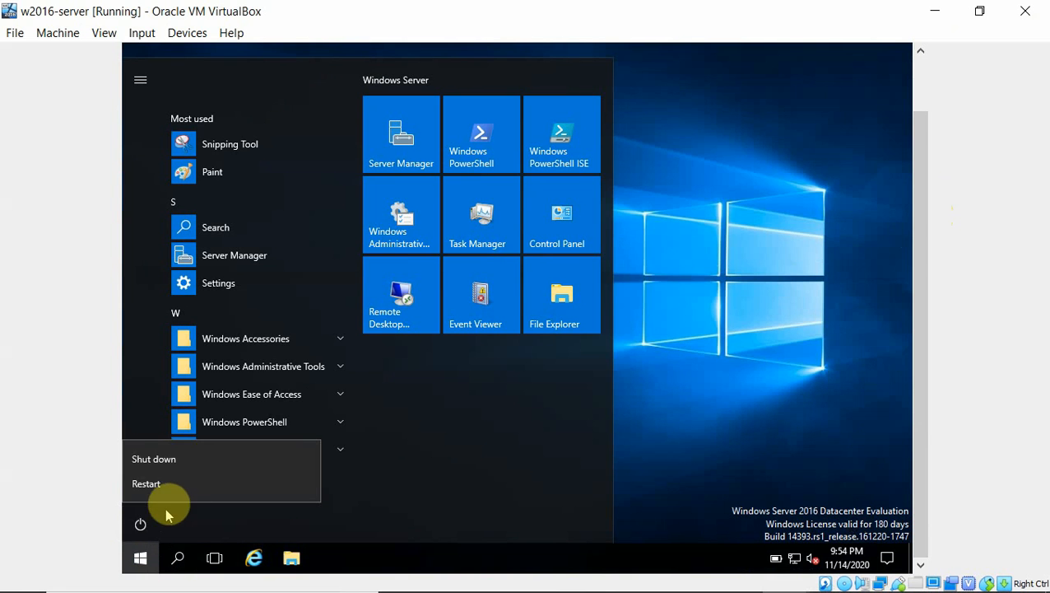
click(170, 468)
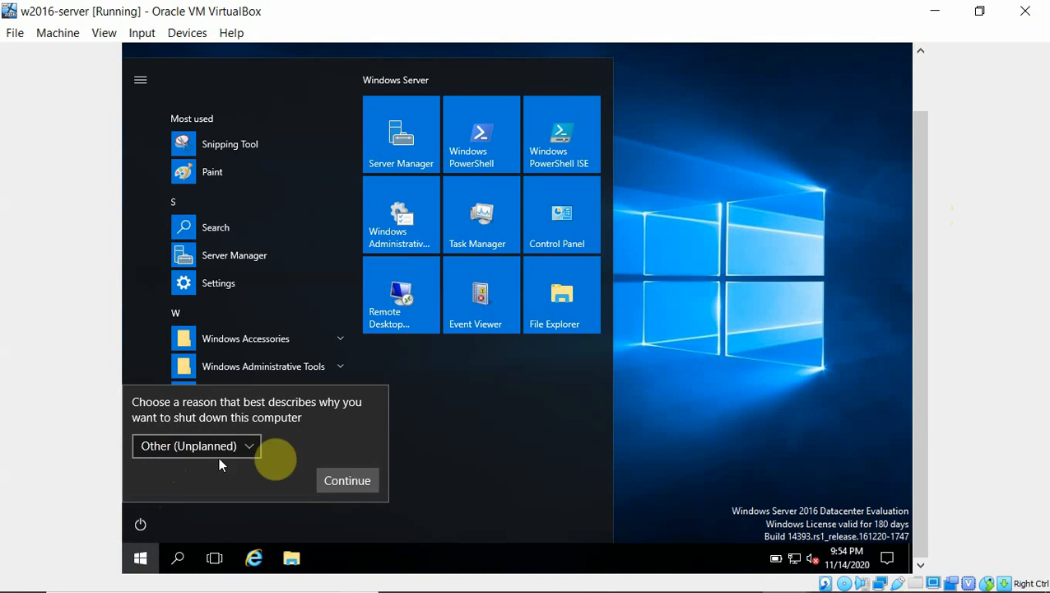
click(347, 483)
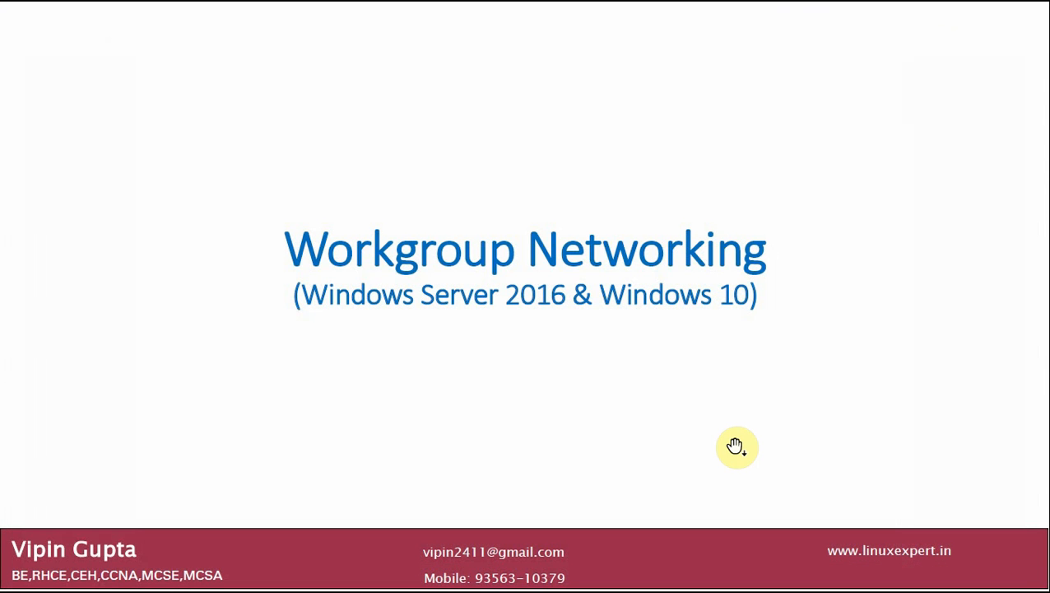
Switch to the w10 virtual machine and restart Windows 10.
key(alt+Tab)
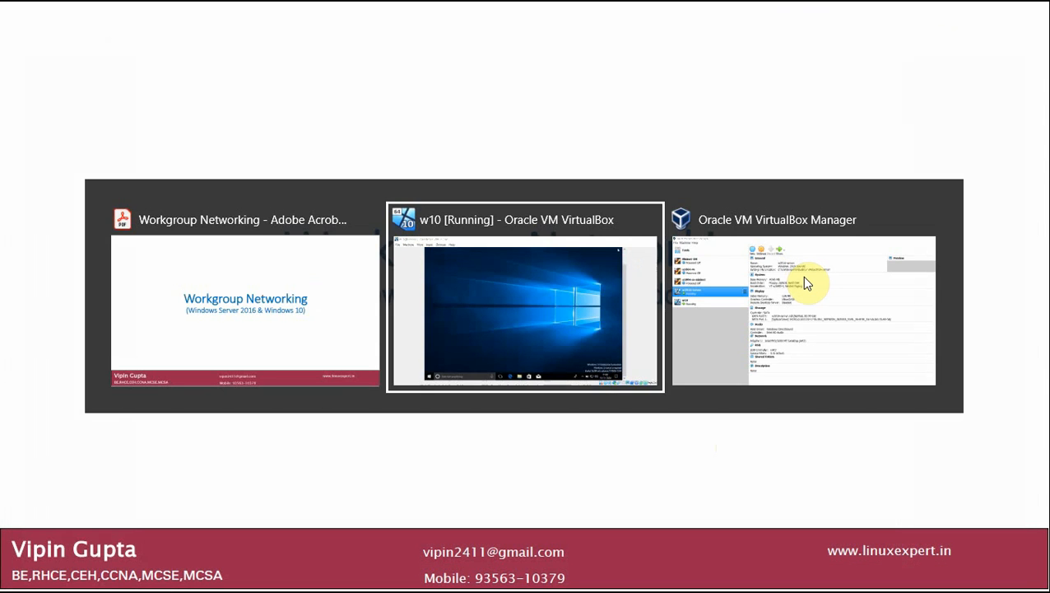
key(alt+Tab)
key(alt+shift+Tab)
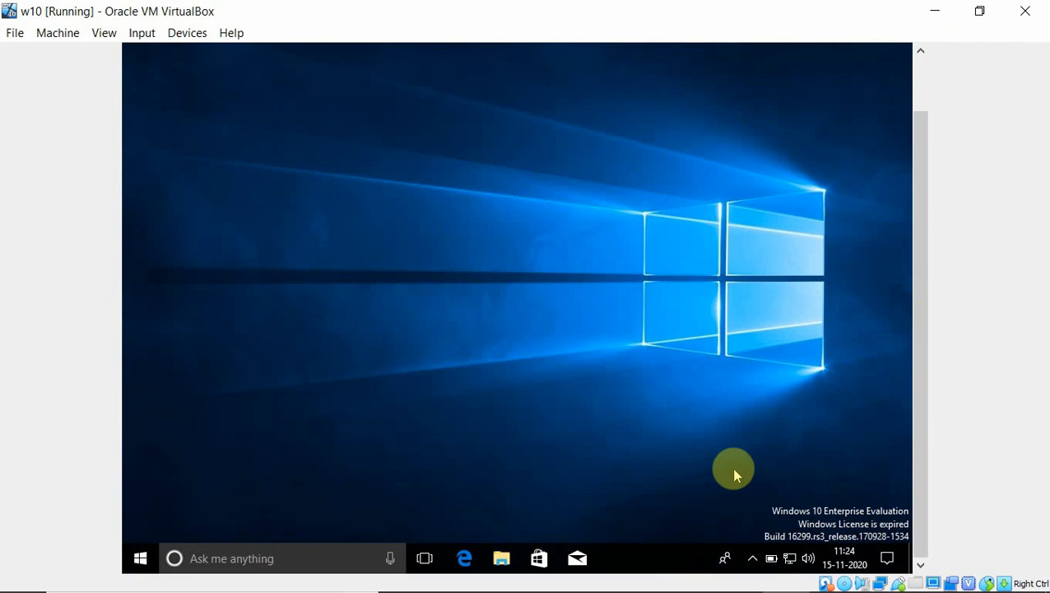
click(140, 558)
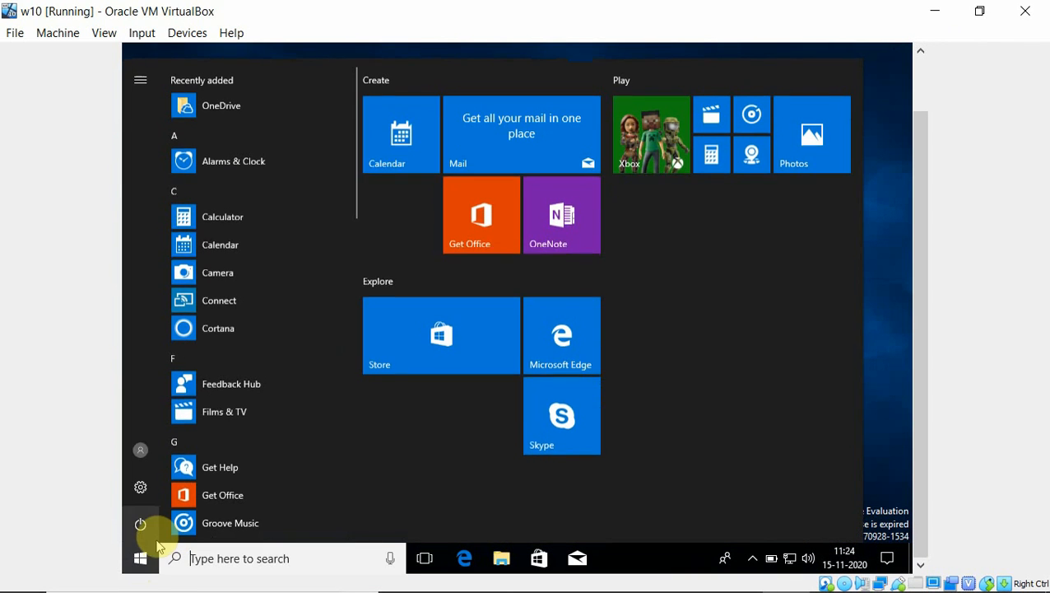
click(141, 523)
click(183, 482)
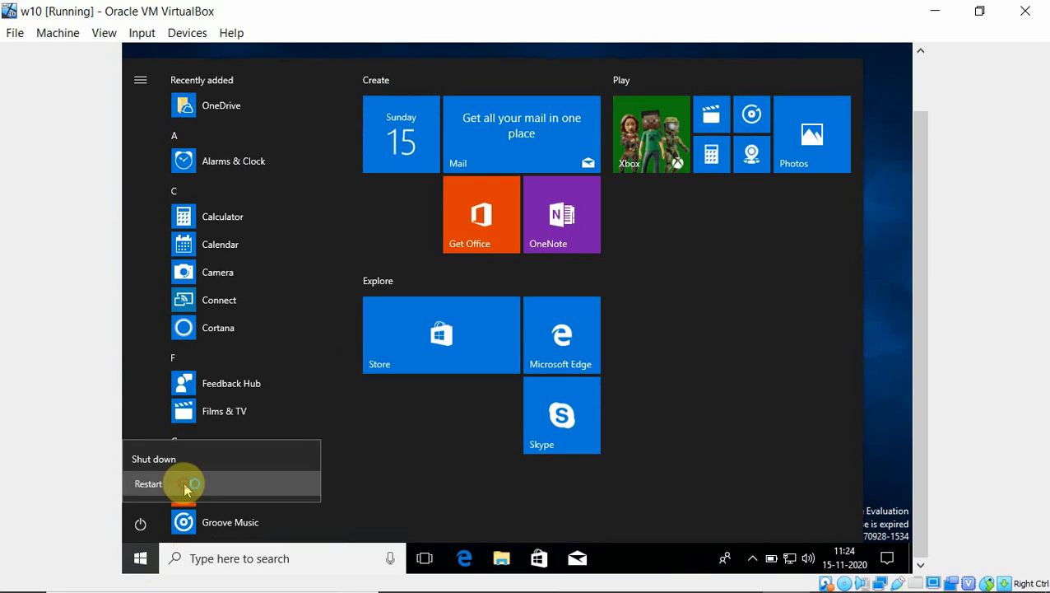
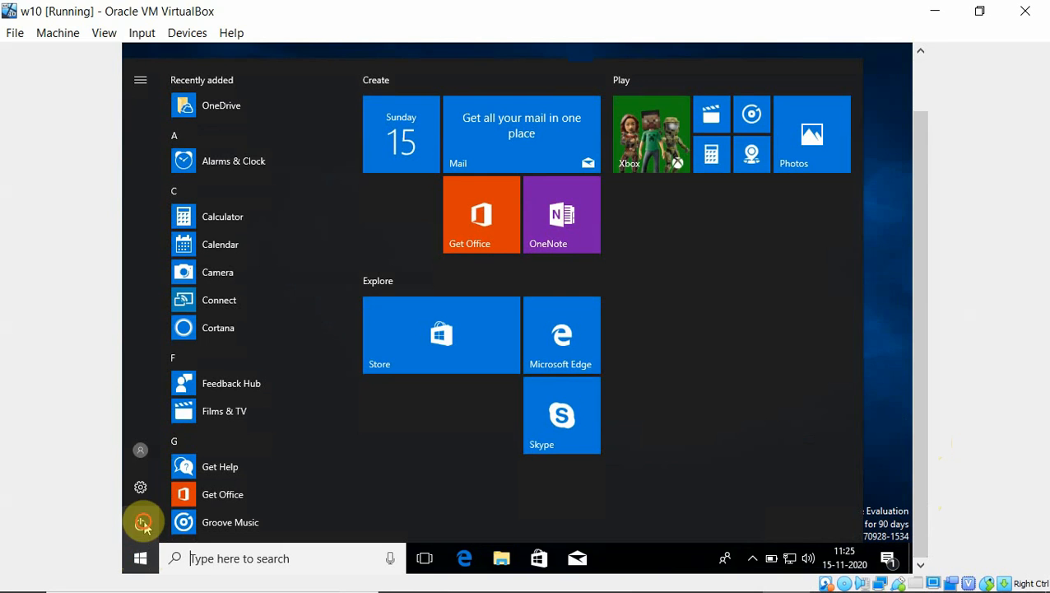
Shut down Windows 10 in the w10 virtual machine and switch to VirtualBox Manager.
click(142, 522)
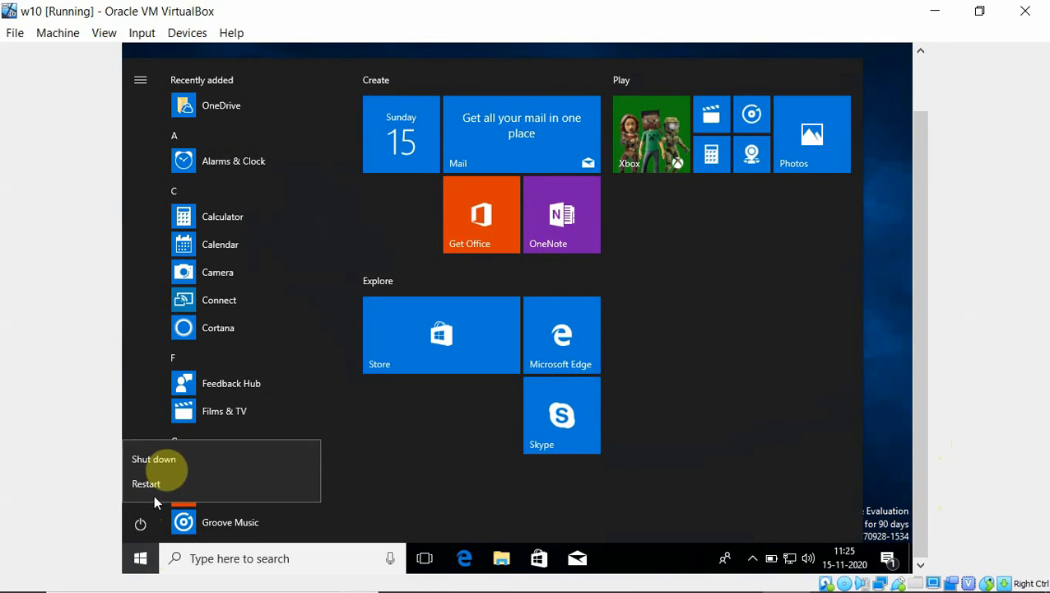
click(155, 459)
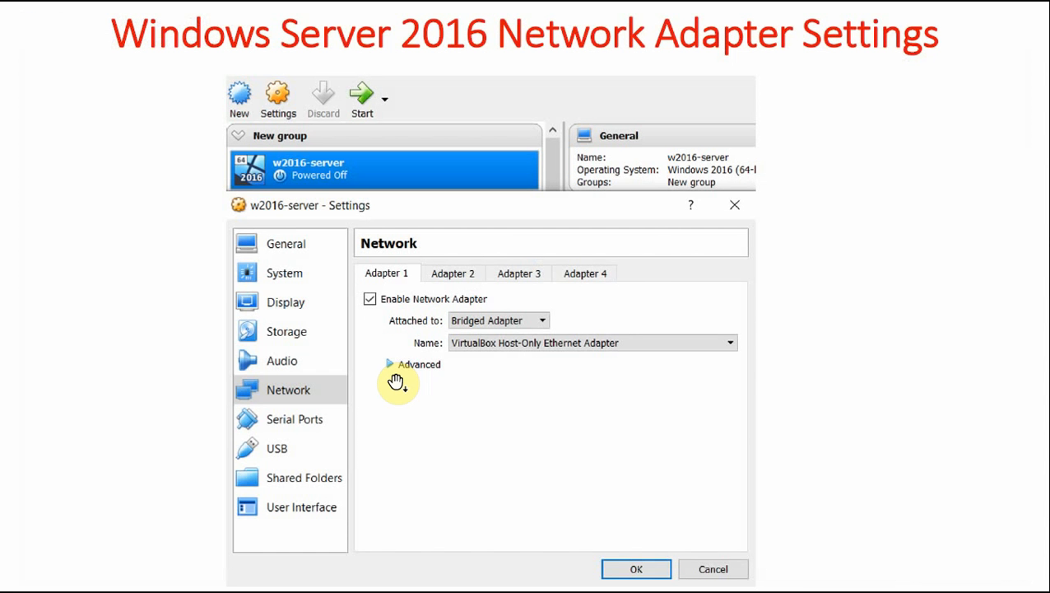
key(alt+Tab)
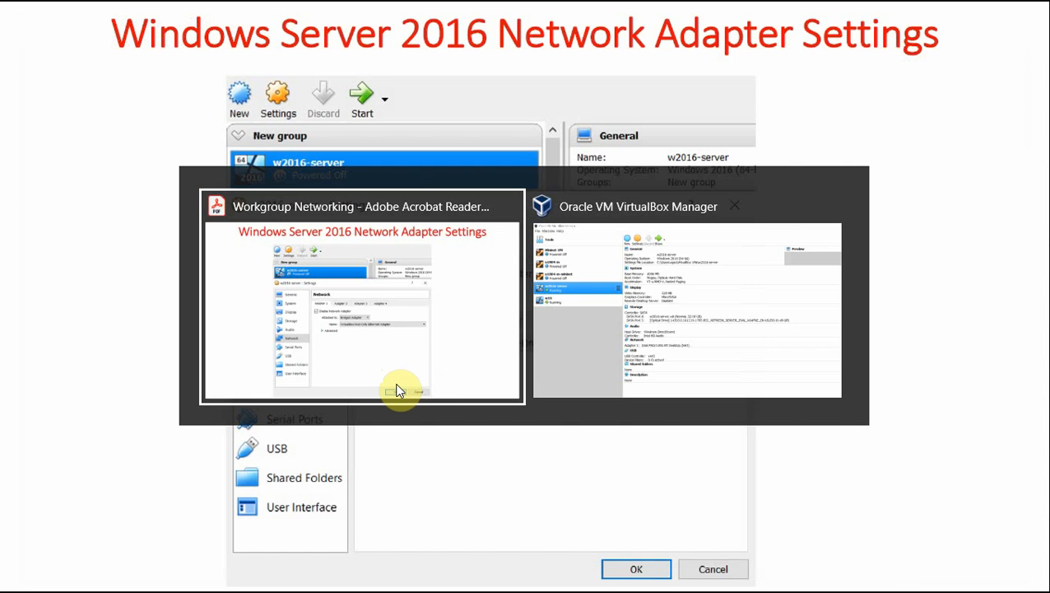
key(alt+Tab)
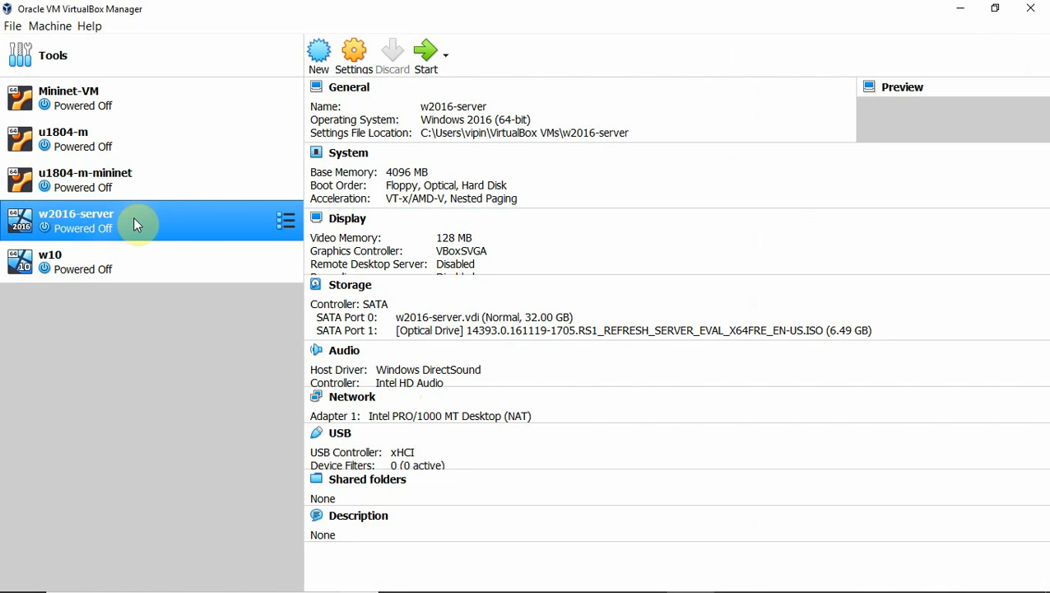
Attach network Adapter 1 of w2016-server to Bridged Adapter, and start the virtual machine with its window minimized.
click(353, 65)
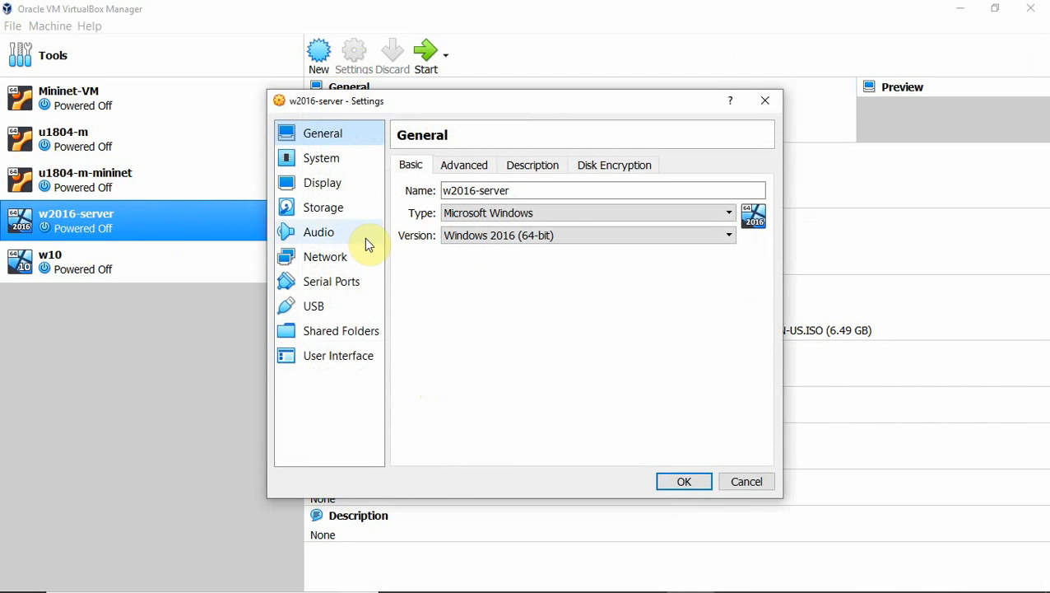
click(324, 258)
click(533, 211)
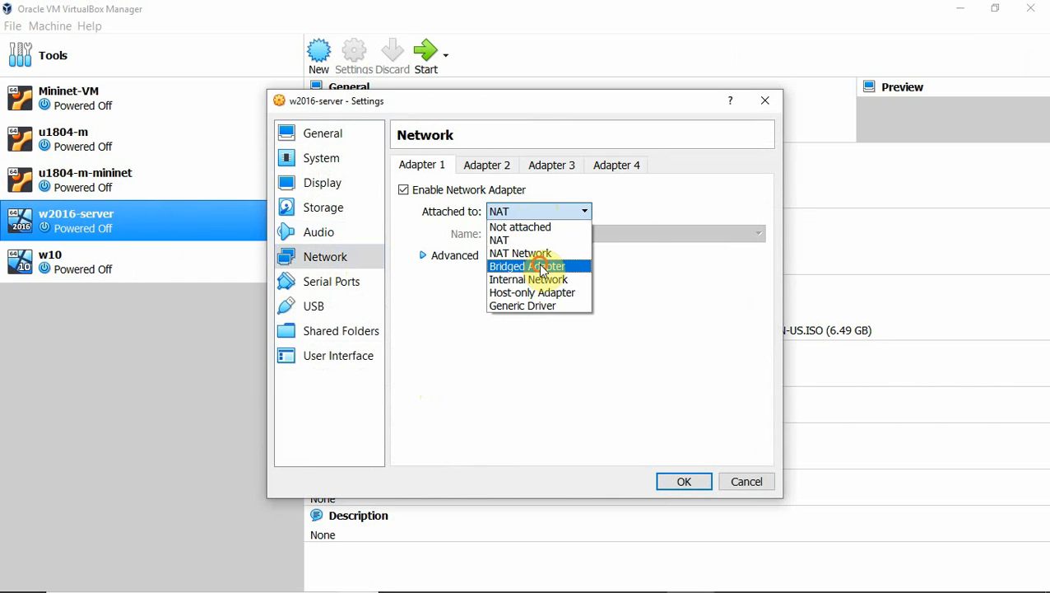
click(542, 268)
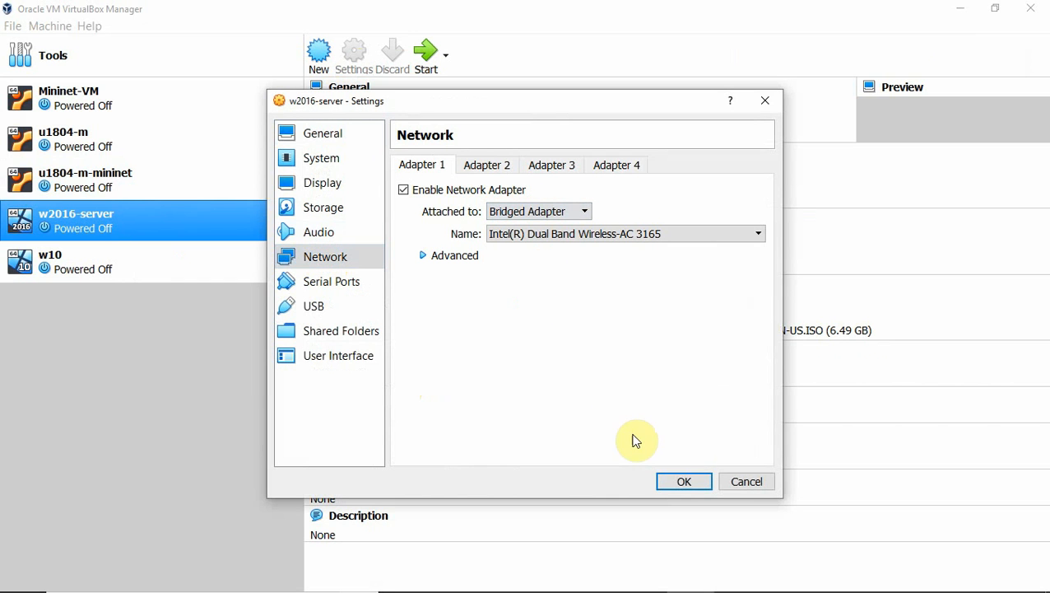
click(668, 484)
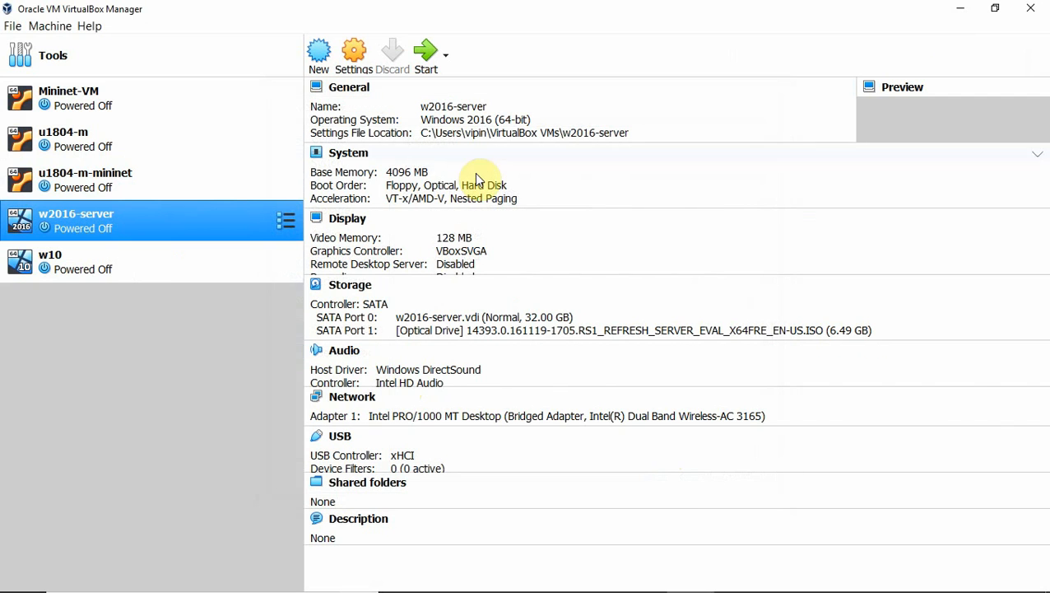
click(426, 56)
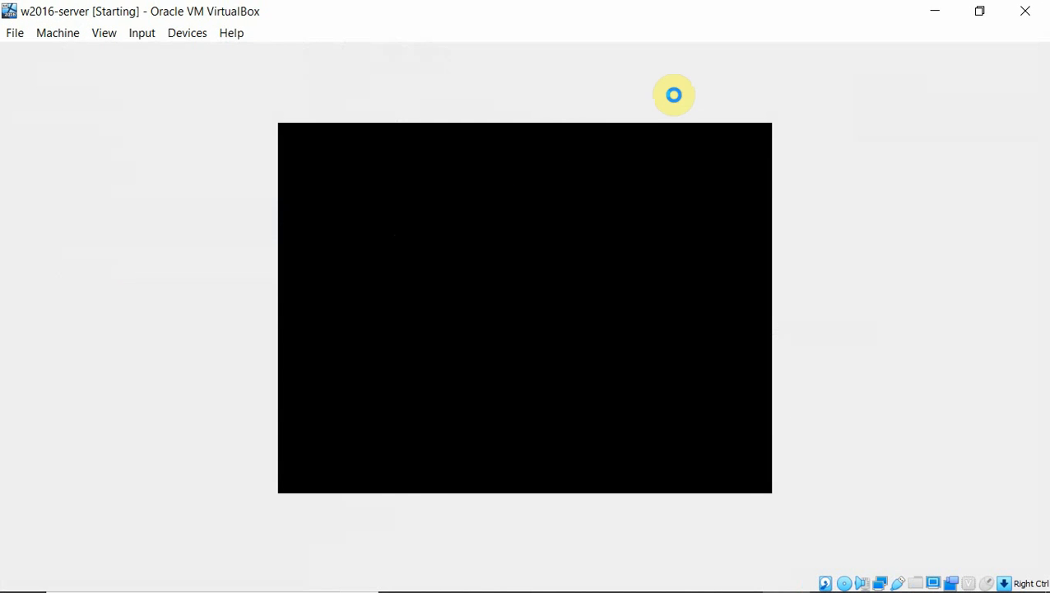
click(934, 14)
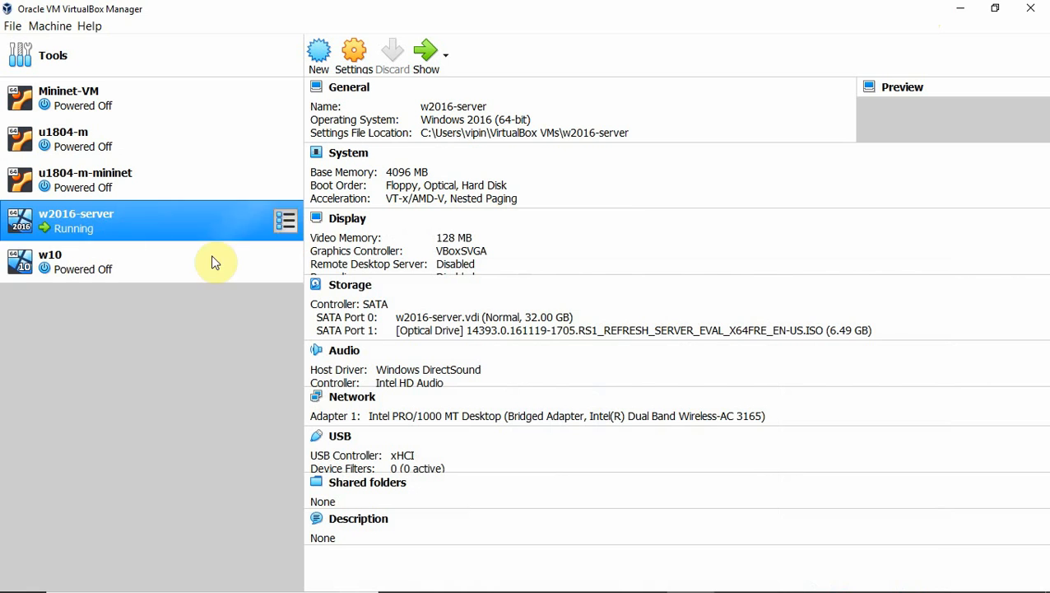
Attach network Adapter 1 of w10 to Bridged Adapter, and start the virtual machine with its window minimized.
click(121, 269)
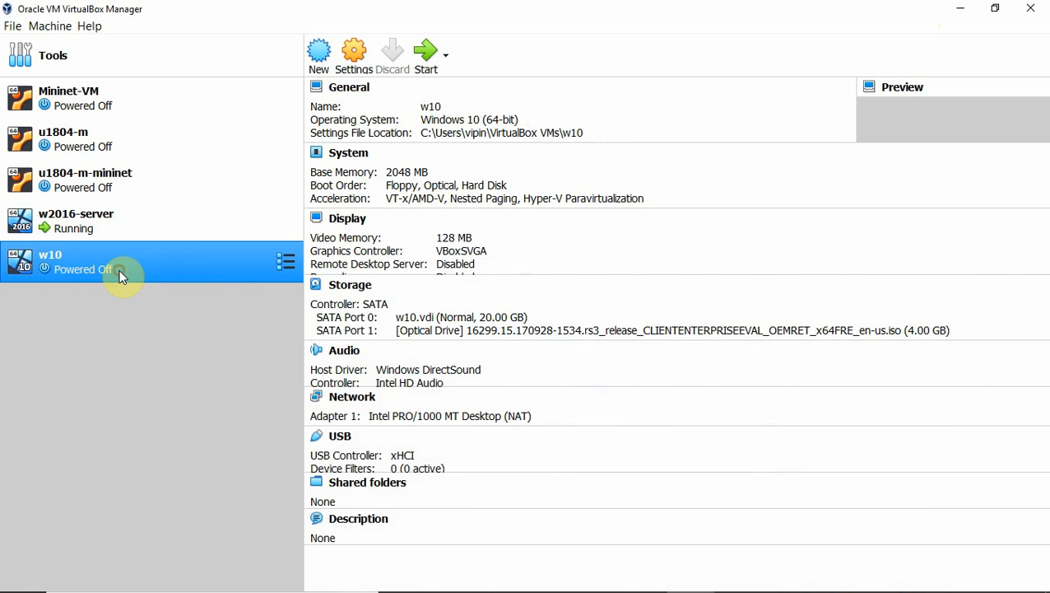
click(355, 64)
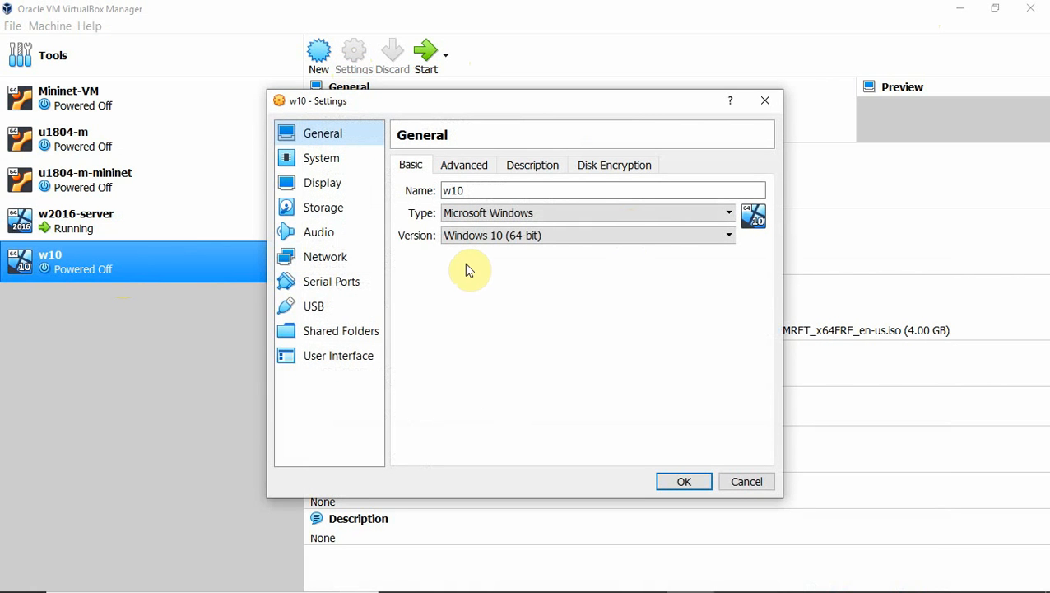
click(321, 259)
click(528, 213)
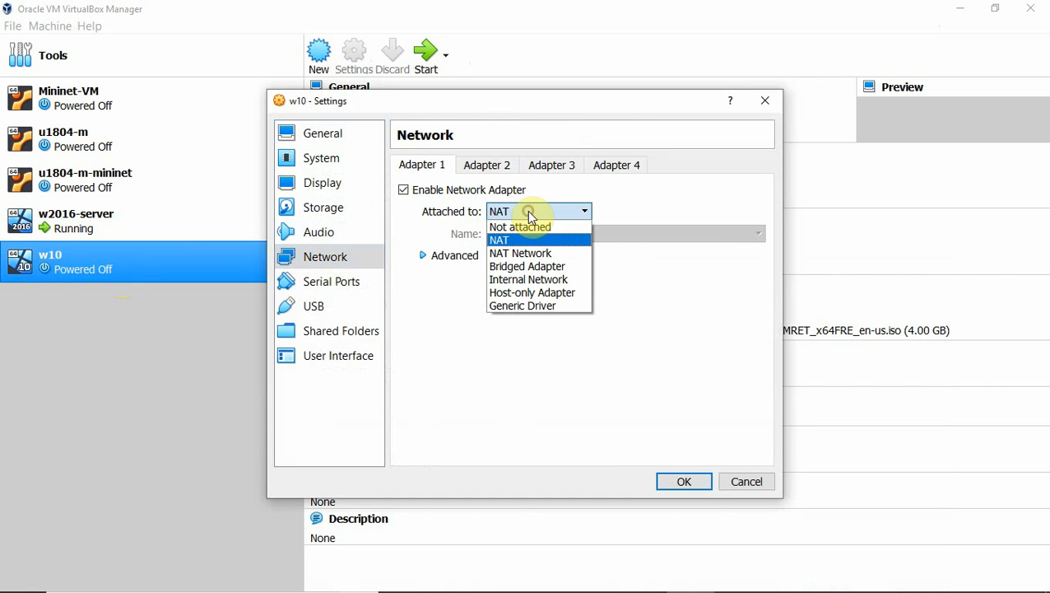
click(547, 267)
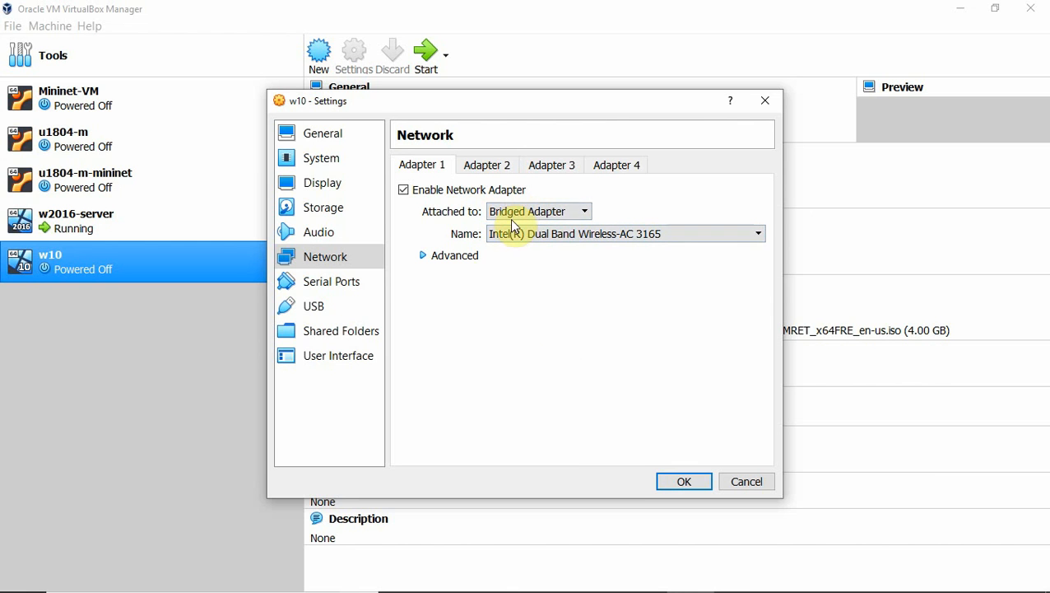
click(684, 482)
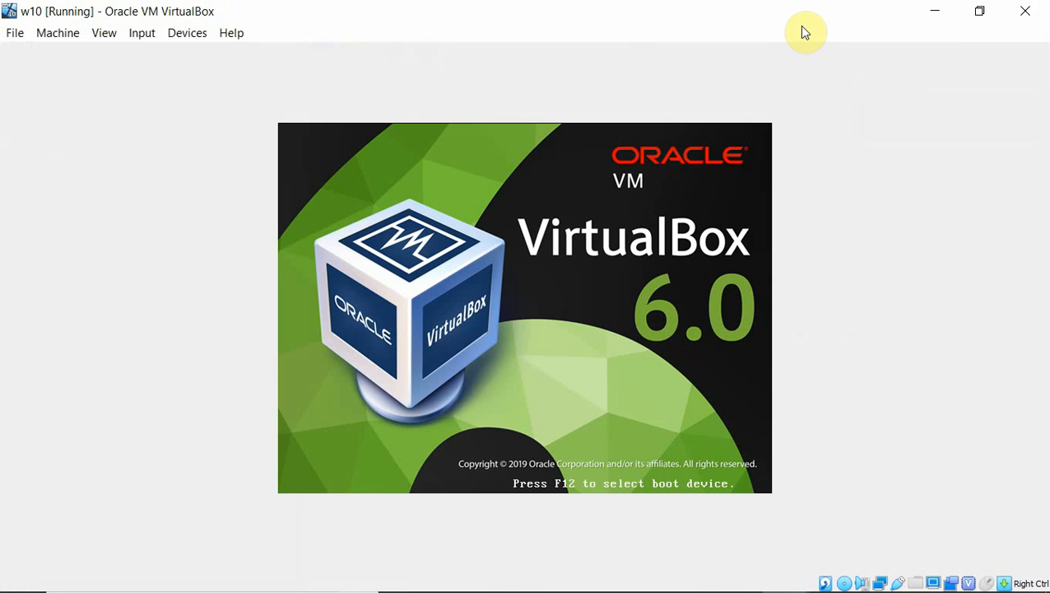
click(931, 14)
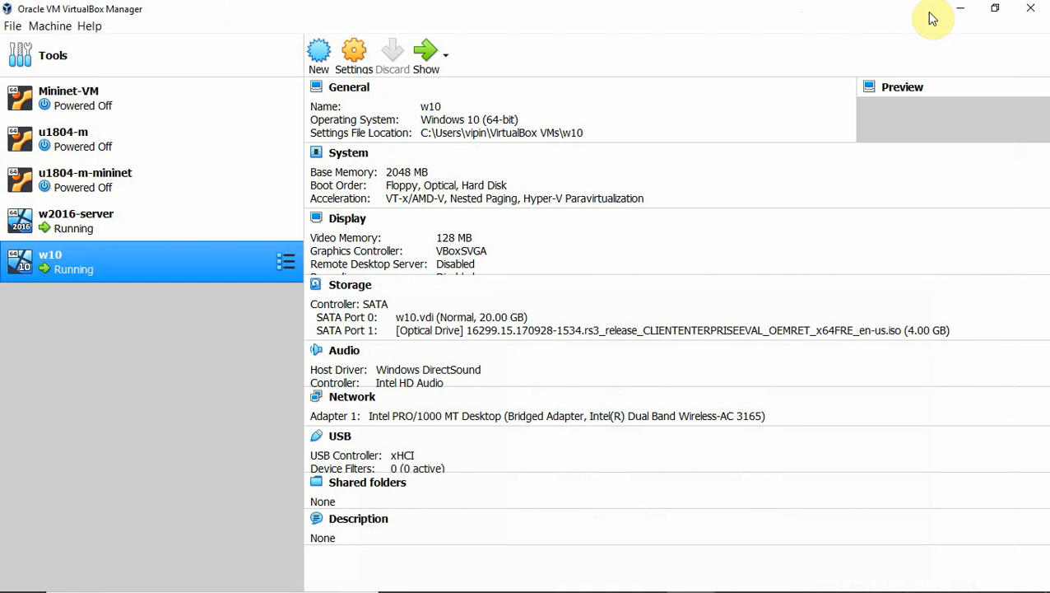
Switch to the w2016-server virtual machine, send it Ctrl-Alt-Del and sign in with the Administrator account password.
key(alt+Tab)
key(alt+Tab)
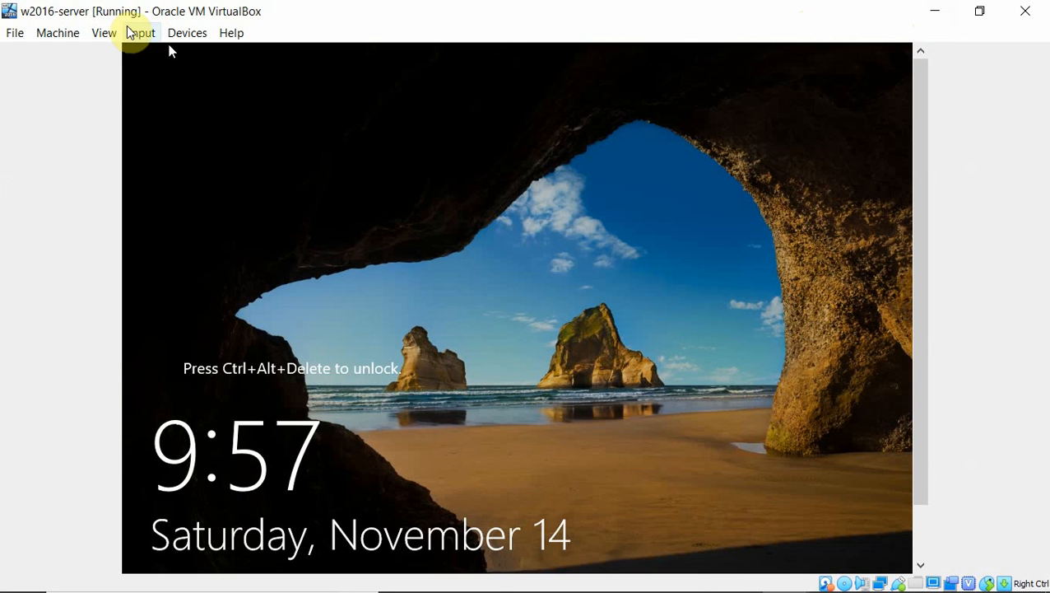
click(141, 34)
mouse_move(200, 53)
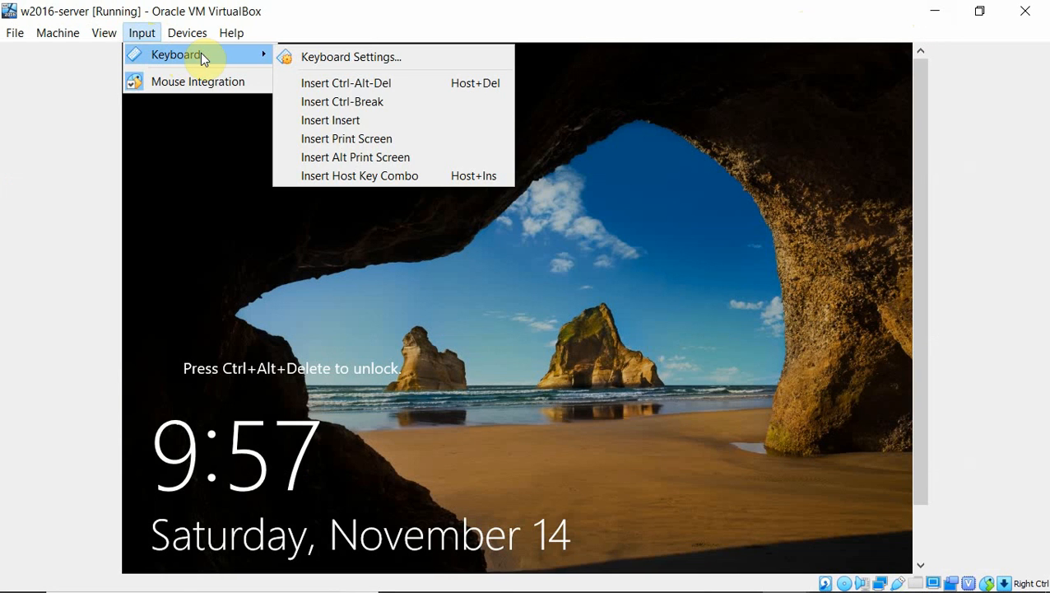
click(357, 83)
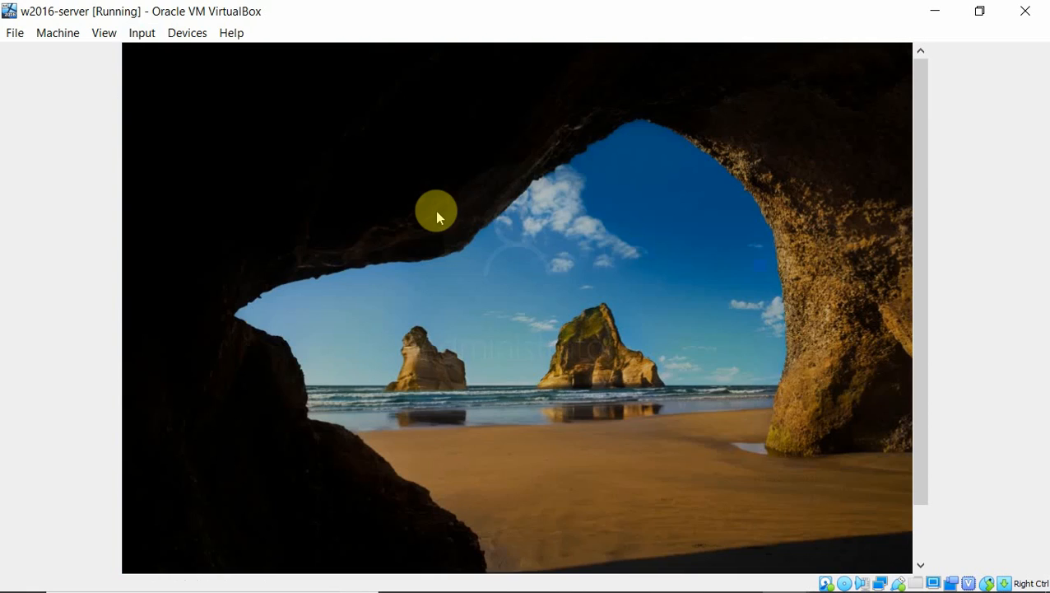
click(420, 406)
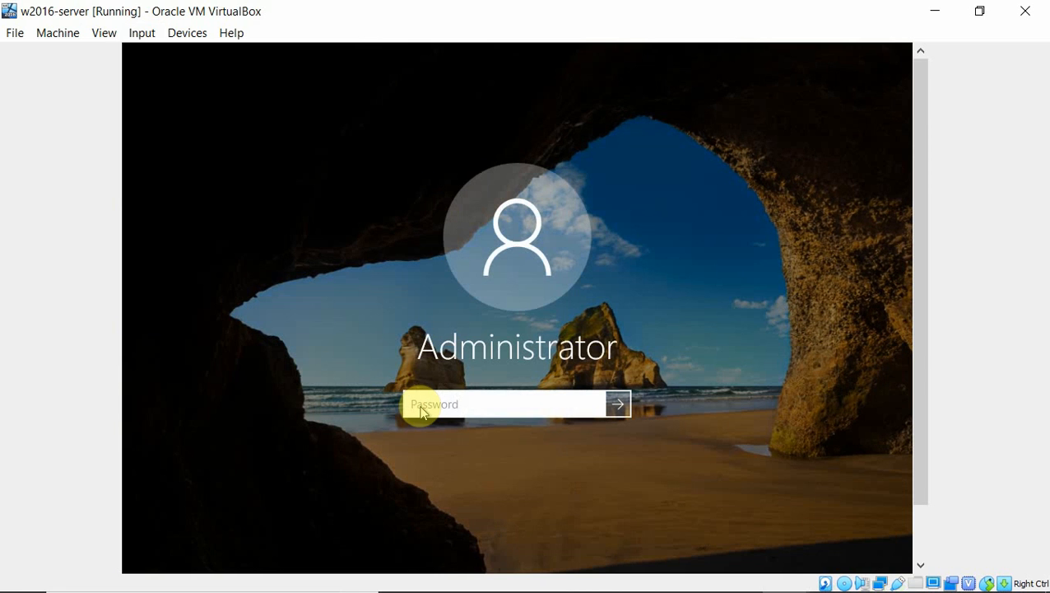
text(P•••••)
key(Return)
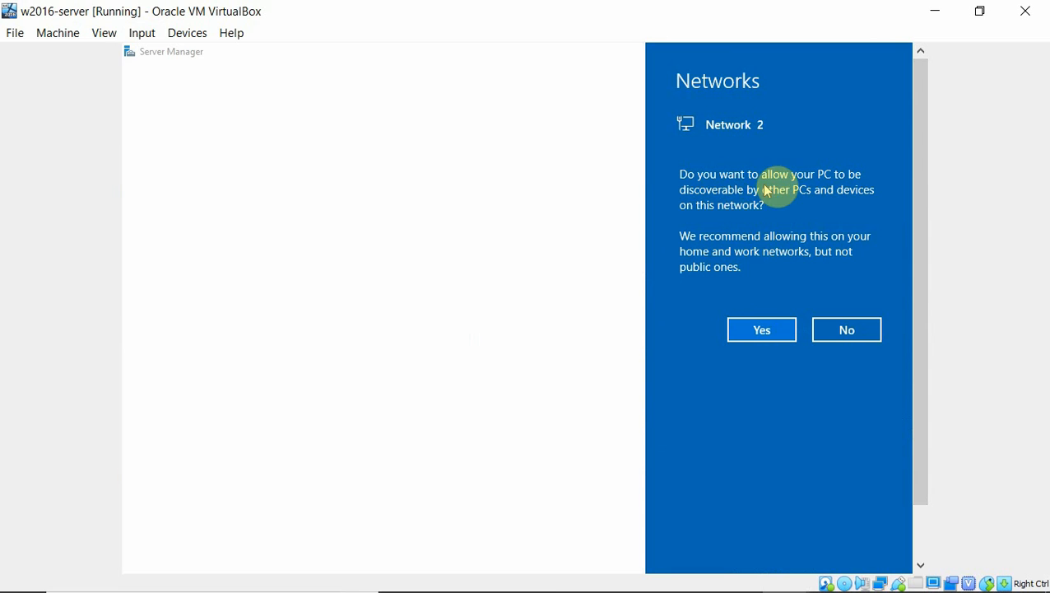
Allow the server to be discoverable on Network 2 and open its adapter settings from Network and Sharing Center.
click(746, 329)
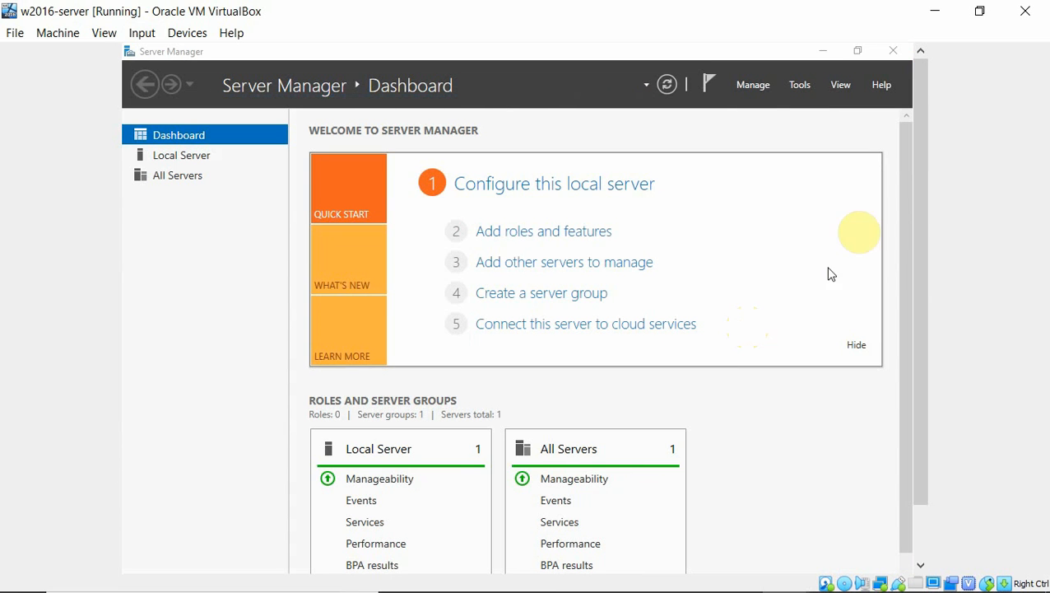
drag(919, 189, 924, 299)
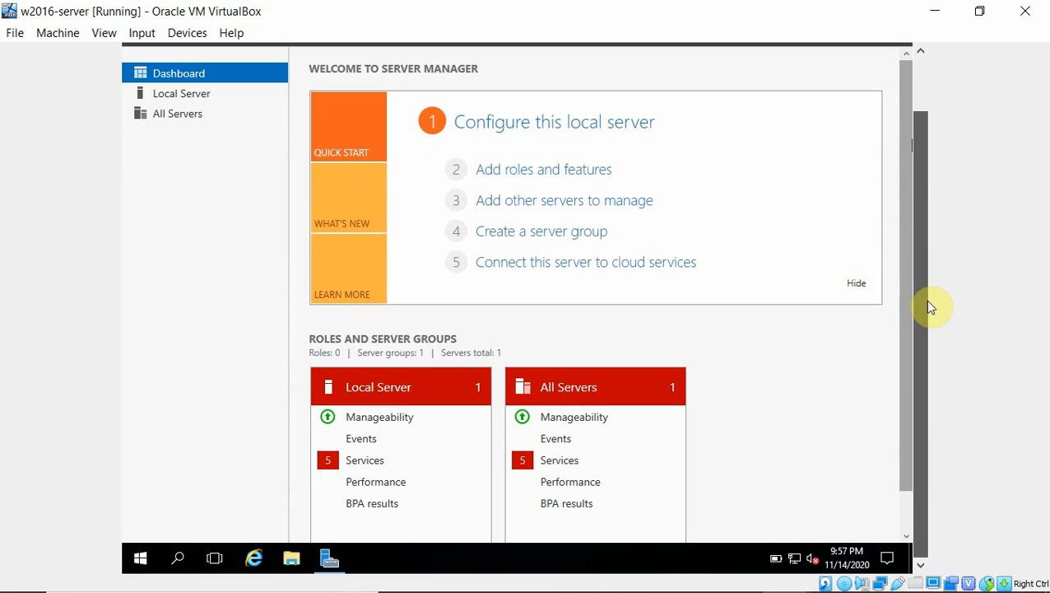
right_click(795, 561)
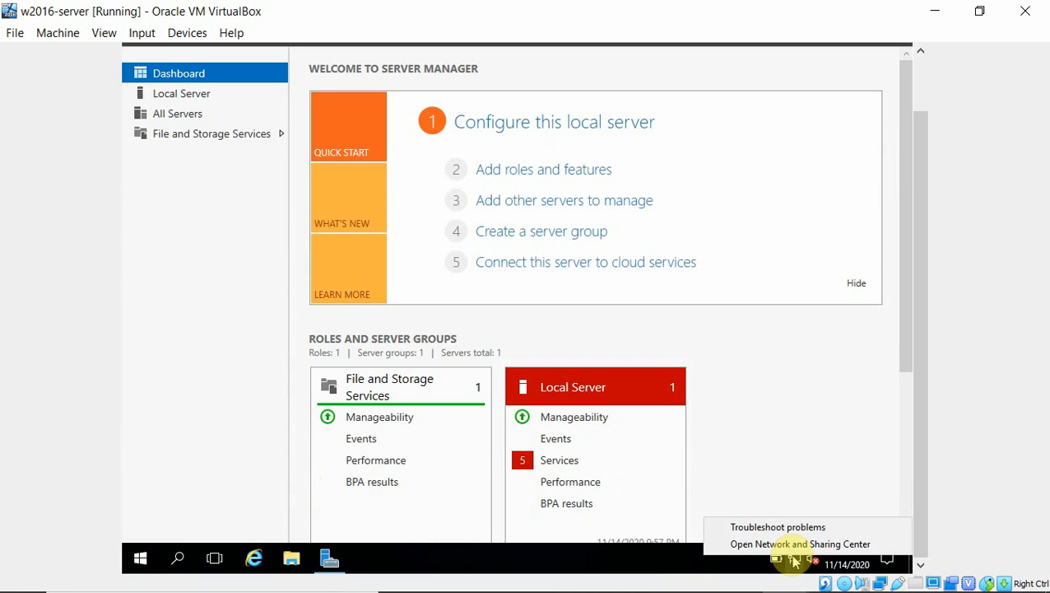
click(772, 544)
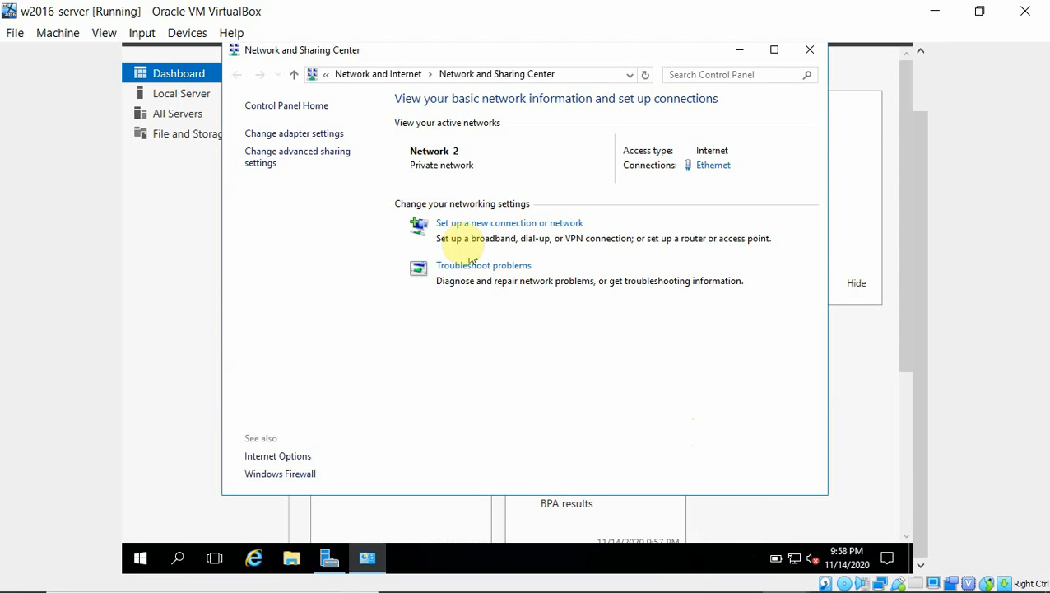
click(298, 137)
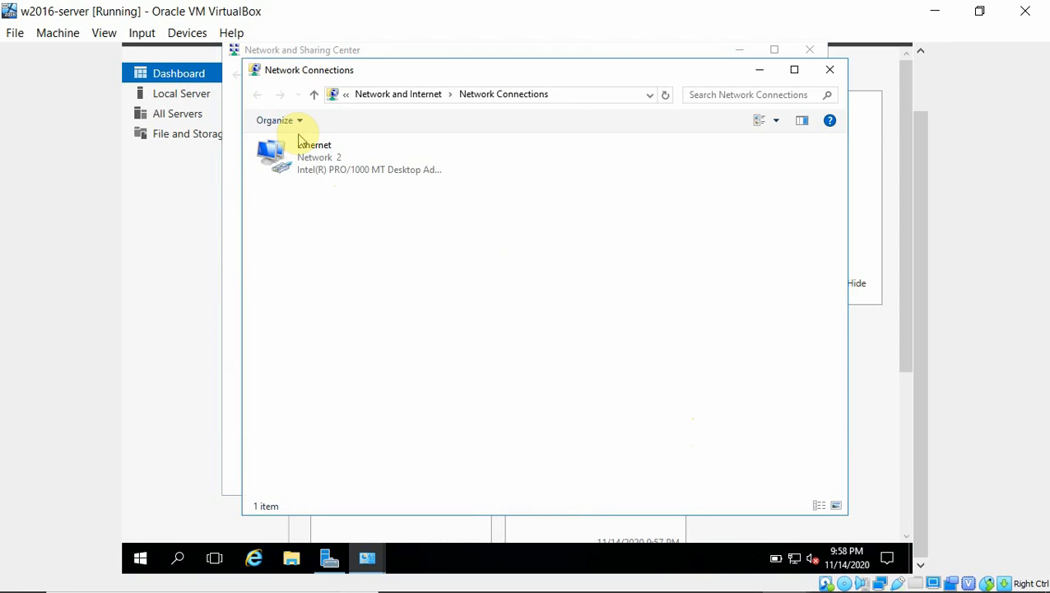
Give the server's Ethernet connection the static IPv4 address 172.24.0.16 with subnet mask 255.255.0.0.
click(326, 173)
right_click(327, 172)
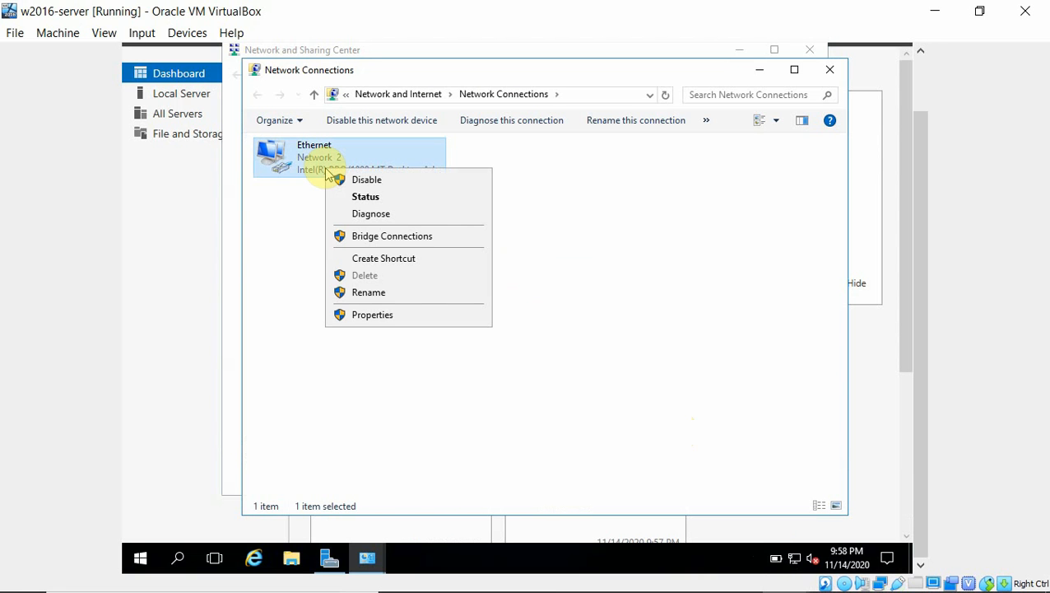
click(362, 323)
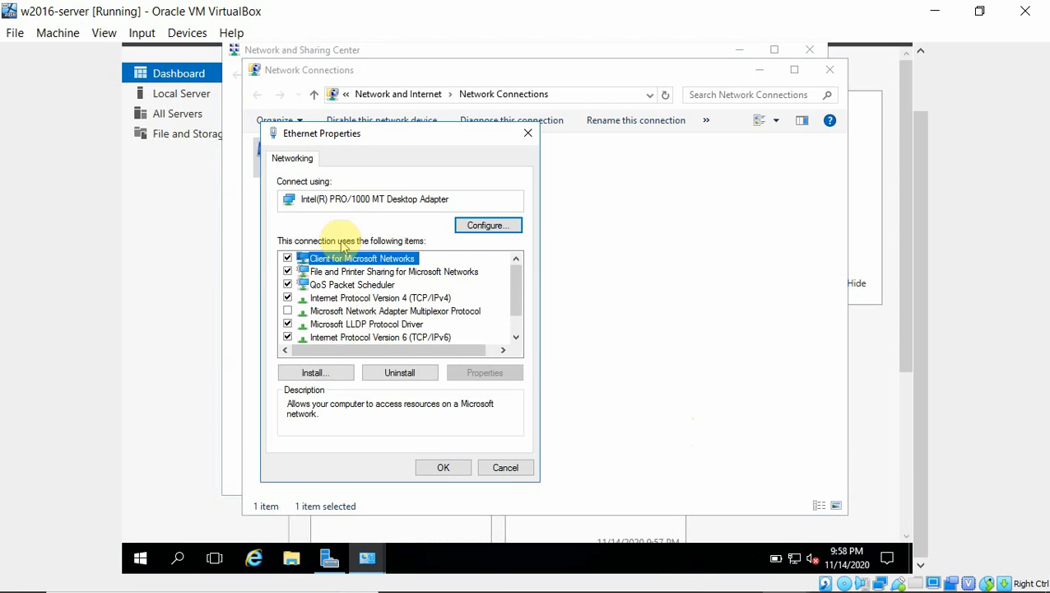
click(369, 298)
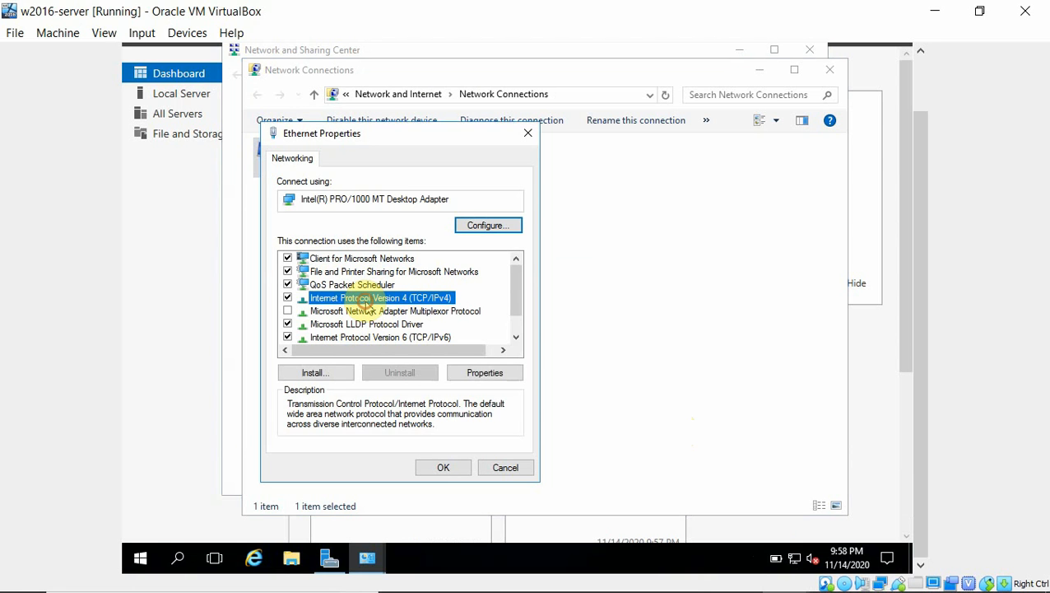
click(476, 373)
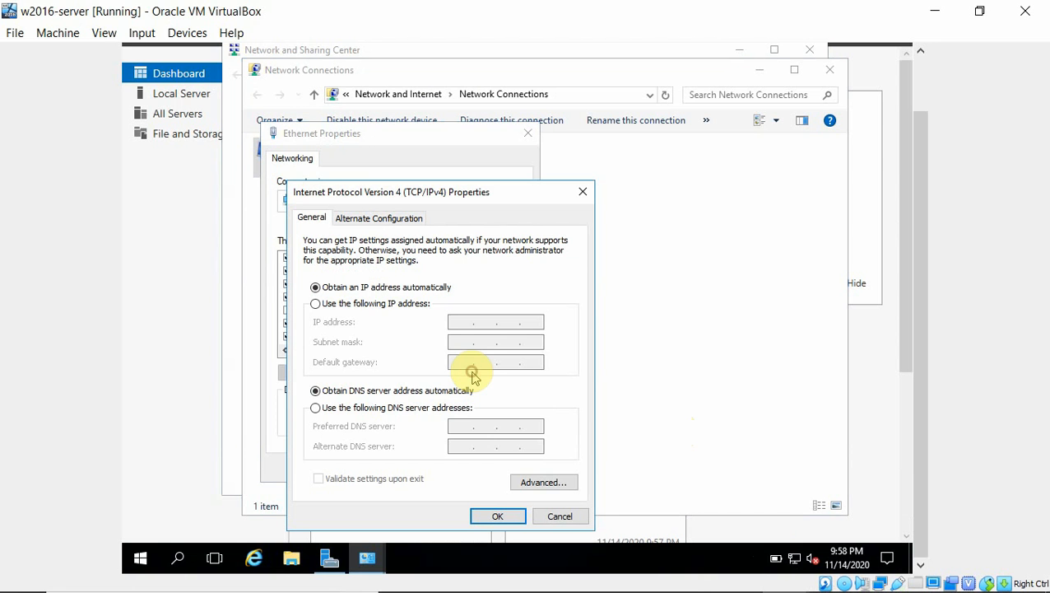
click(340, 304)
click(458, 322)
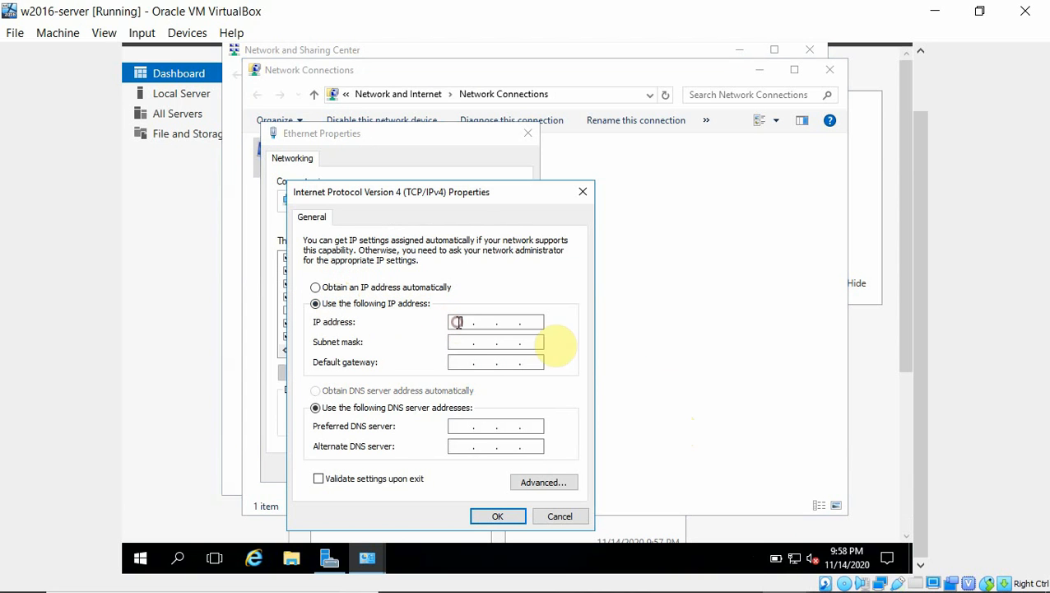
text(172 . 24 . 0 . 16)
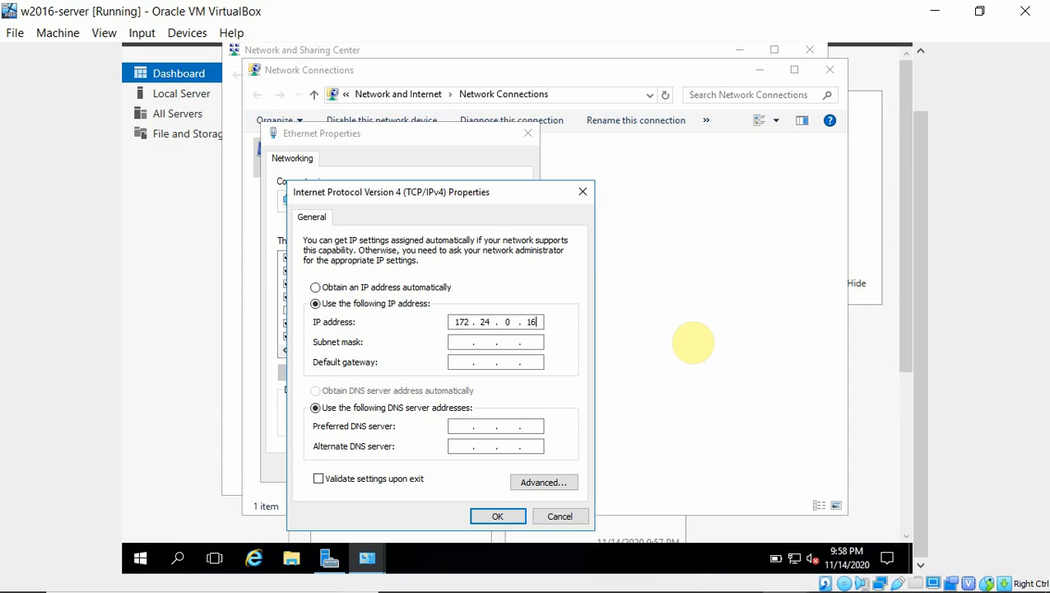
key(Tab)
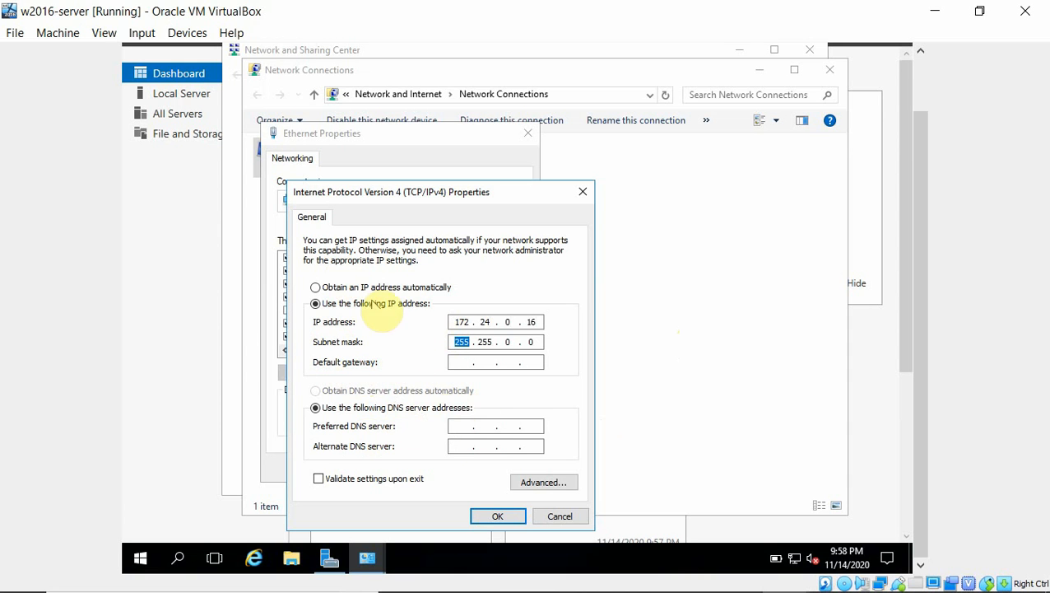
click(497, 517)
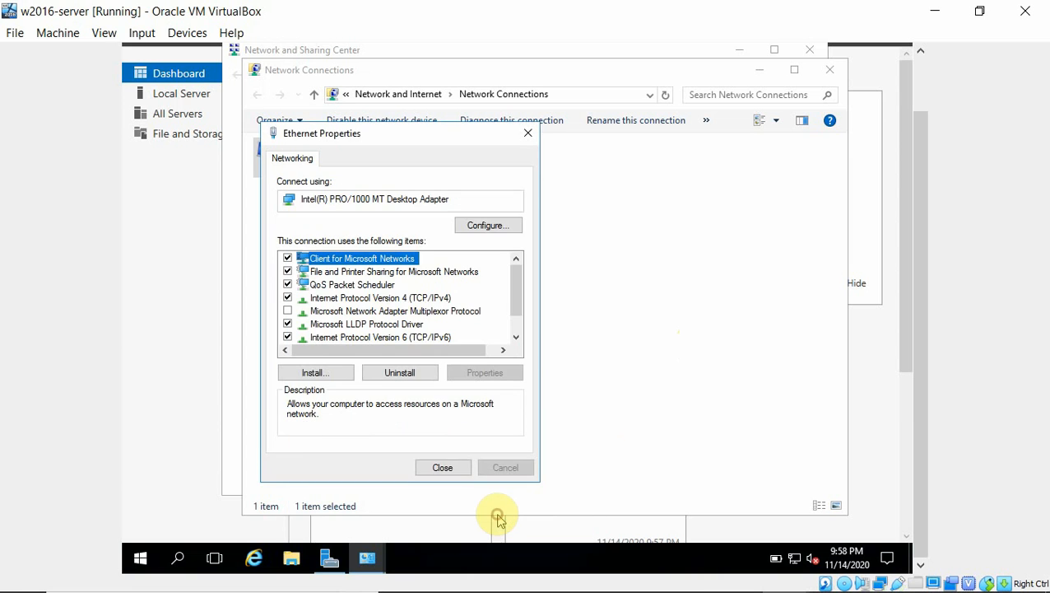
click(442, 467)
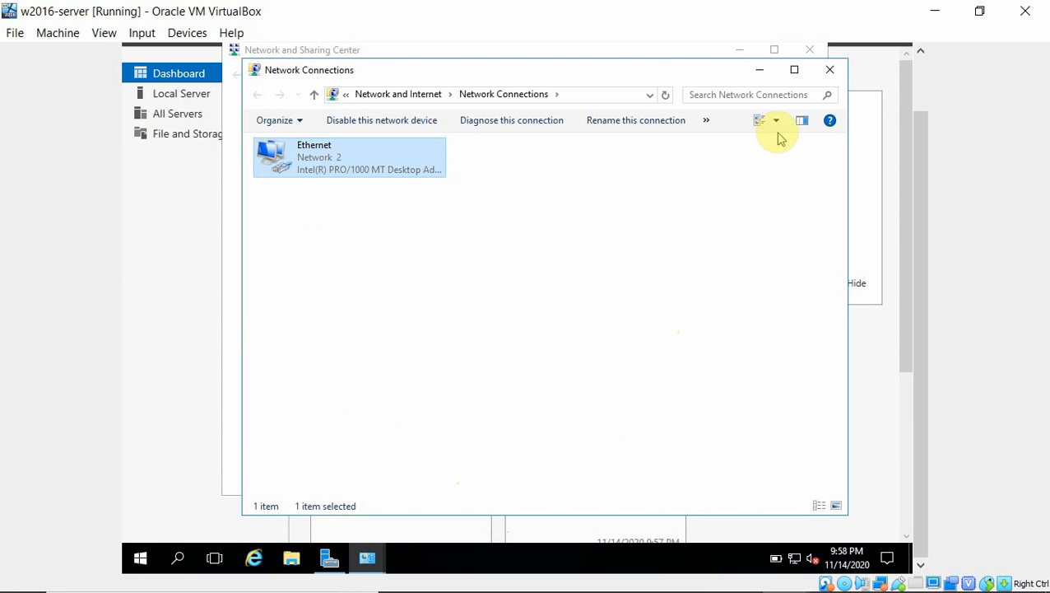
Close the Network Connections, Network and Sharing Center and Server Manager windows on the server.
click(830, 70)
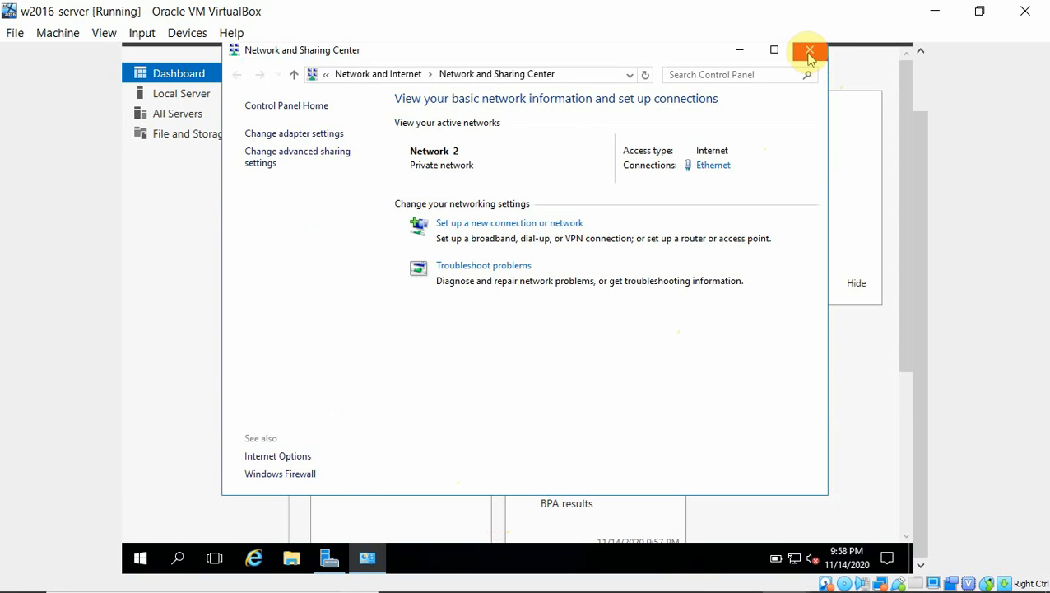
click(809, 51)
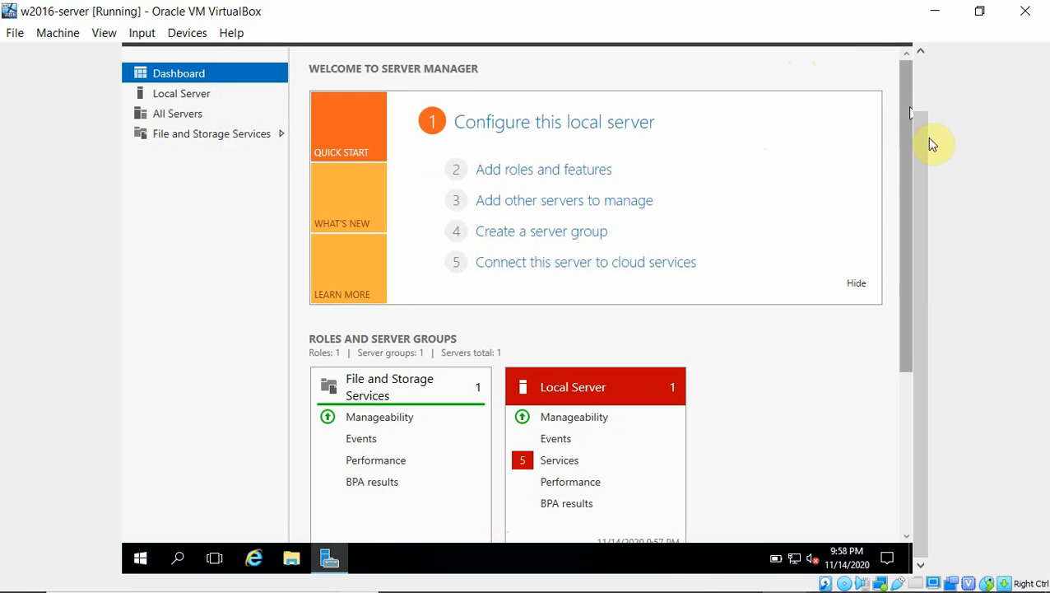
drag(926, 145, 919, 232)
click(893, 48)
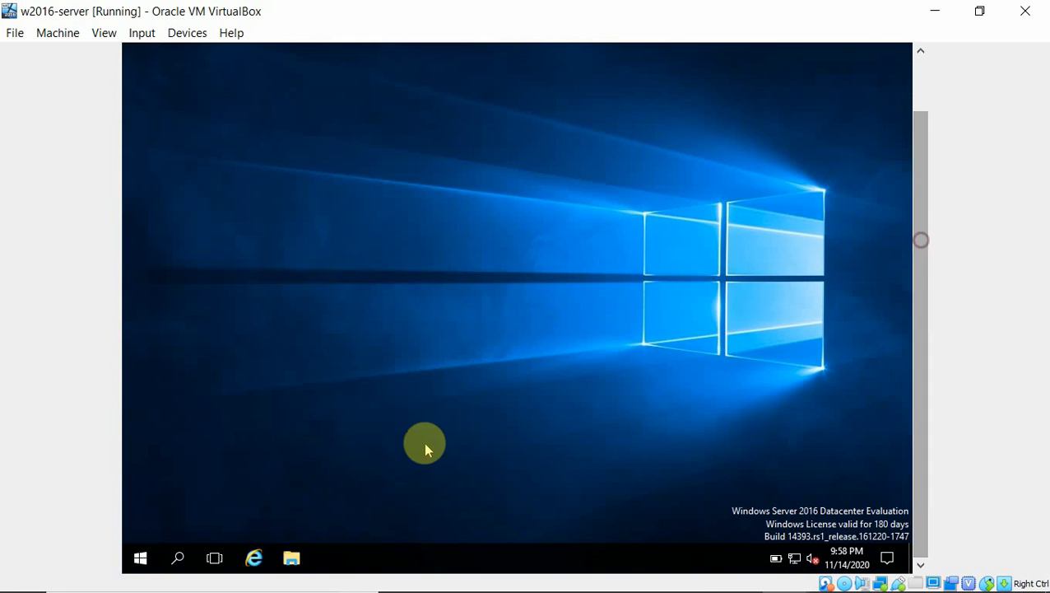
Open File Explorer on the server and display the system properties of This PC.
right_click(292, 560)
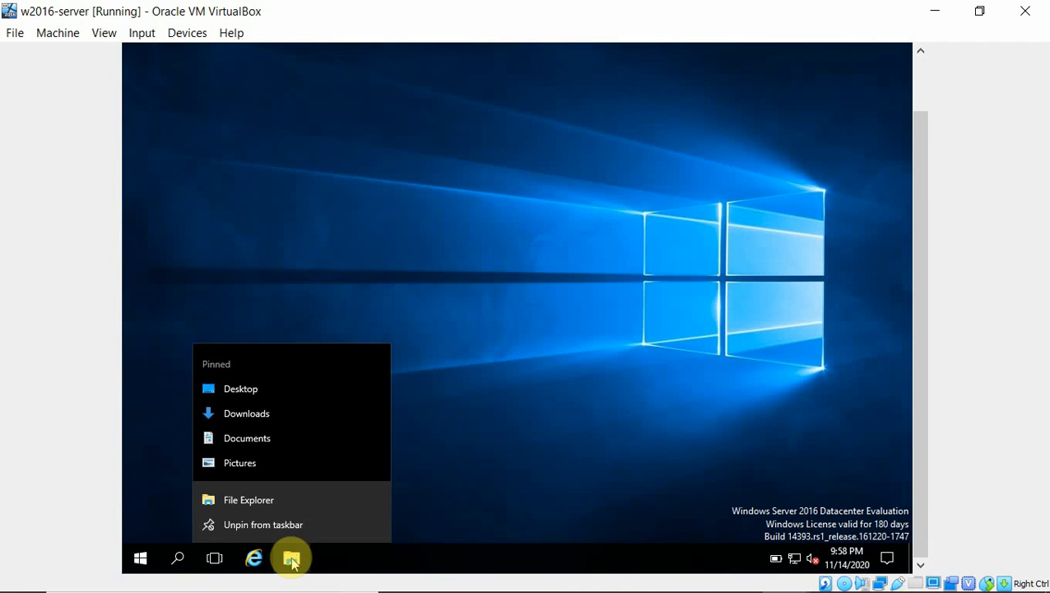
click(263, 503)
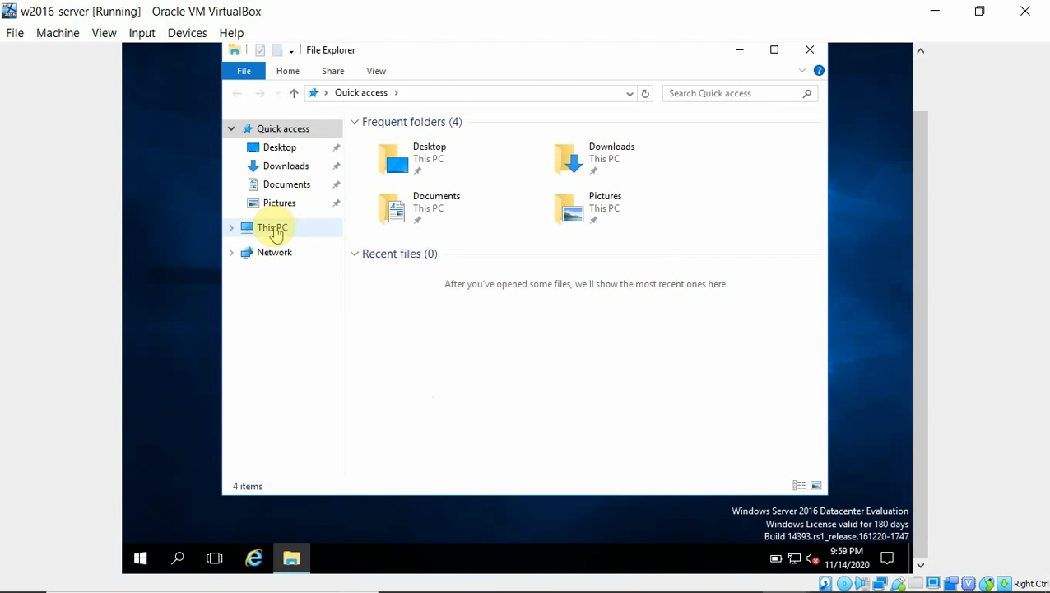
click(274, 229)
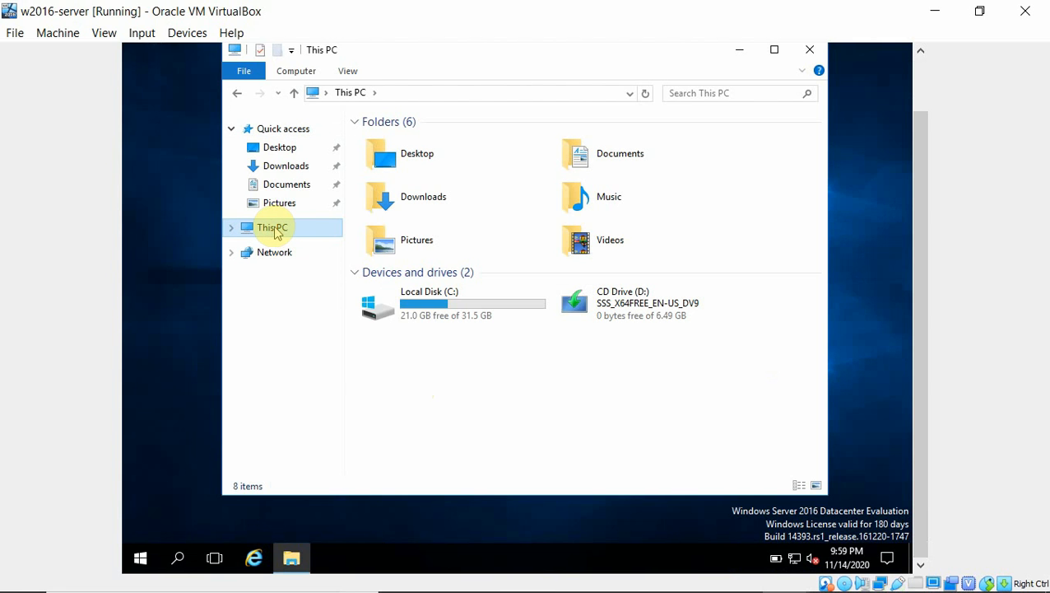
right_click(277, 231)
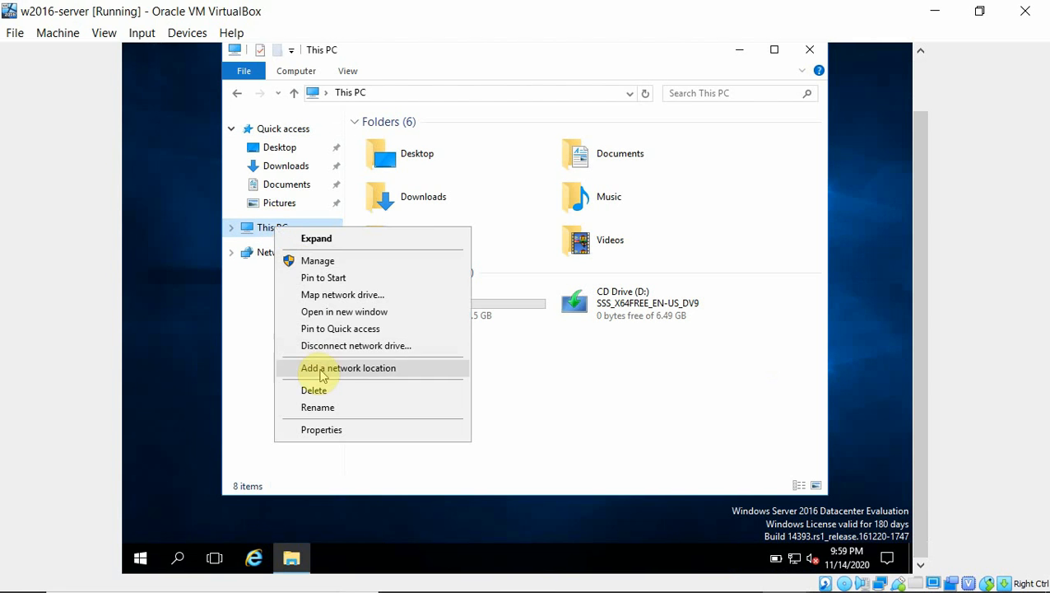
click(317, 429)
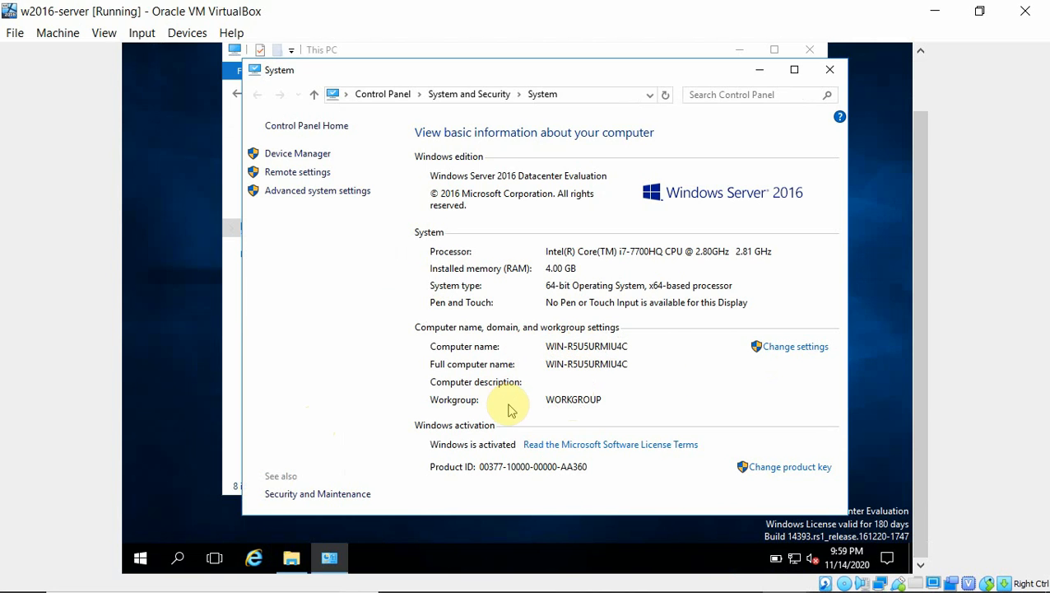
In the server's computer name settings, enter c16 as the computer name and NET as the workgroup.
click(783, 349)
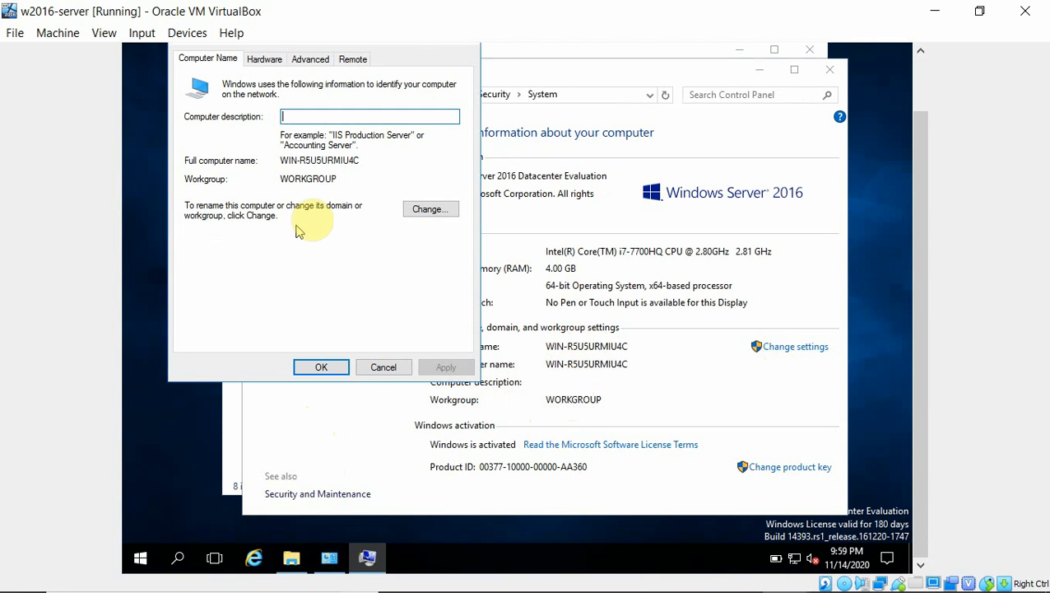
click(417, 213)
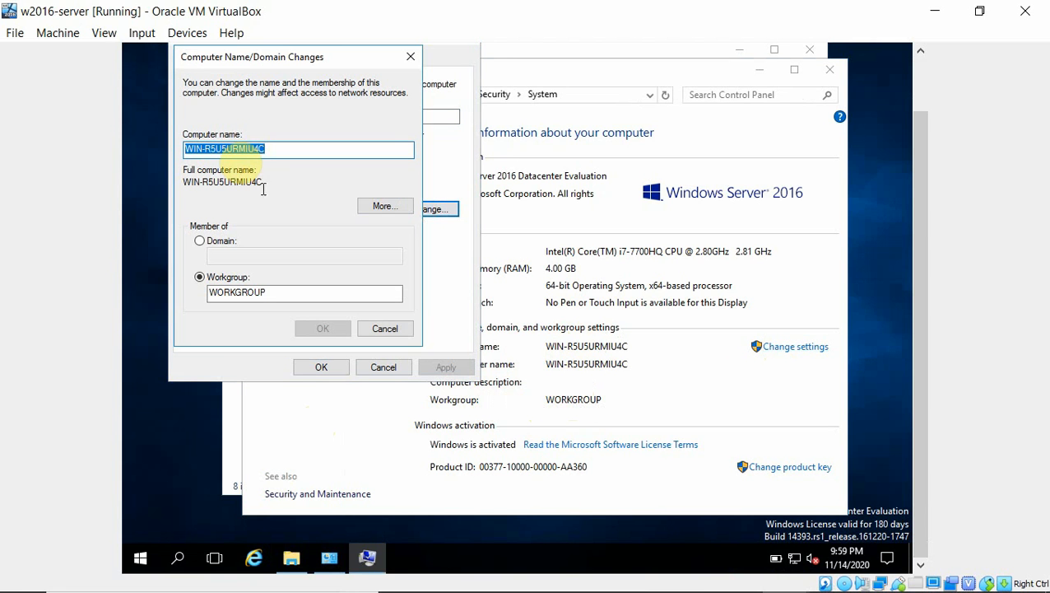
text(c16)
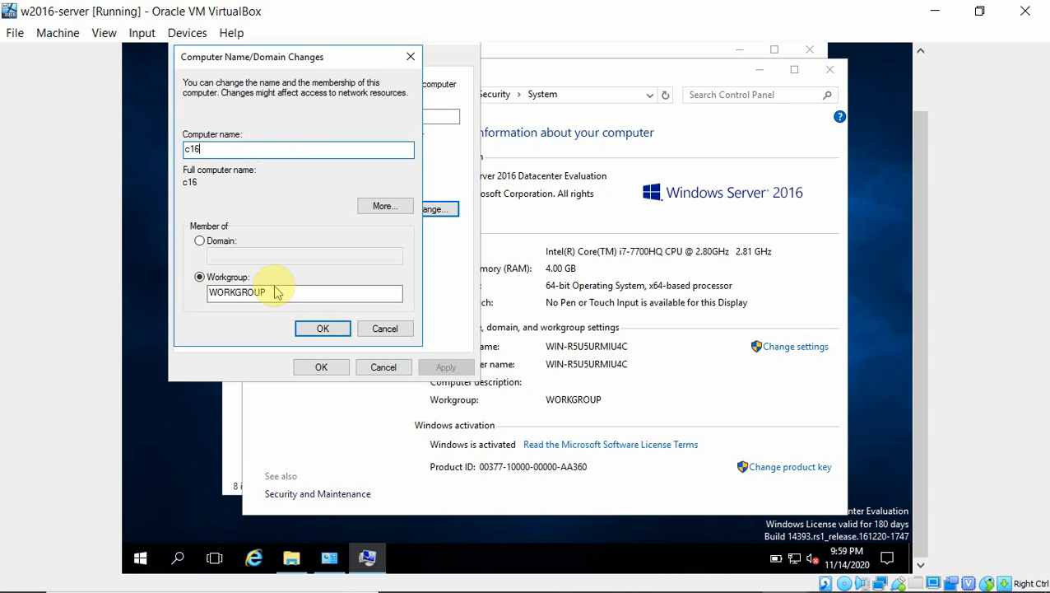
drag(276, 292, 206, 293)
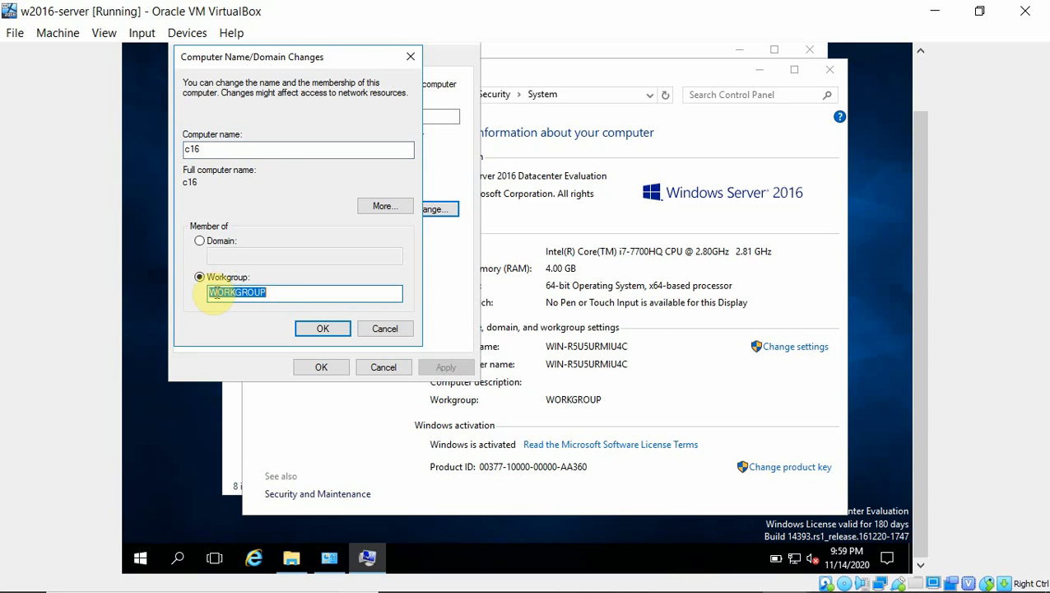
text(NET)
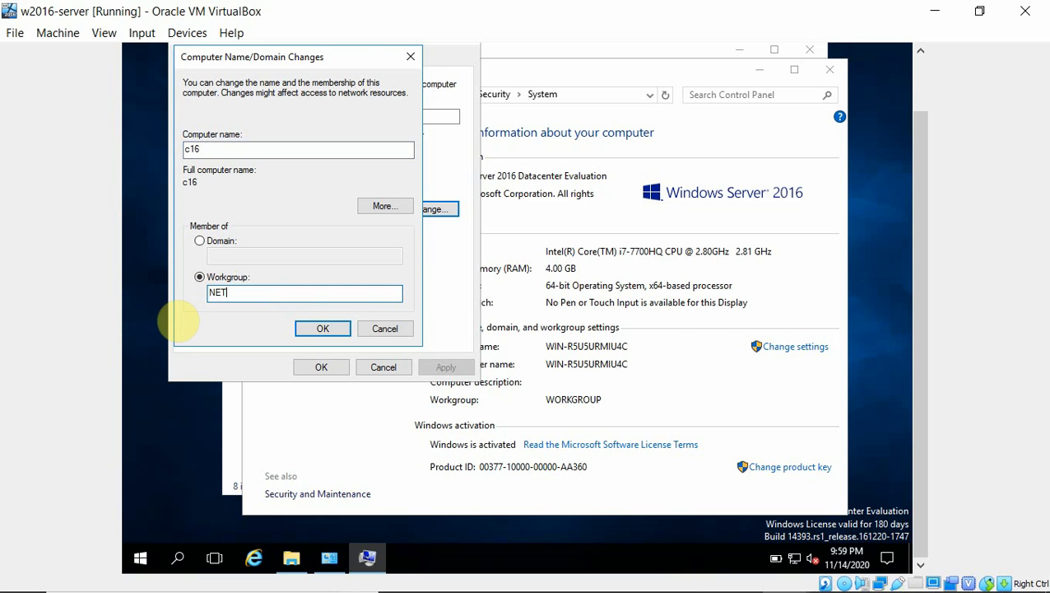
Apply the server's name and workgroup changes and restart it immediately.
click(323, 328)
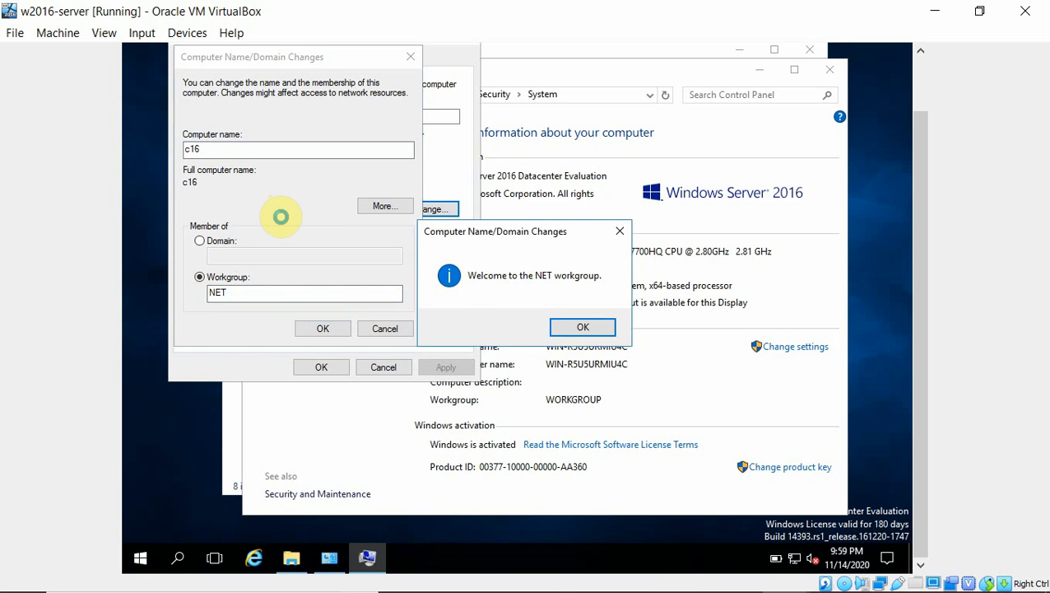
click(579, 327)
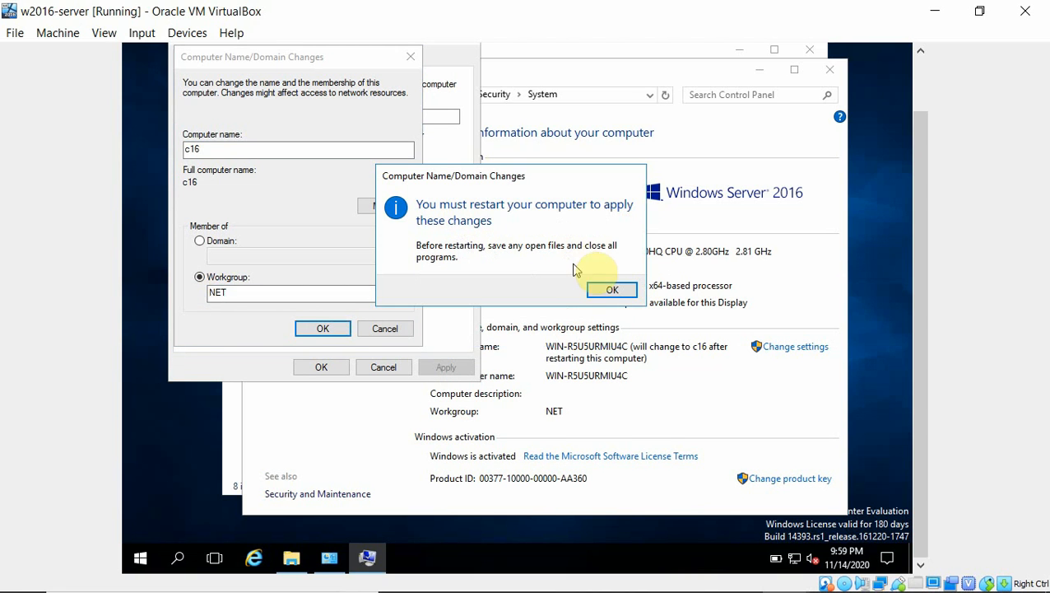
click(611, 293)
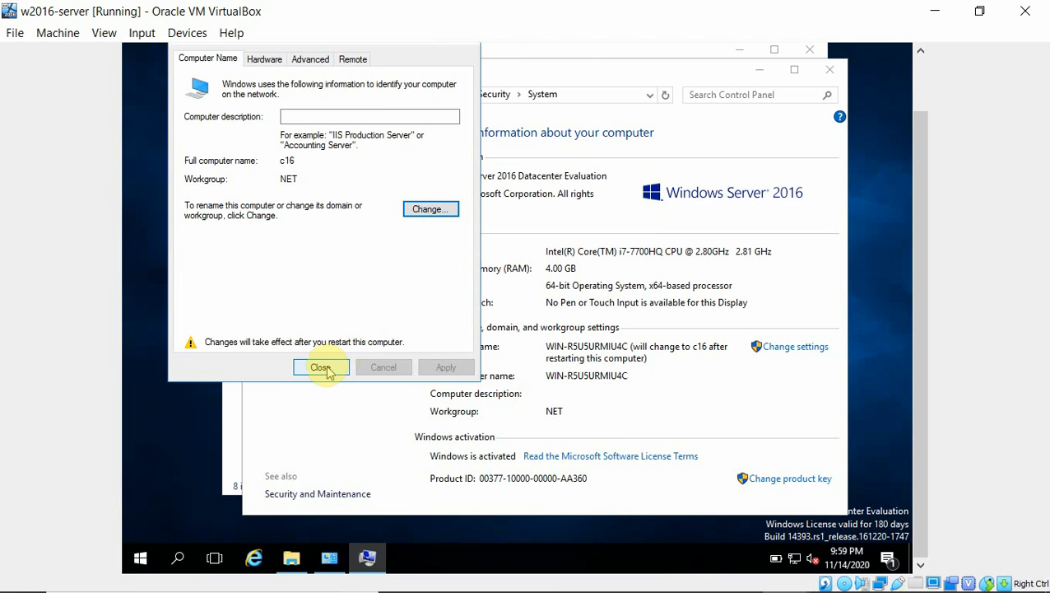
click(320, 367)
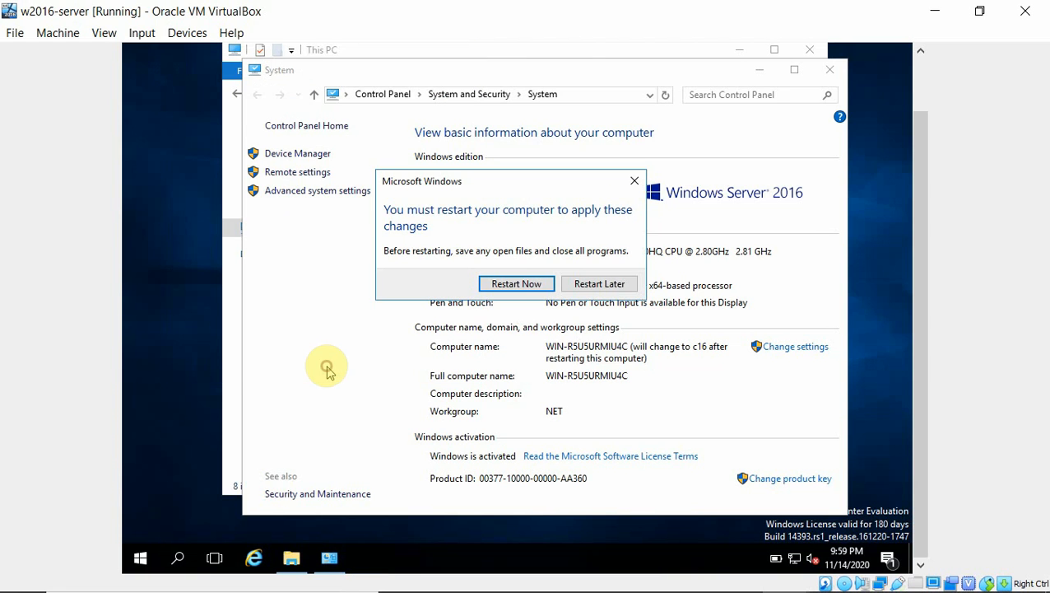
click(504, 285)
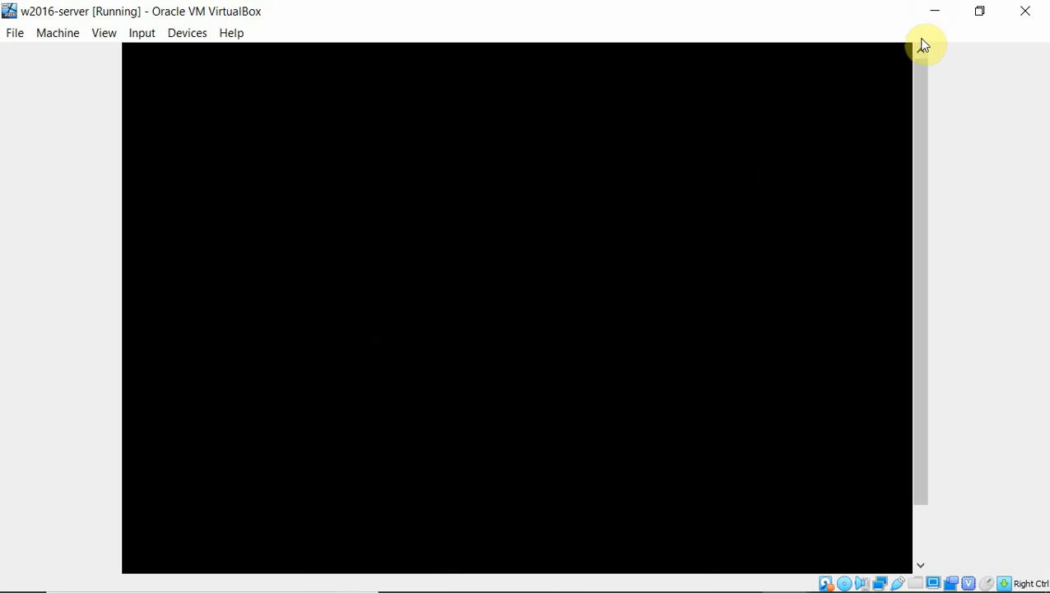
Switch to the w10 virtual machine and sign in to Windows 10 with the testuser account password.
click(935, 11)
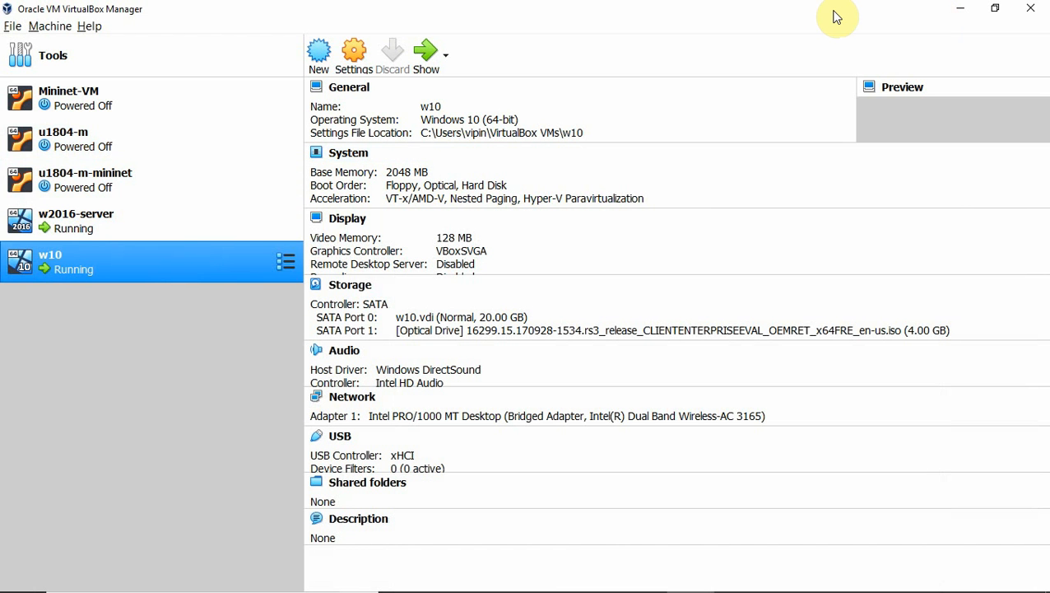
key(alt+Tab)
key(alt+Tab)
key(alt+Tab)
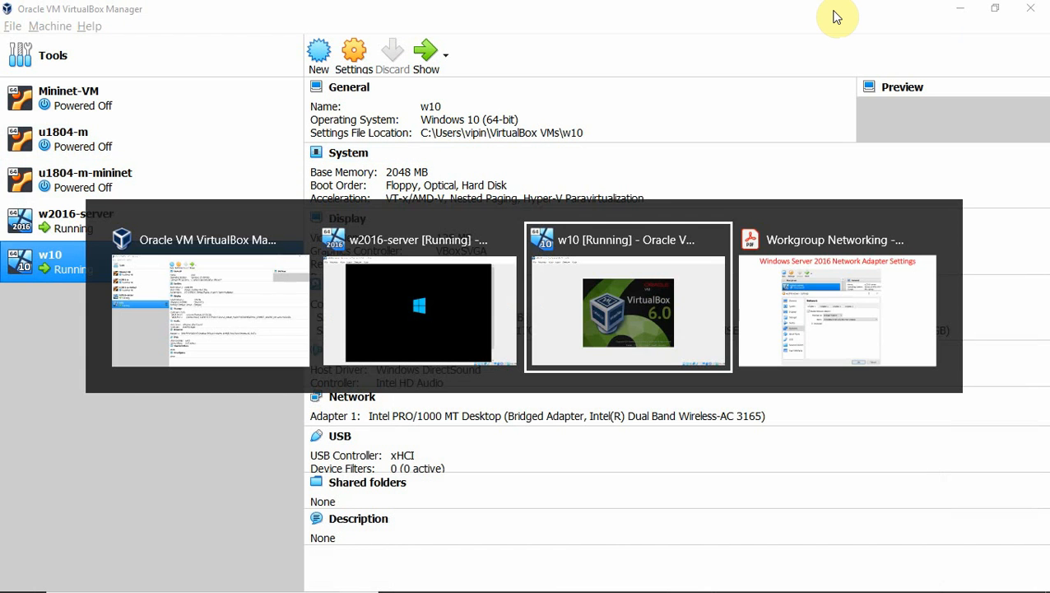
key(alt+Tab)
key(alt+Tab)
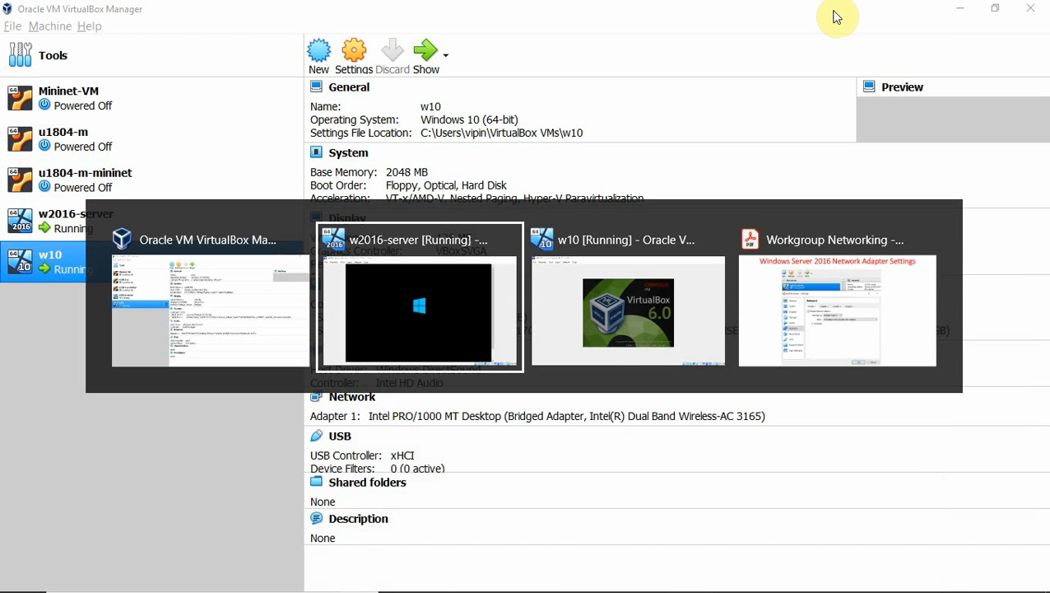
key(alt+Tab)
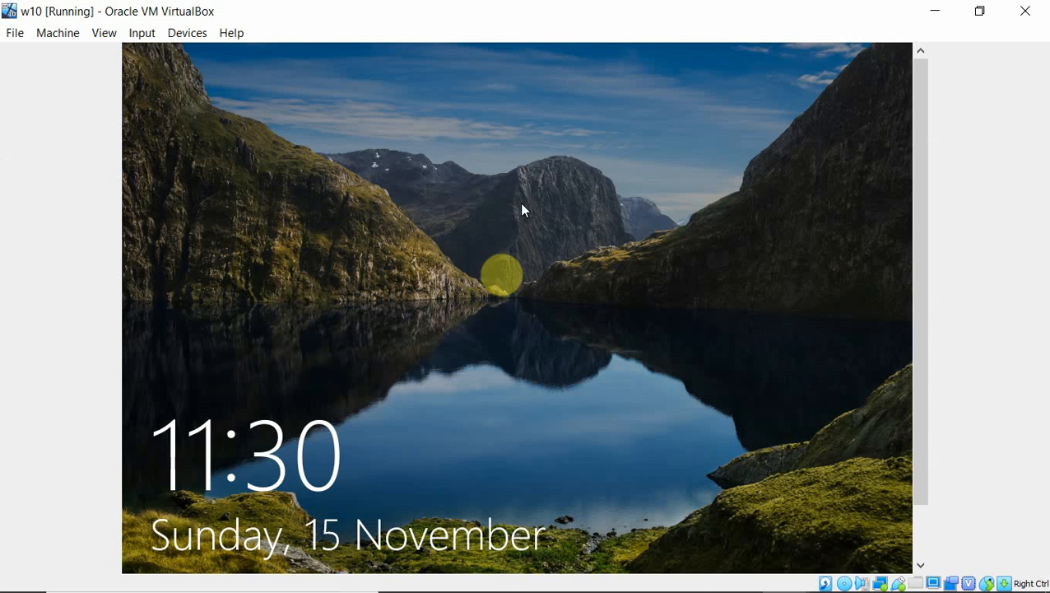
click(414, 307)
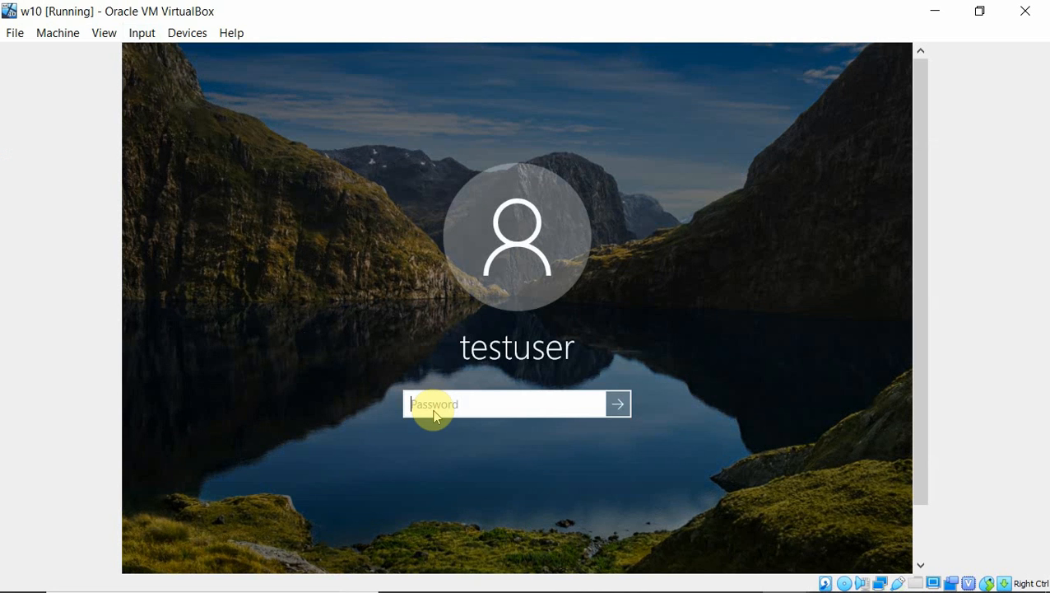
text(p)
key(Return)
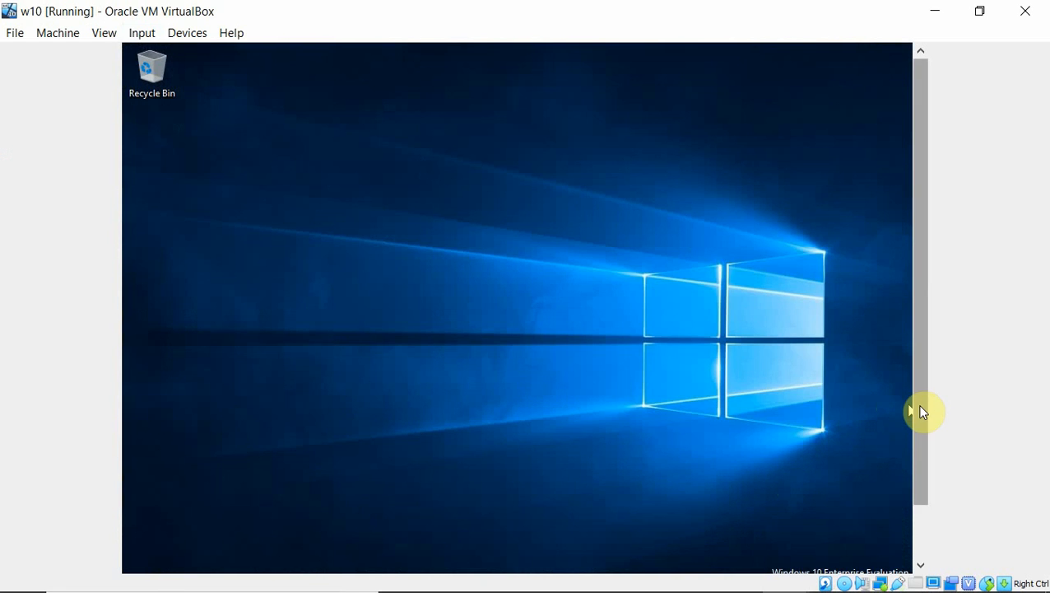
Open the network adapter options of w10 from its Ethernet settings in Network & Internet.
drag(920, 409, 918, 482)
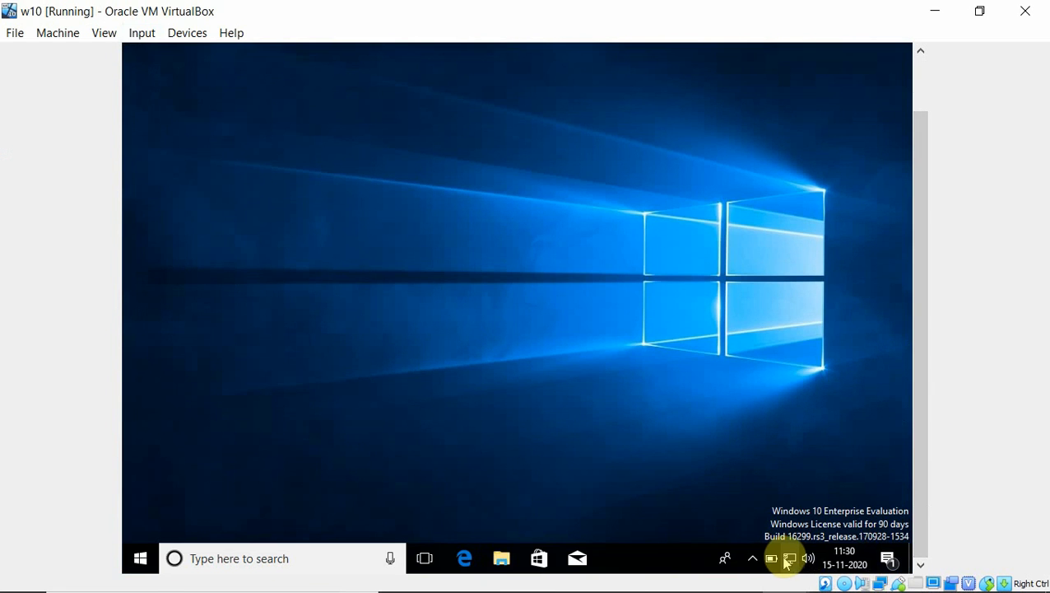
right_click(792, 558)
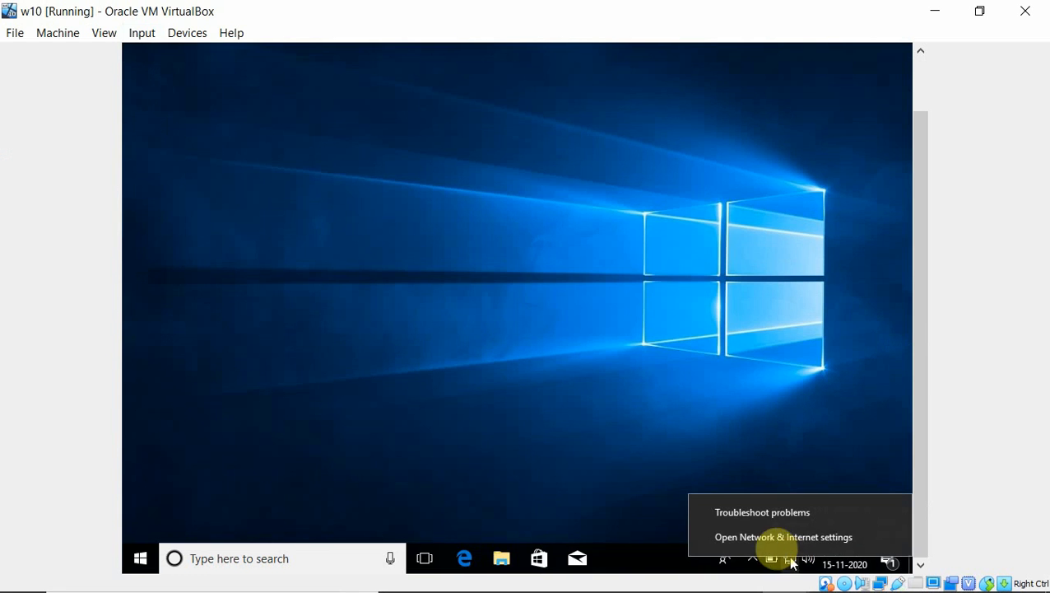
click(758, 536)
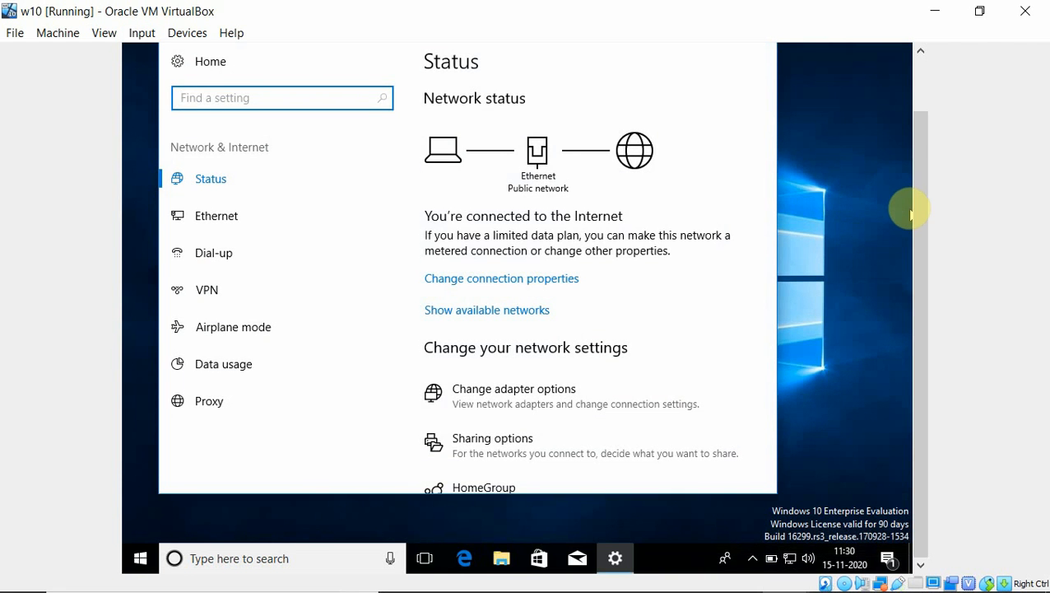
drag(920, 216, 924, 167)
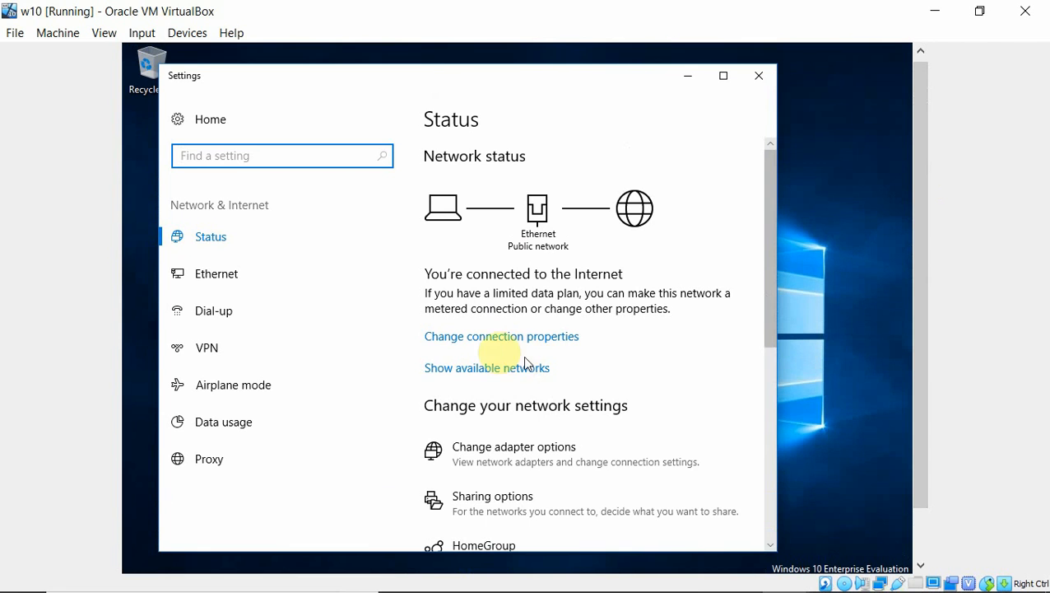
click(222, 279)
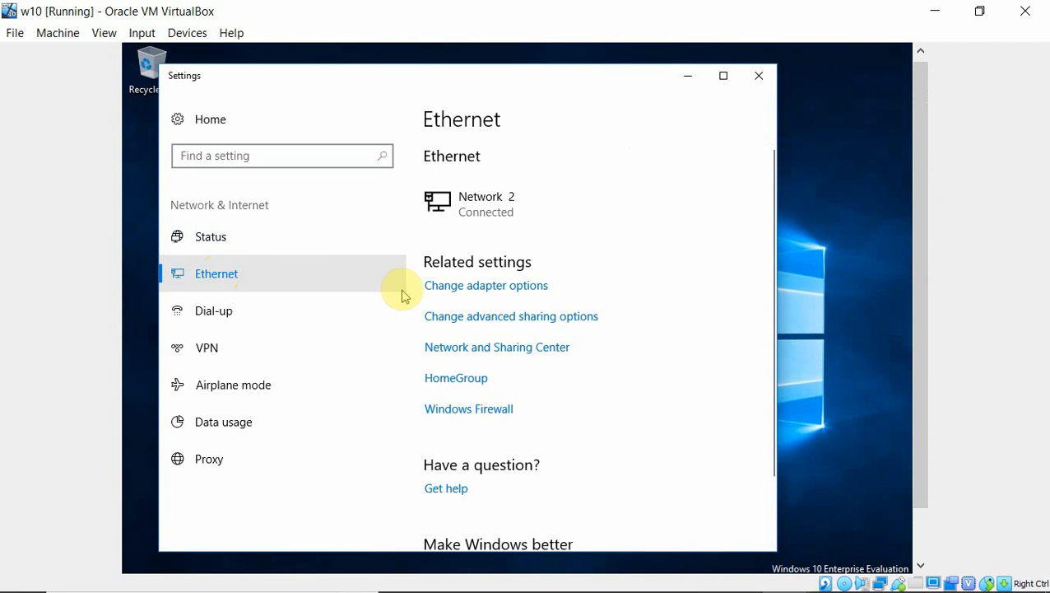
click(446, 290)
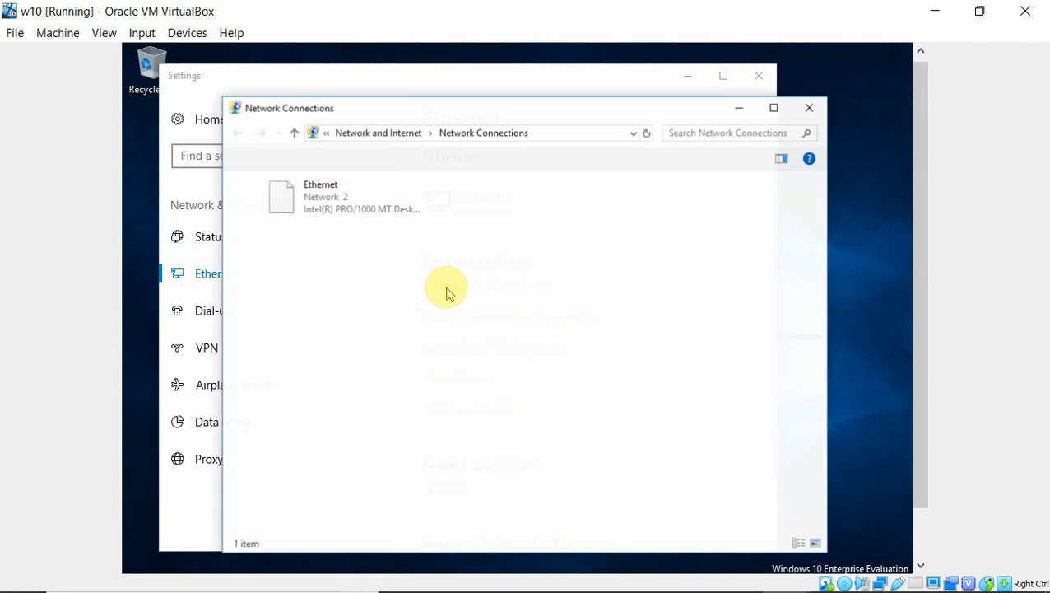
Assign w10's Ethernet adapter the static IPv4 address 172.24.0.10 with subnet mask 255.255.0.0, and close the network settings.
click(311, 195)
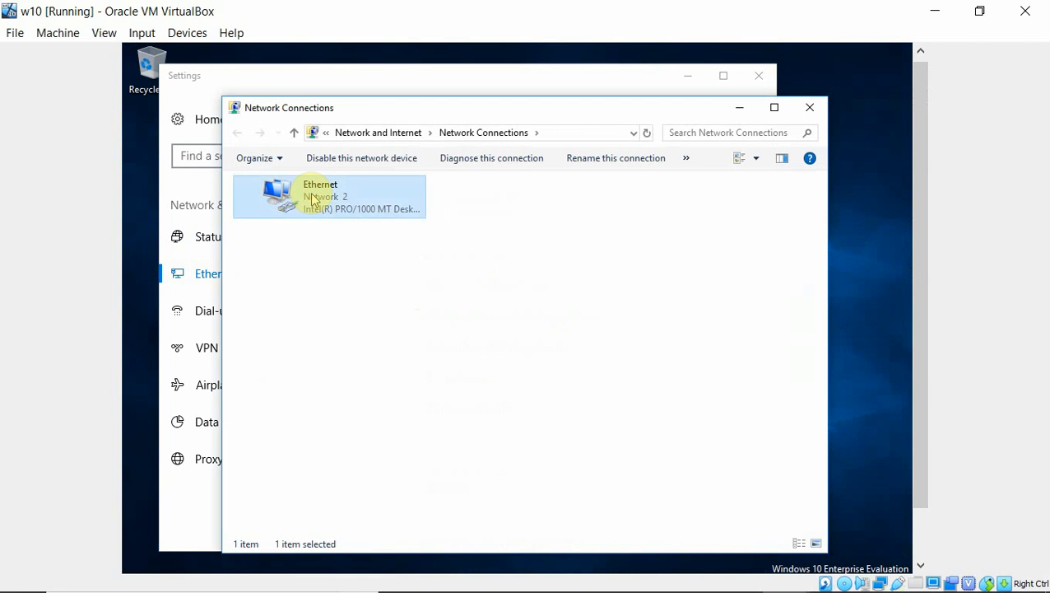
right_click(313, 198)
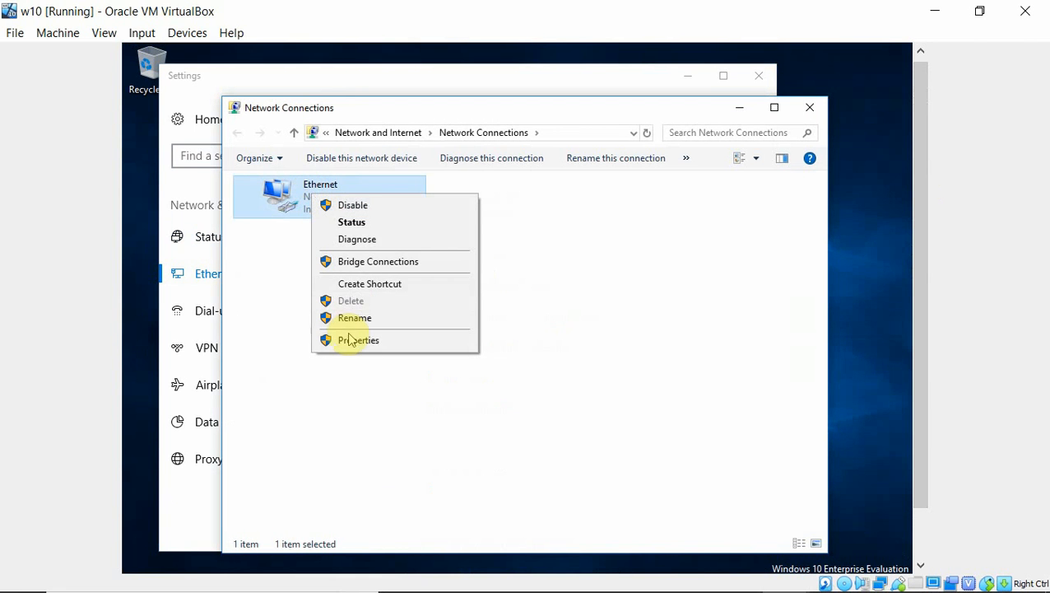
click(349, 341)
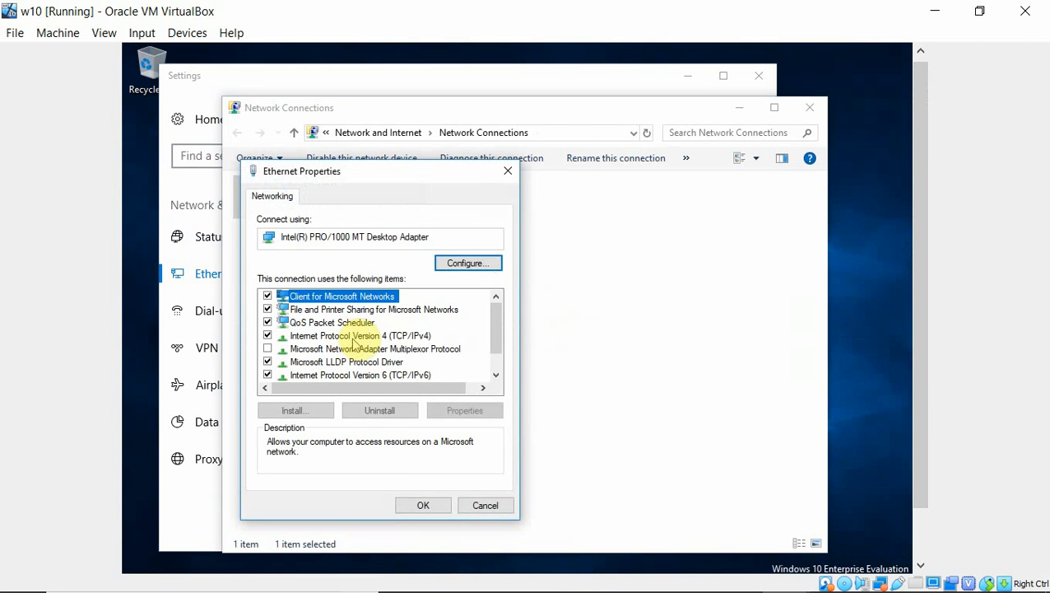
double_click(409, 336)
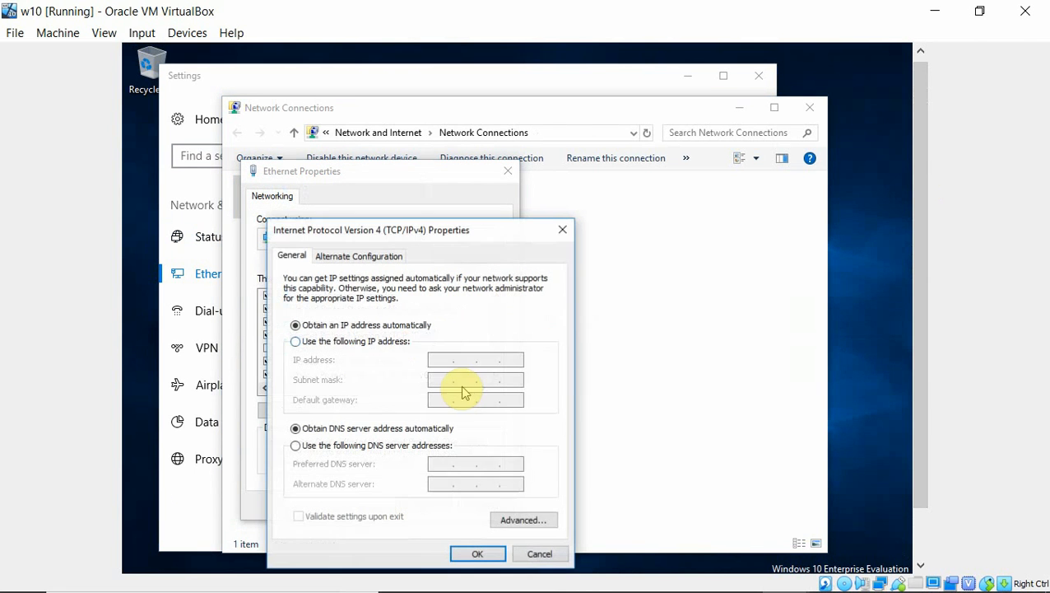
click(333, 342)
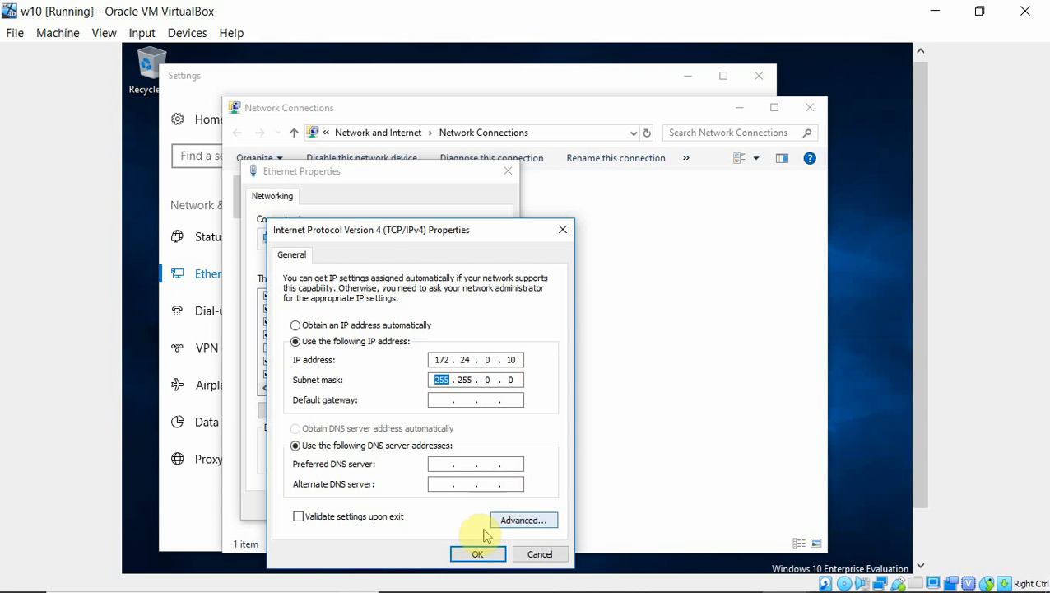
click(479, 557)
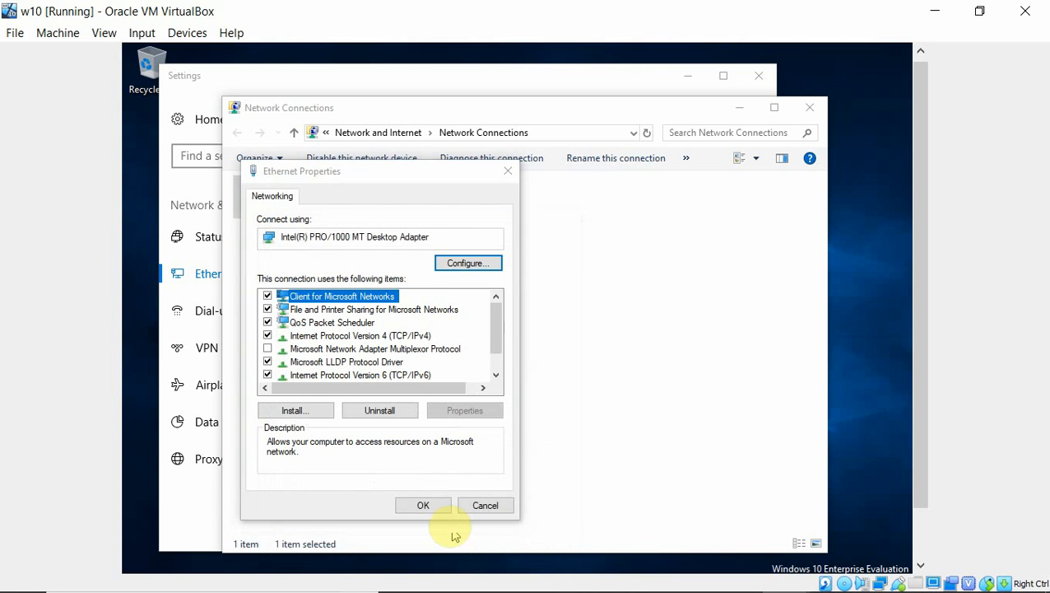
click(425, 507)
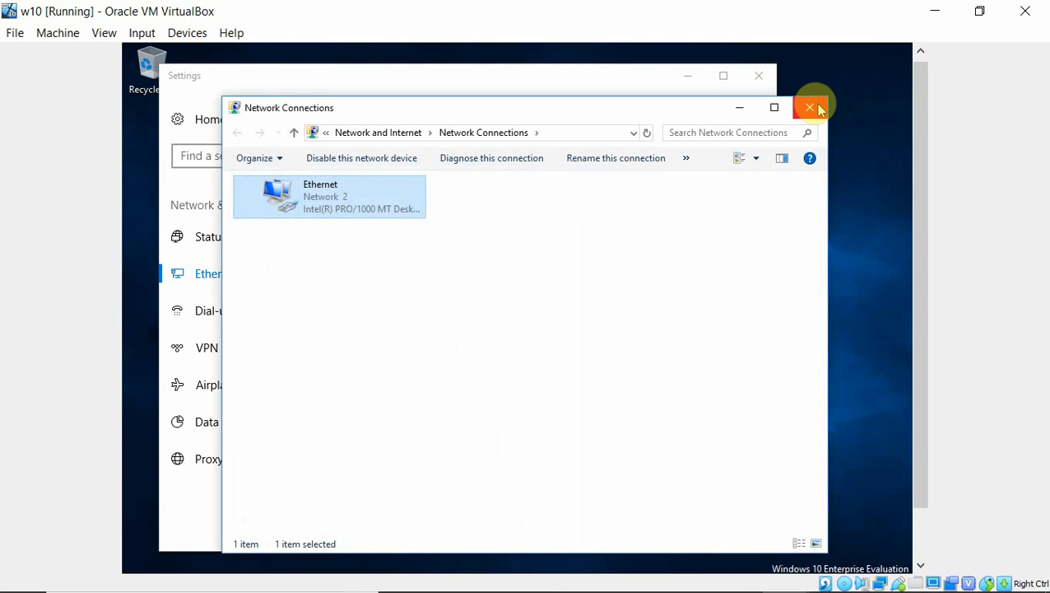
click(811, 104)
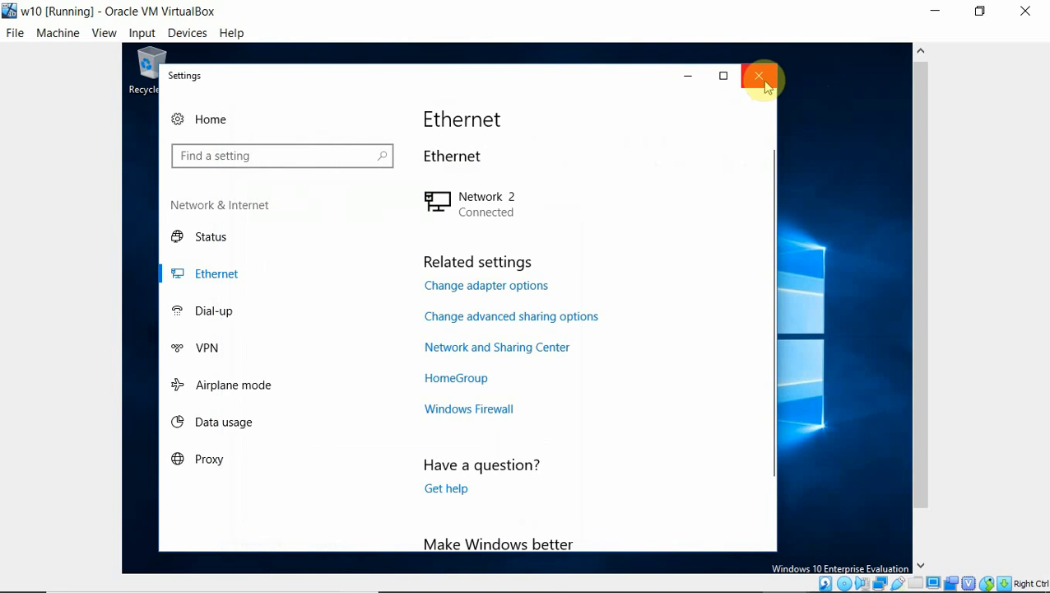
click(758, 76)
Open the system information of This PC on w10 through File Explorer.
drag(919, 212, 923, 312)
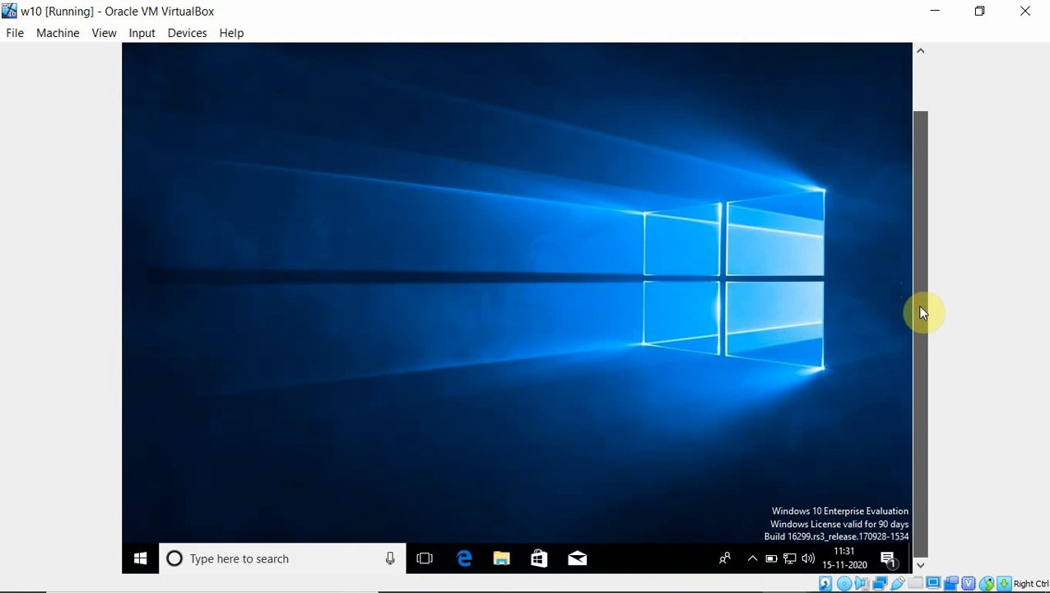
right_click(495, 558)
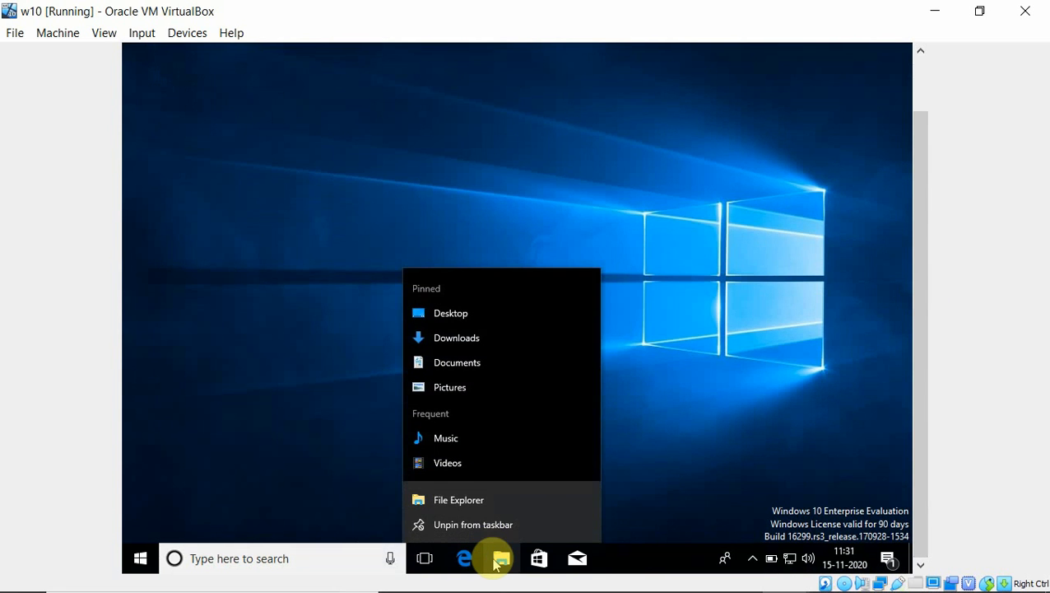
click(469, 506)
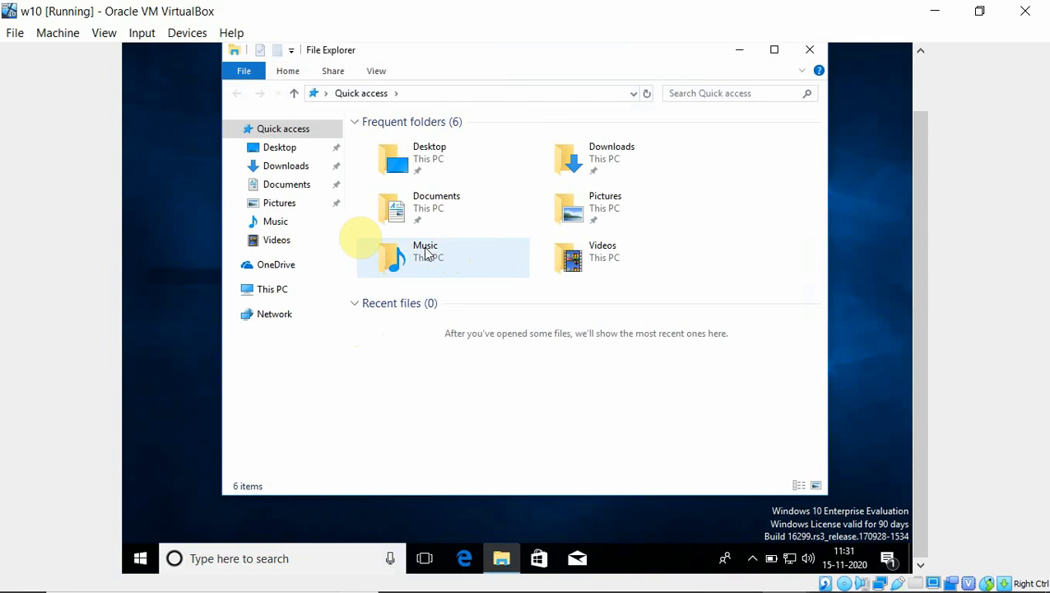
click(273, 293)
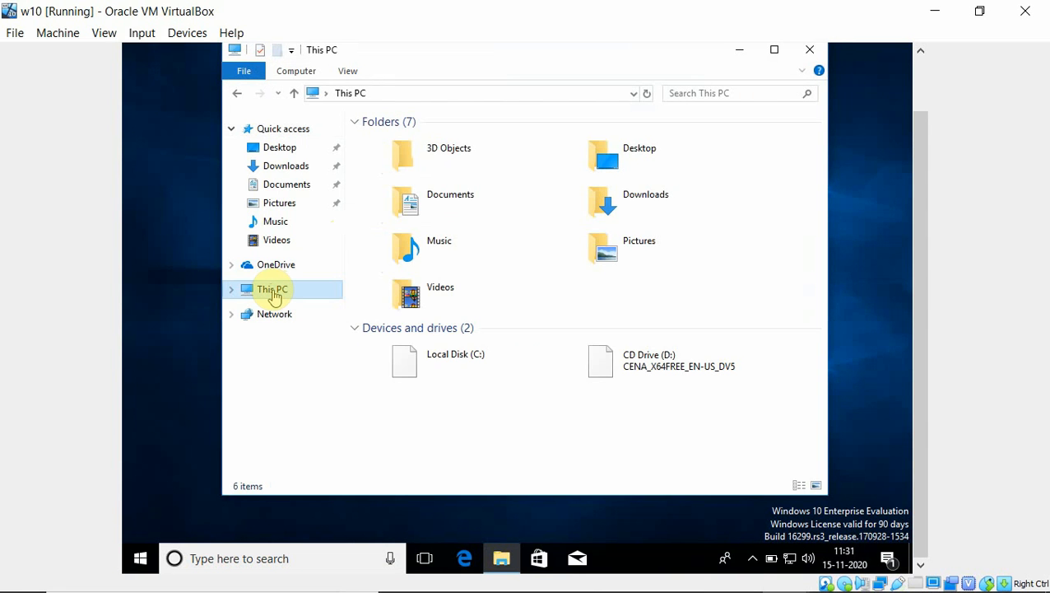
right_click(274, 295)
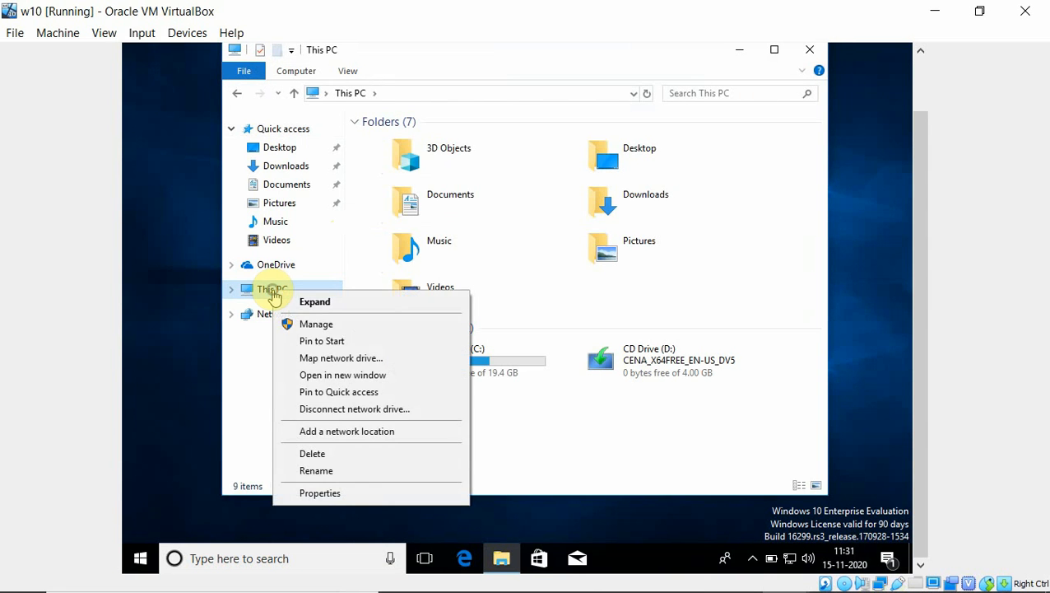
click(351, 494)
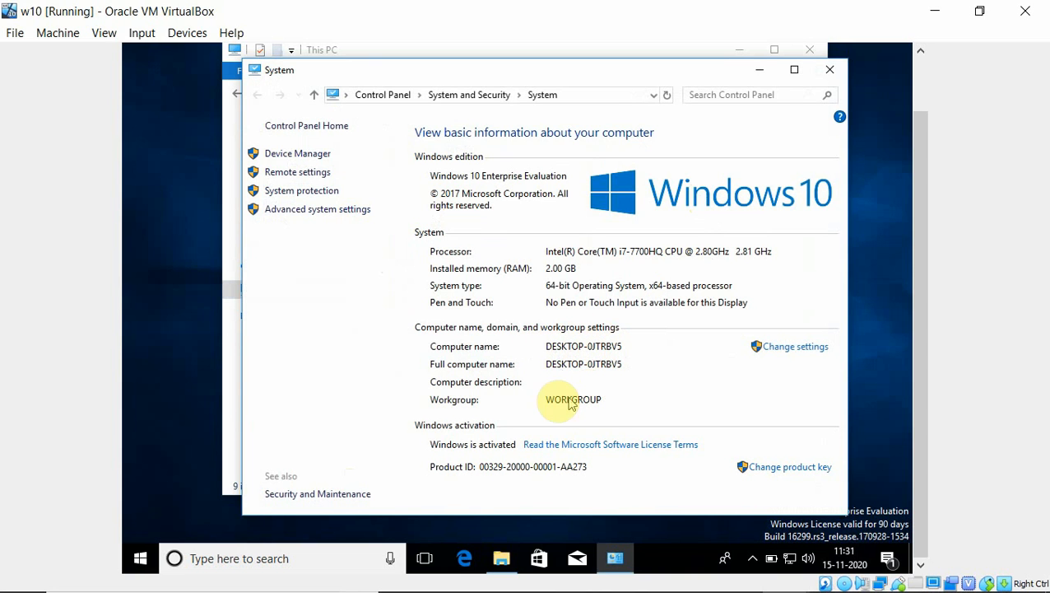
In w10's computer name settings, enter c10 as the computer name and NET as the workgroup.
click(782, 348)
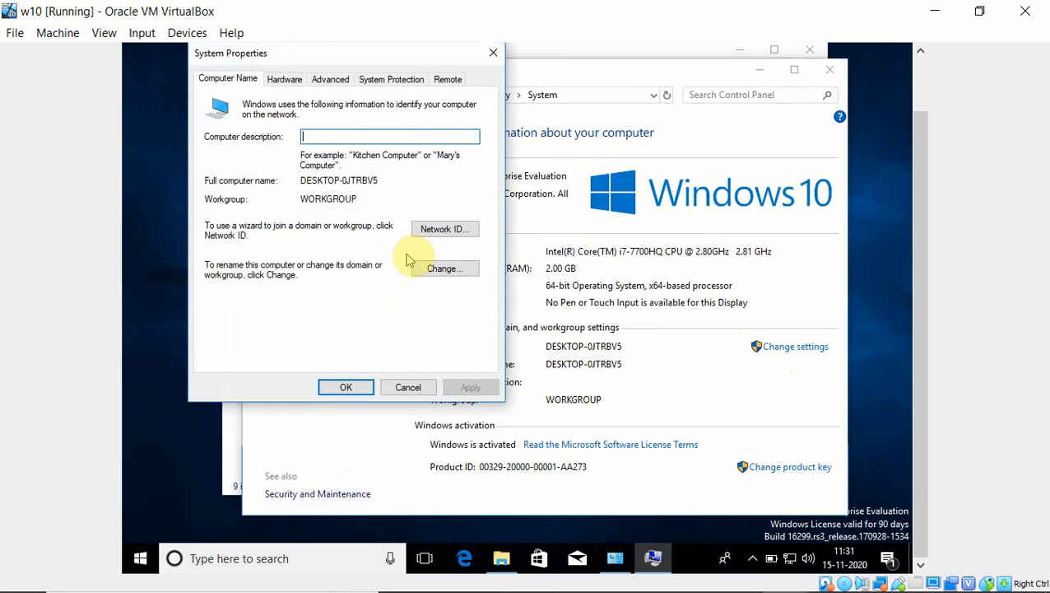
click(444, 269)
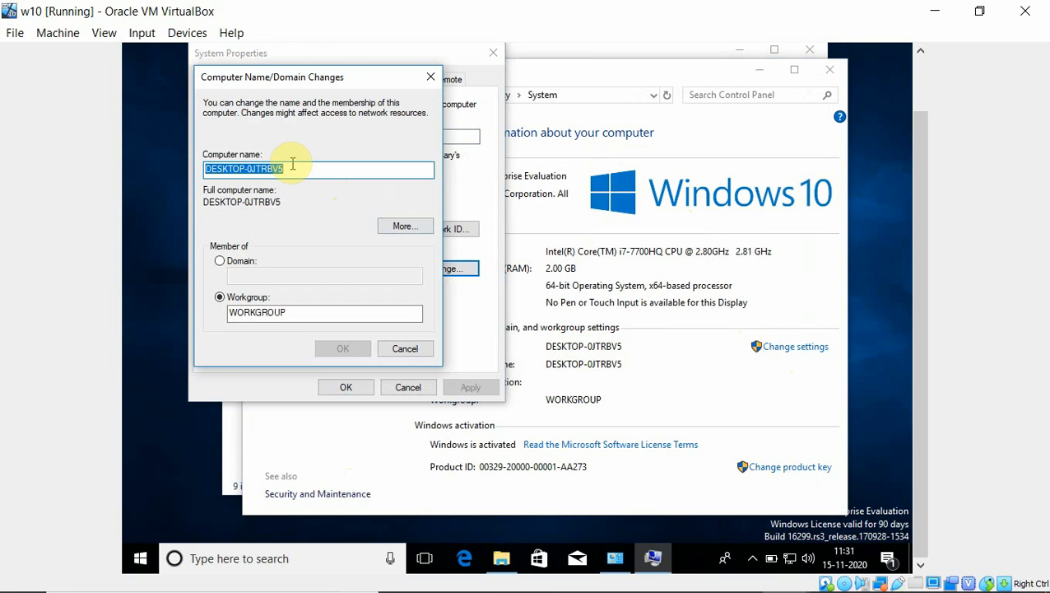
text(c10)
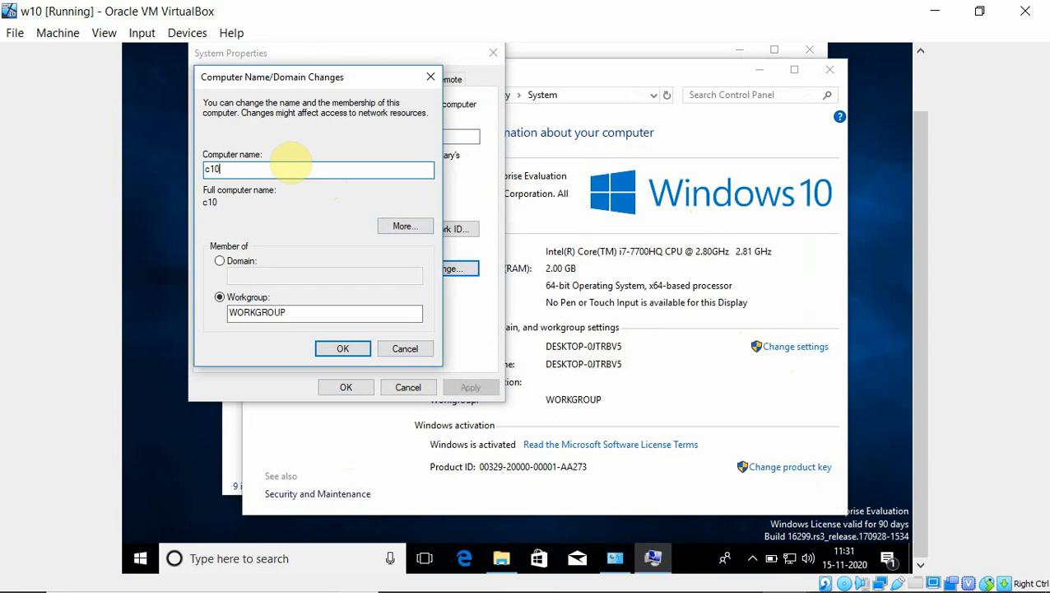
click(300, 312)
drag(300, 312, 206, 315)
text(N)
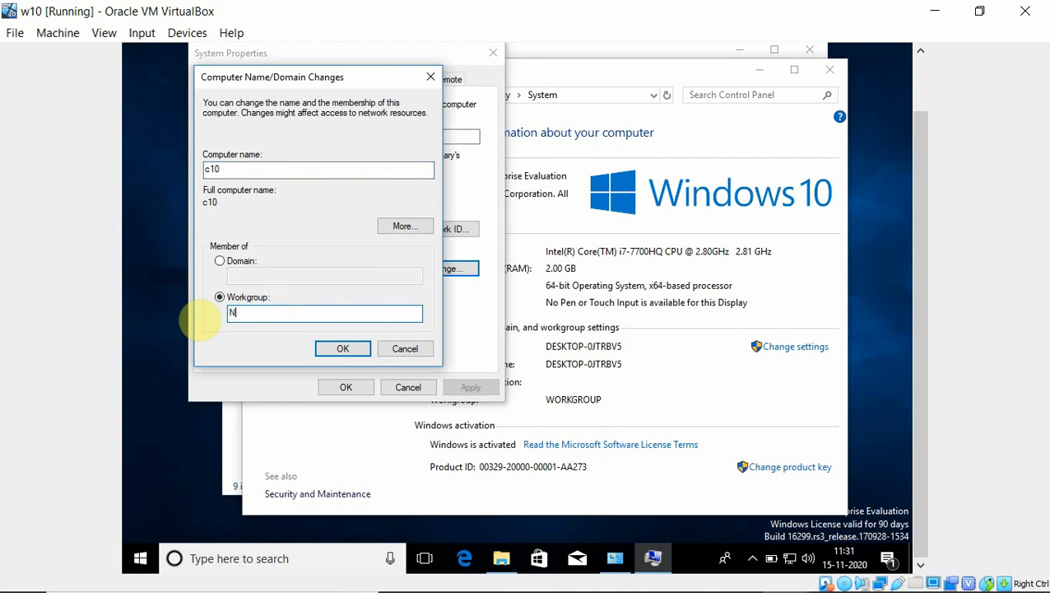
text(ET)
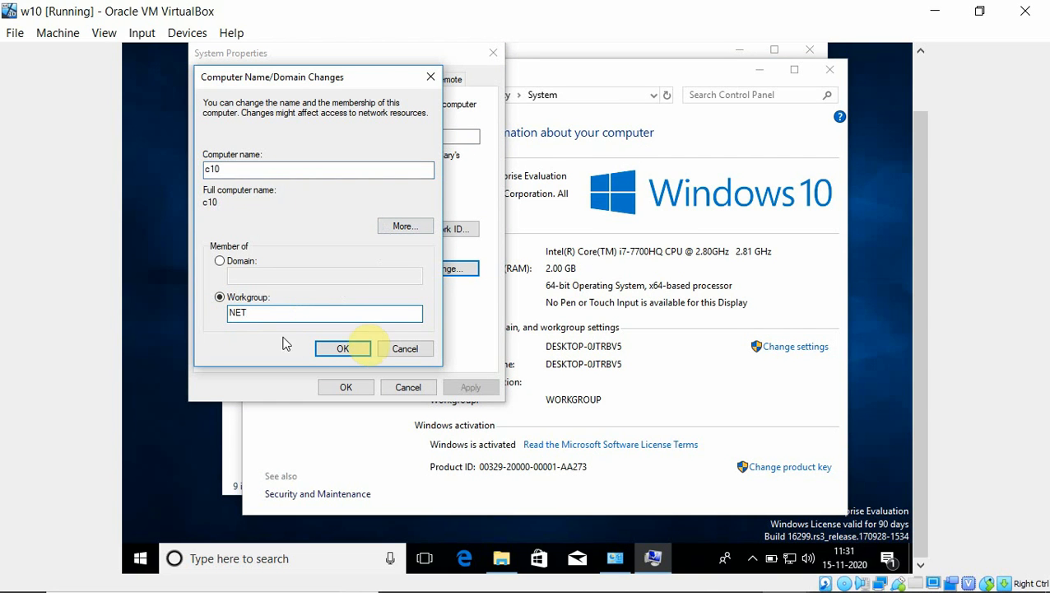
Apply the Windows 10 machine's name and workgroup changes and restart it immediately.
click(366, 348)
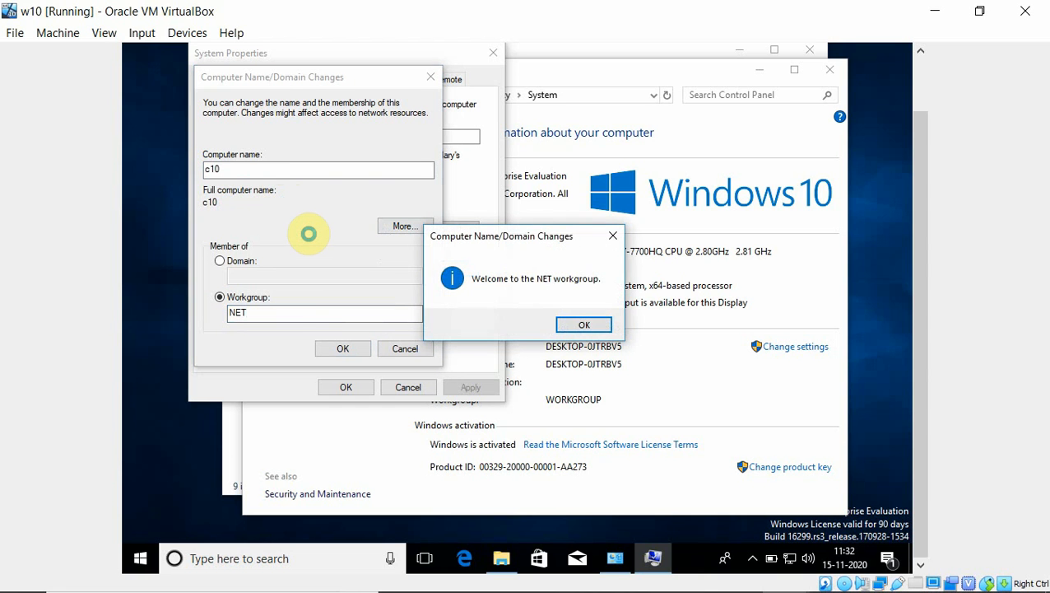
click(582, 327)
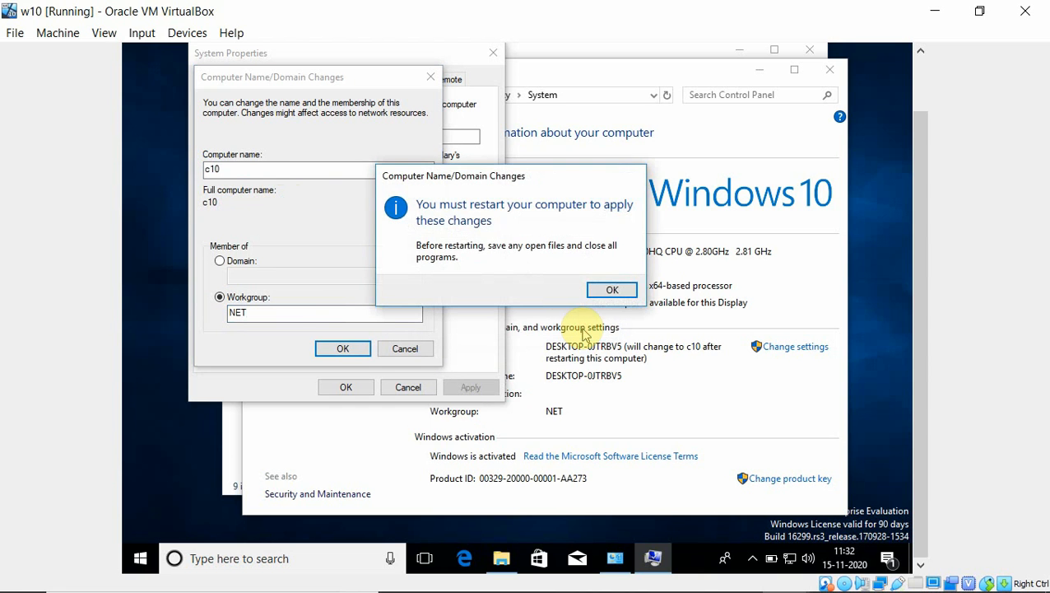
click(610, 289)
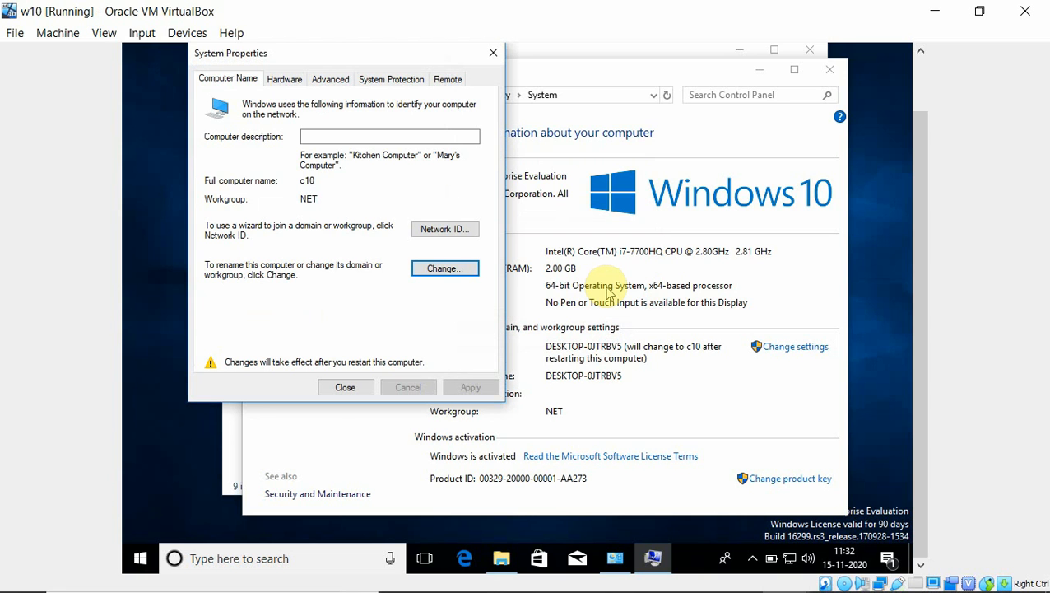
click(346, 387)
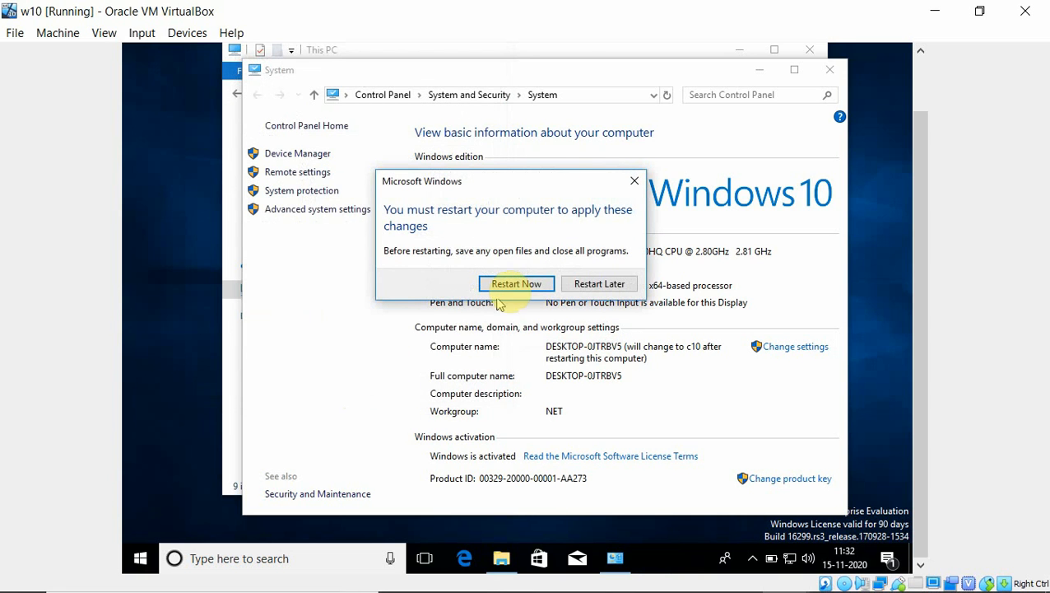
click(516, 283)
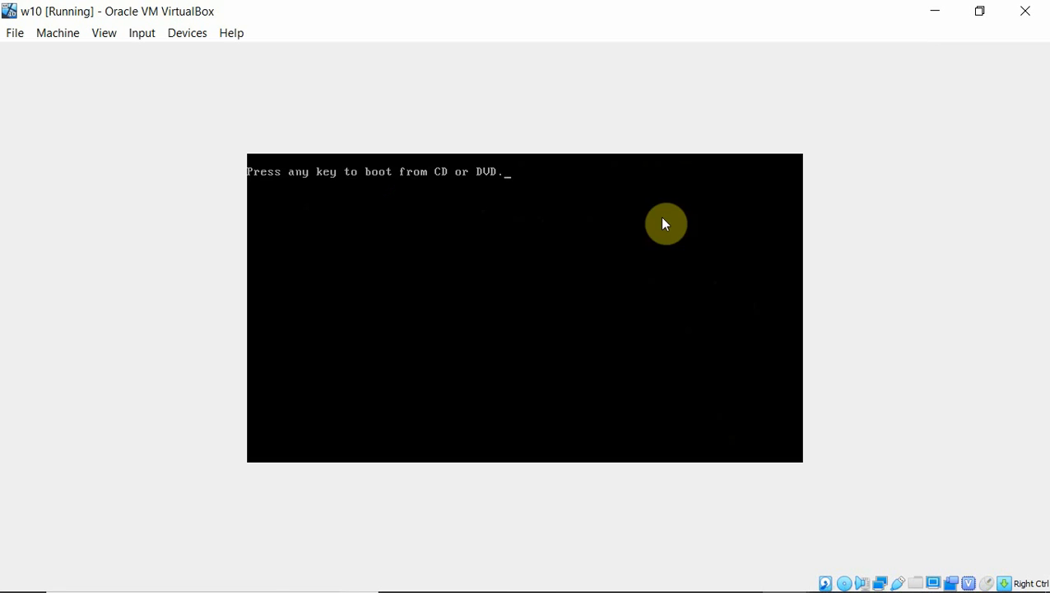
Switch to the w2016-server virtual machine, unlock it, and sign in as Administrator with the account password.
click(933, 14)
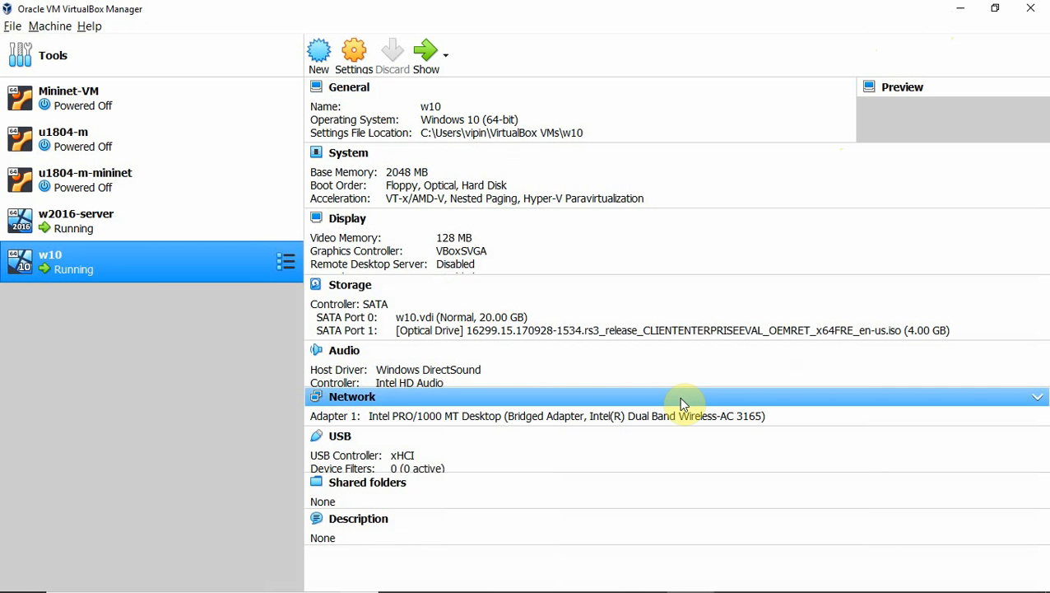
key(alt+Tab)
key(alt+Tab)
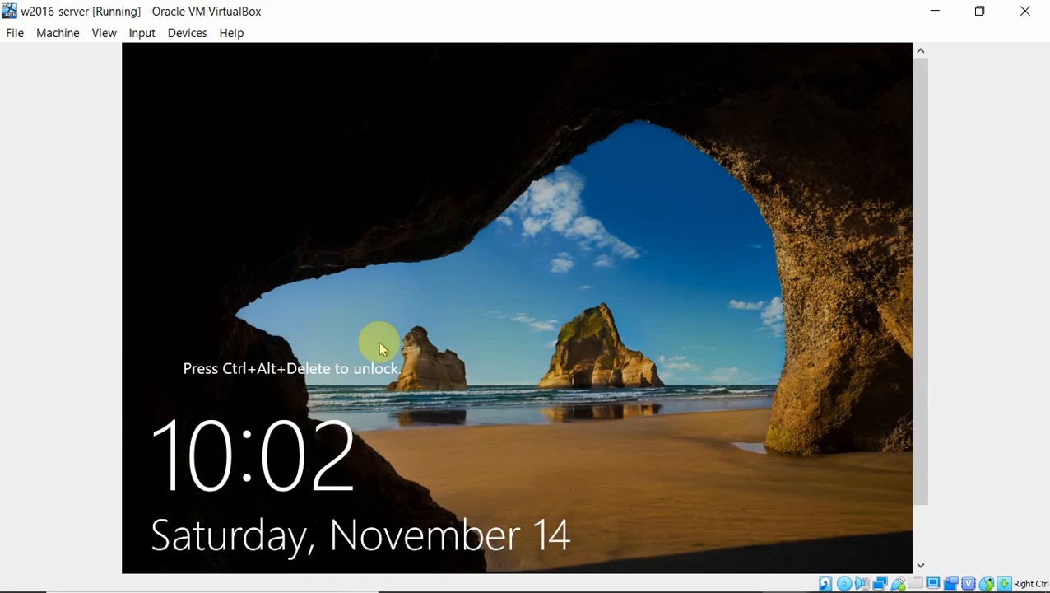
click(142, 33)
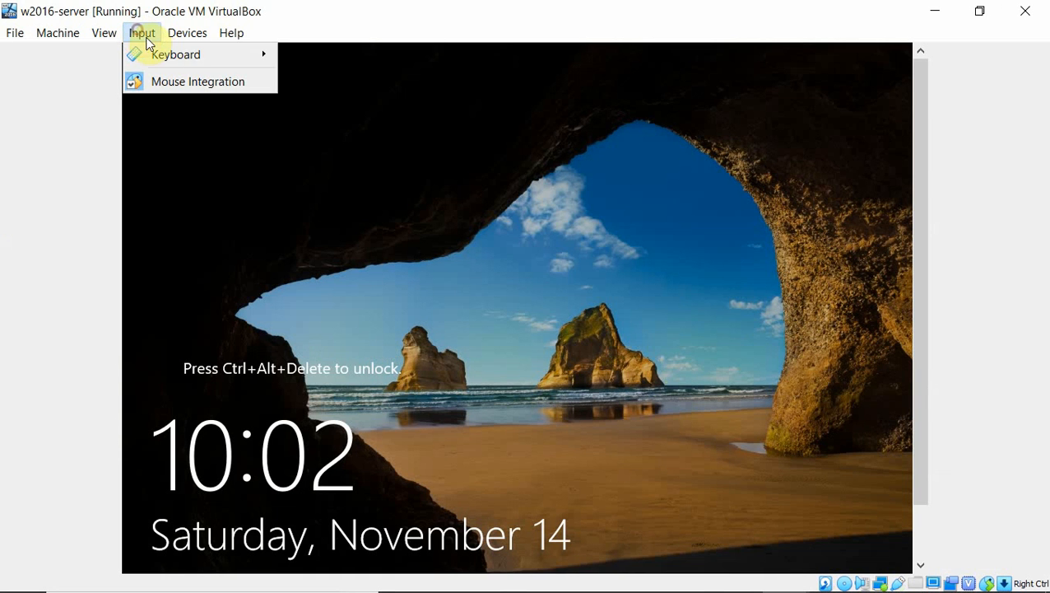
mouse_move(167, 54)
click(358, 84)
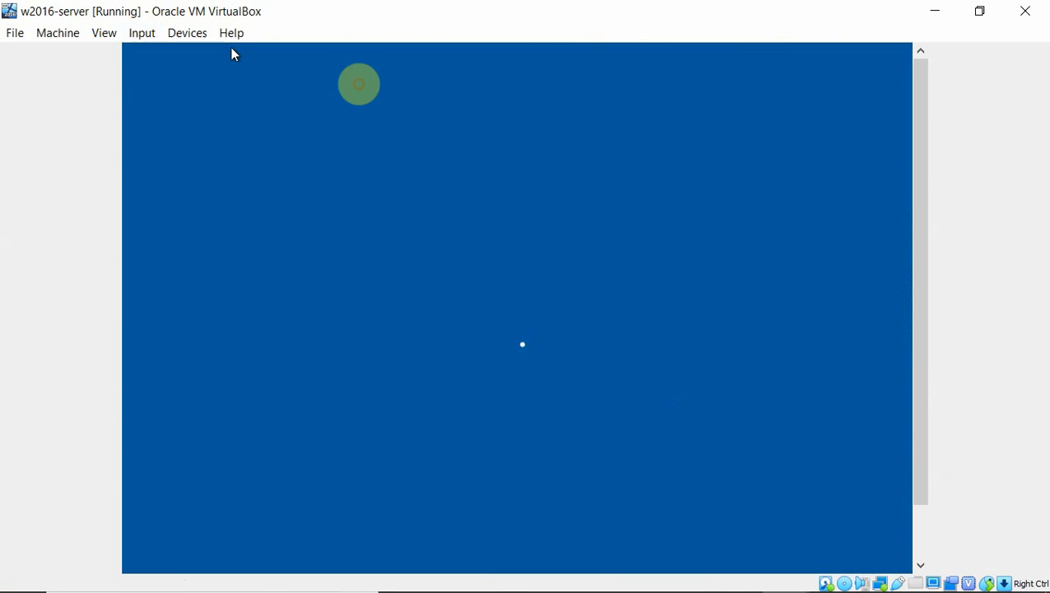
click(425, 401)
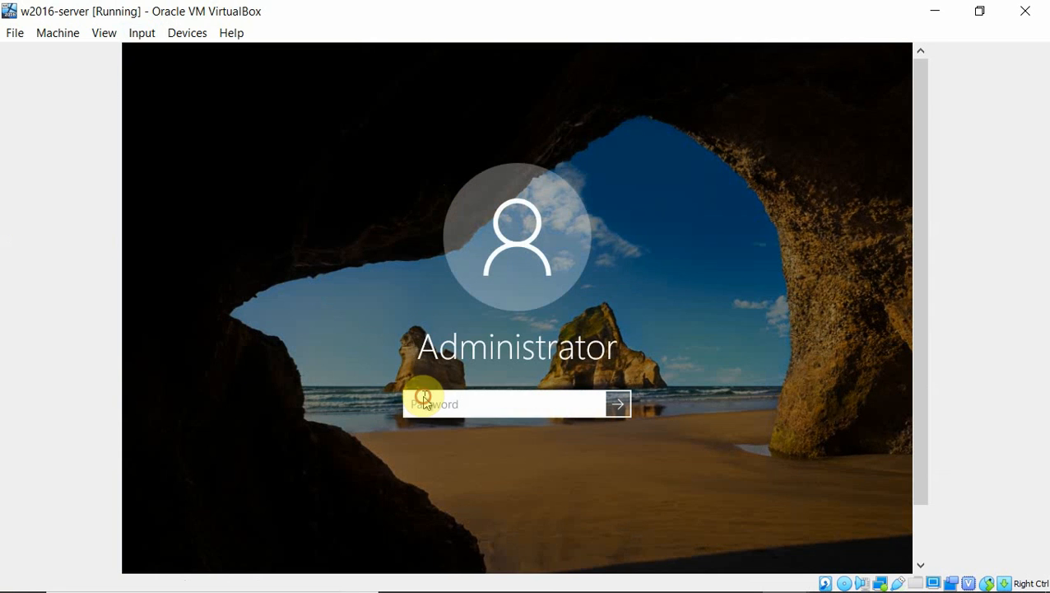
text(P)
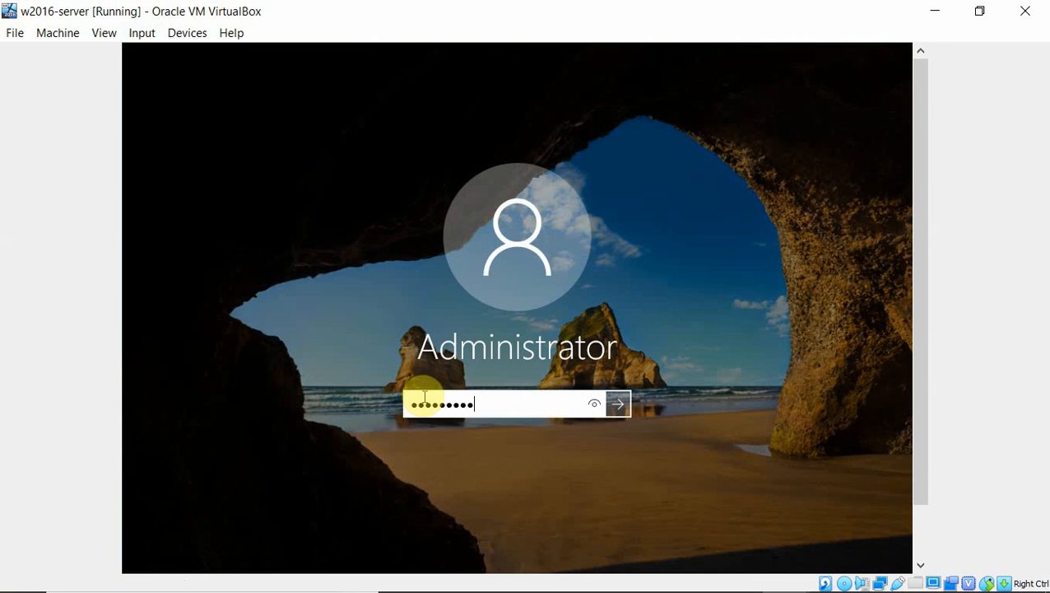
key(Return)
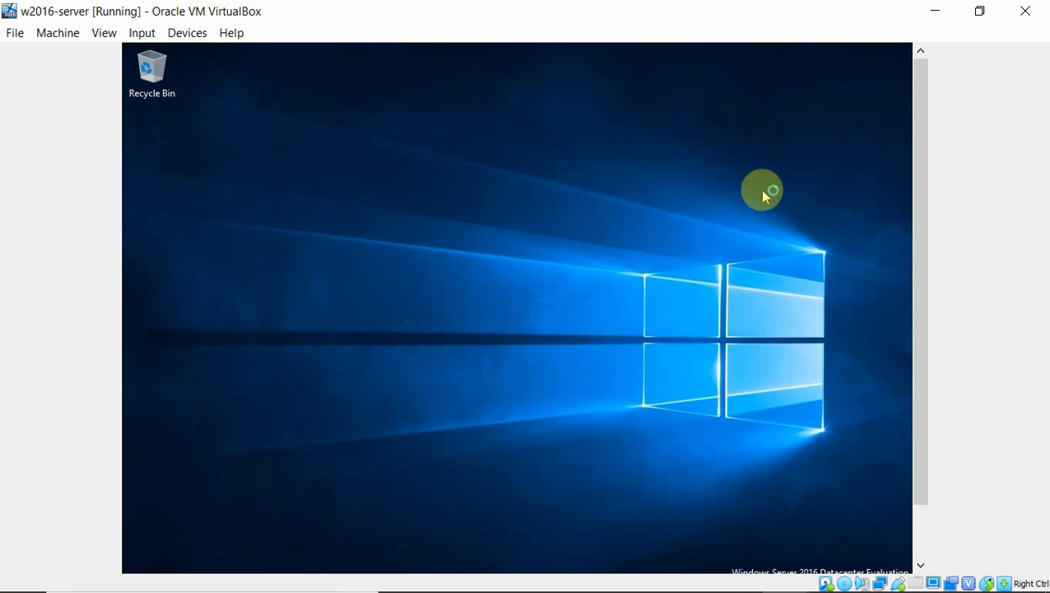
Search Windows for powershell on the server and run Windows PowerShell as administrator.
drag(920, 177, 910, 281)
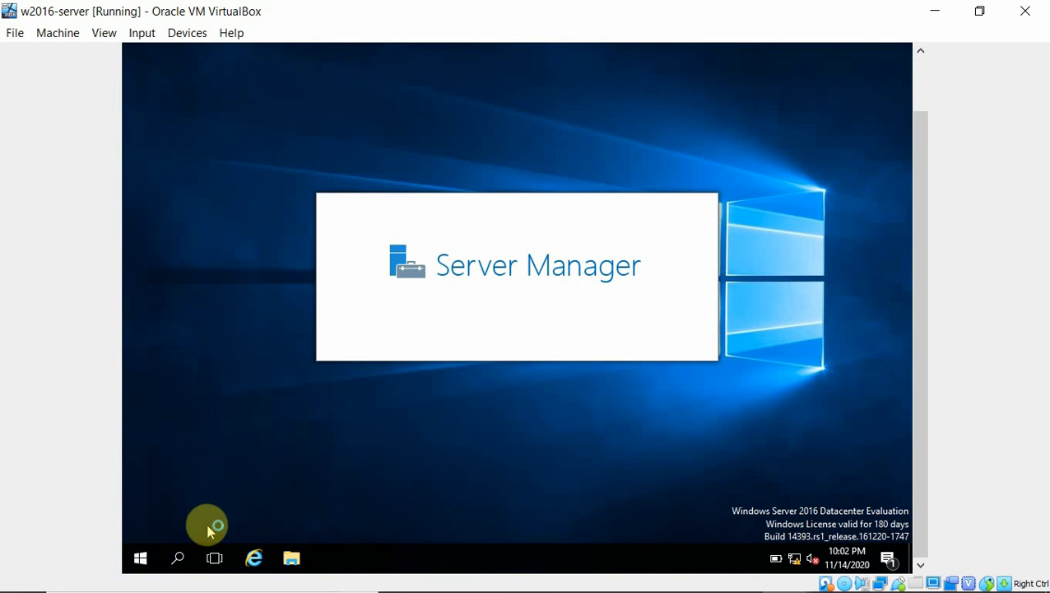
click(178, 560)
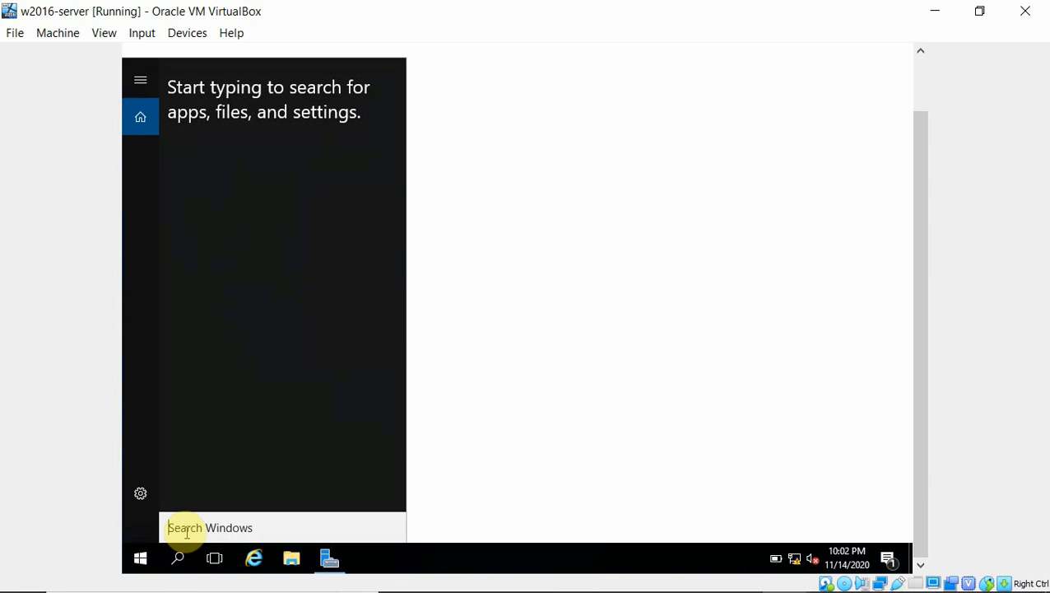
text(power)
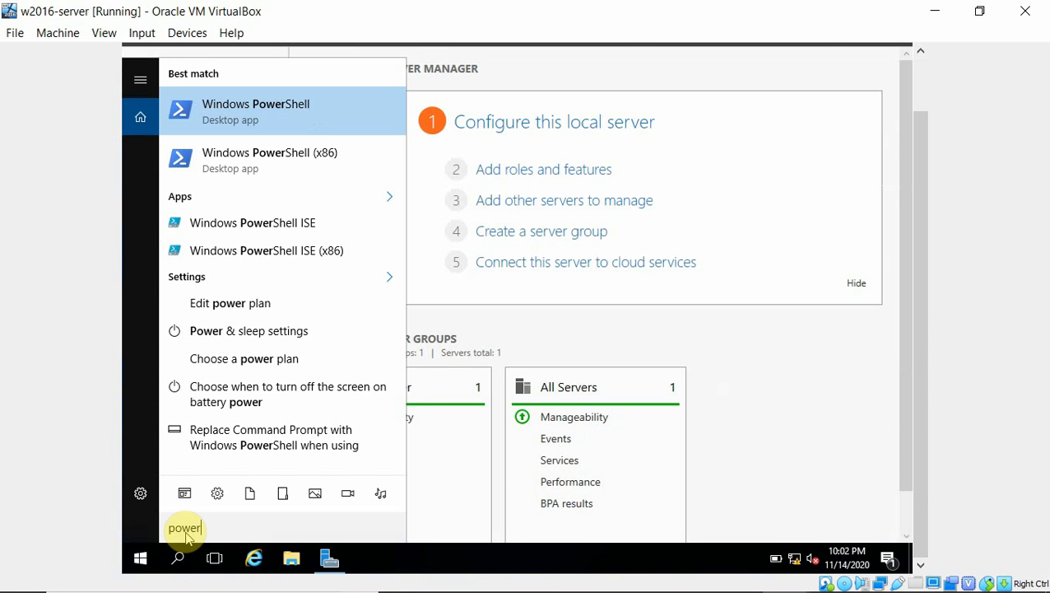
text(sh)
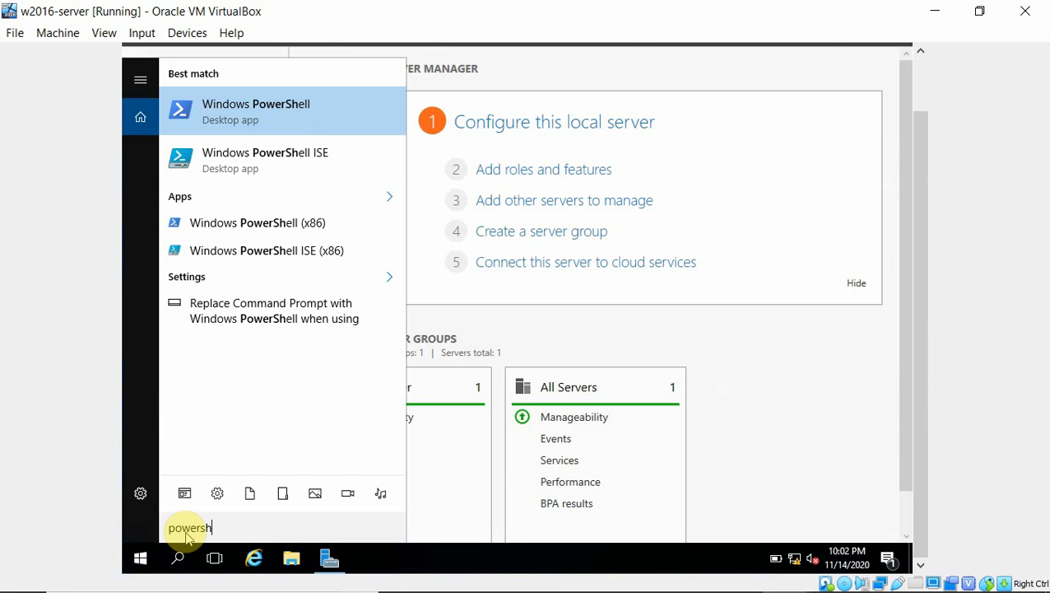
text(ell)
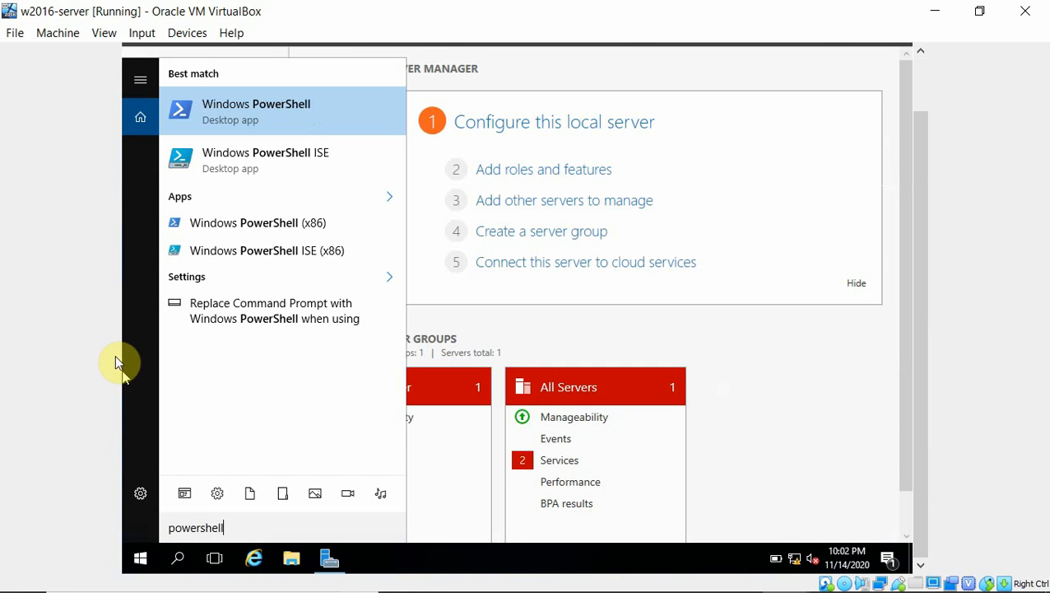
right_click(239, 108)
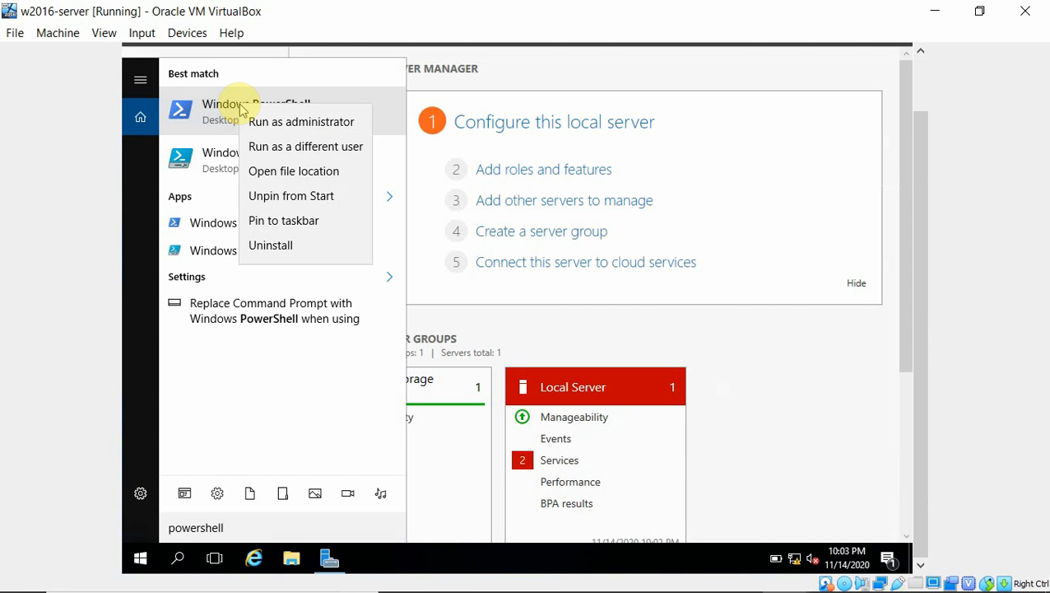
click(274, 130)
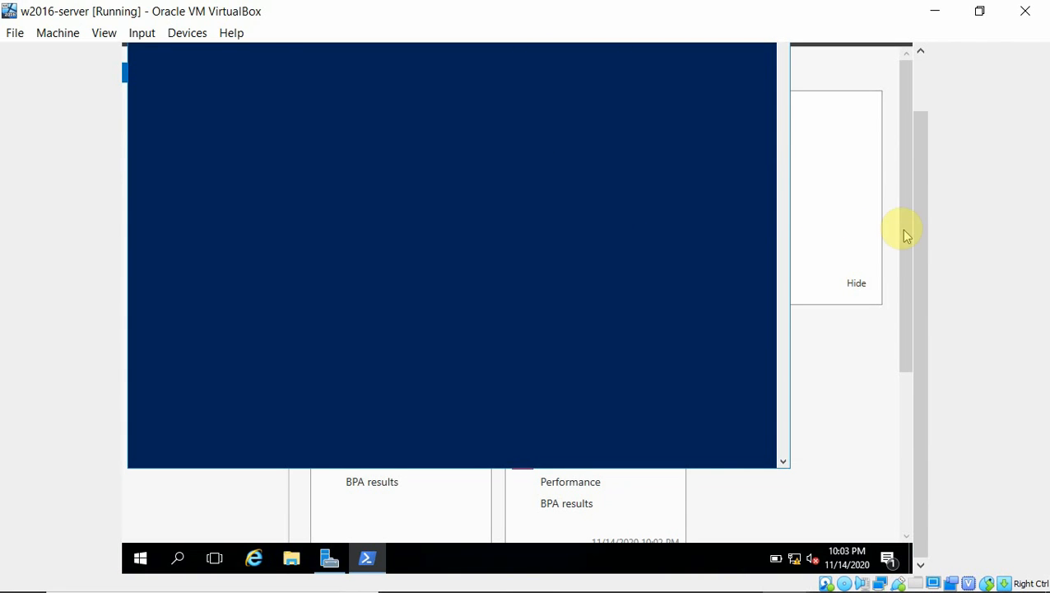
drag(918, 235, 930, 169)
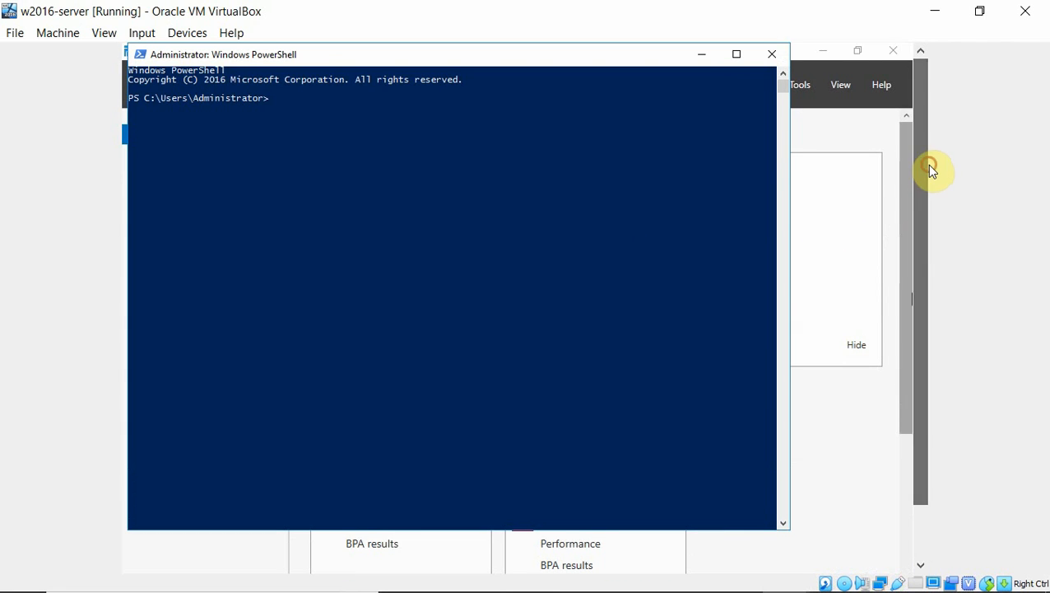
Set the cursor size to Large in the properties of the PowerShell window.
right_click(221, 54)
click(253, 97)
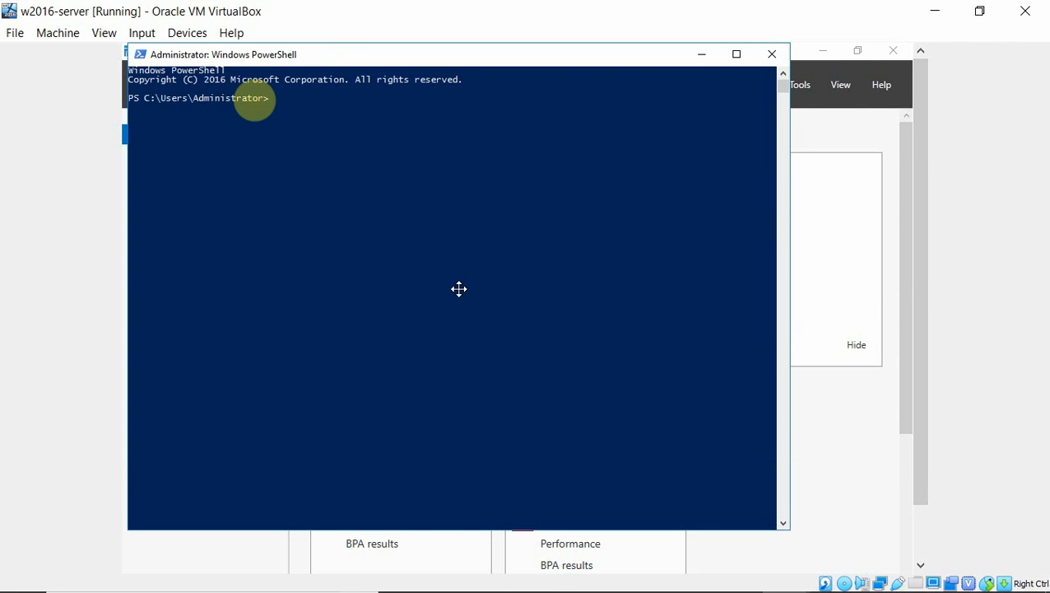
click(222, 66)
right_click(217, 62)
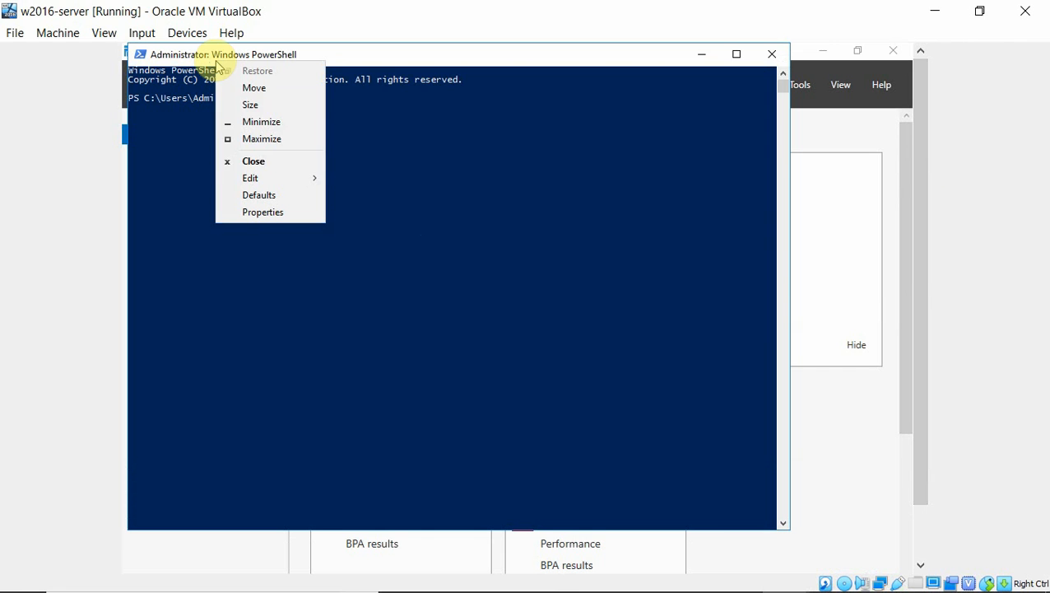
click(290, 182)
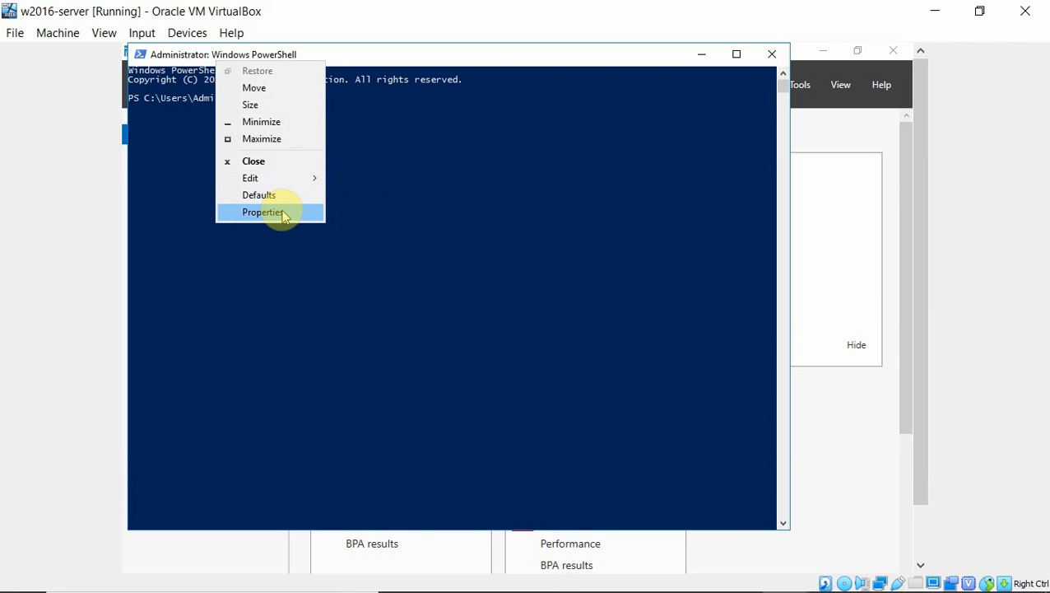
click(282, 214)
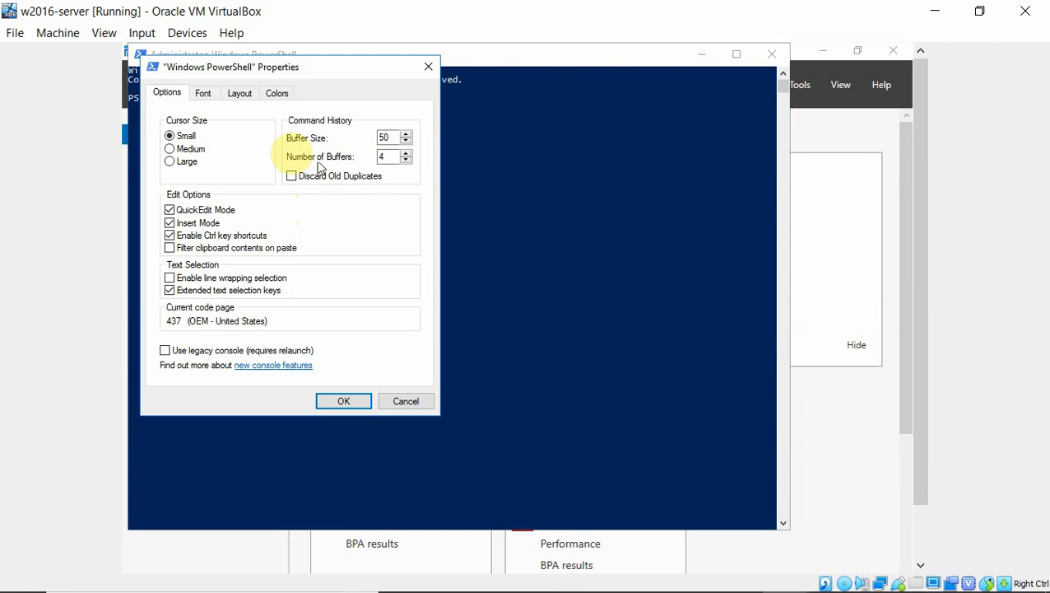
click(178, 163)
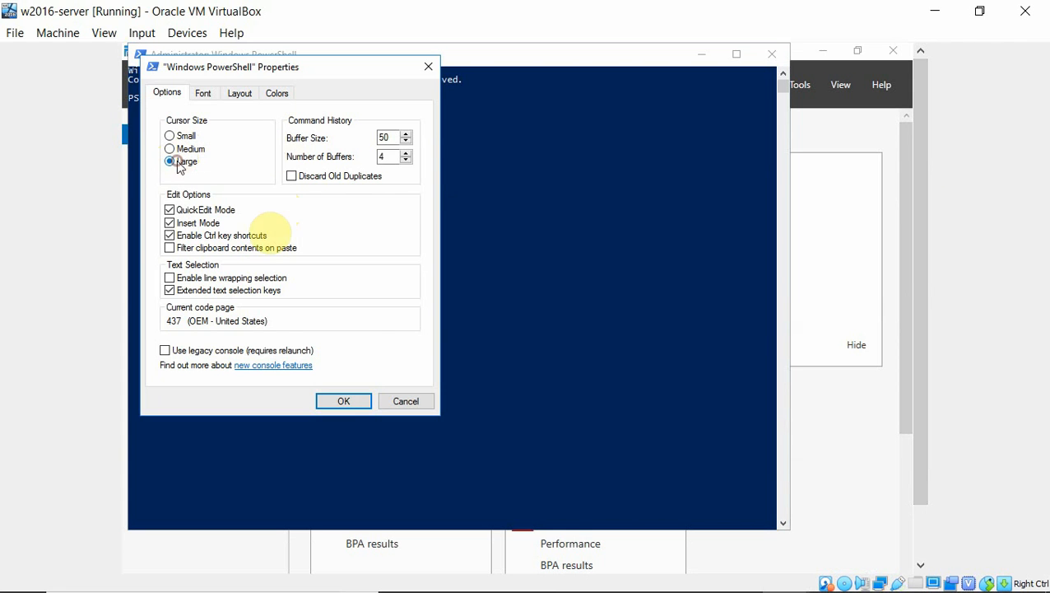
click(344, 401)
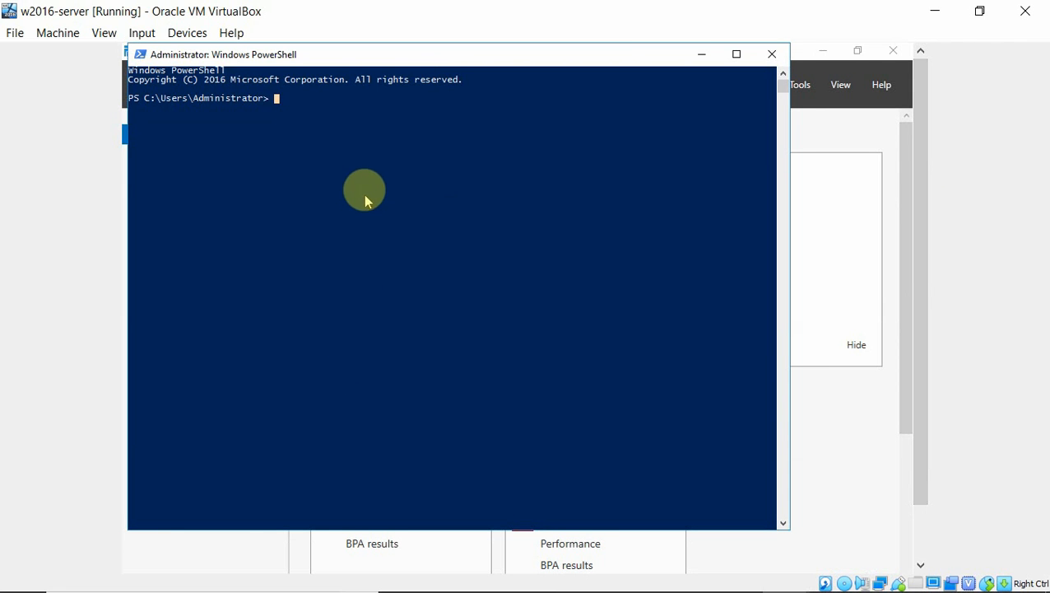
Close the PowerShell window and reopen Windows PowerShell by searching Windows for power.
click(772, 54)
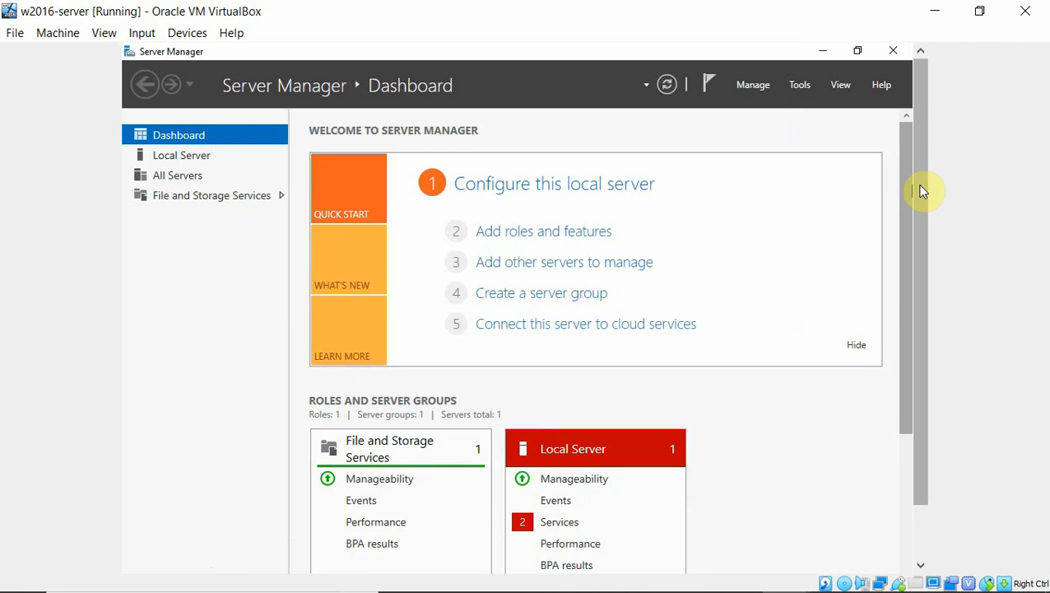
drag(922, 191, 918, 311)
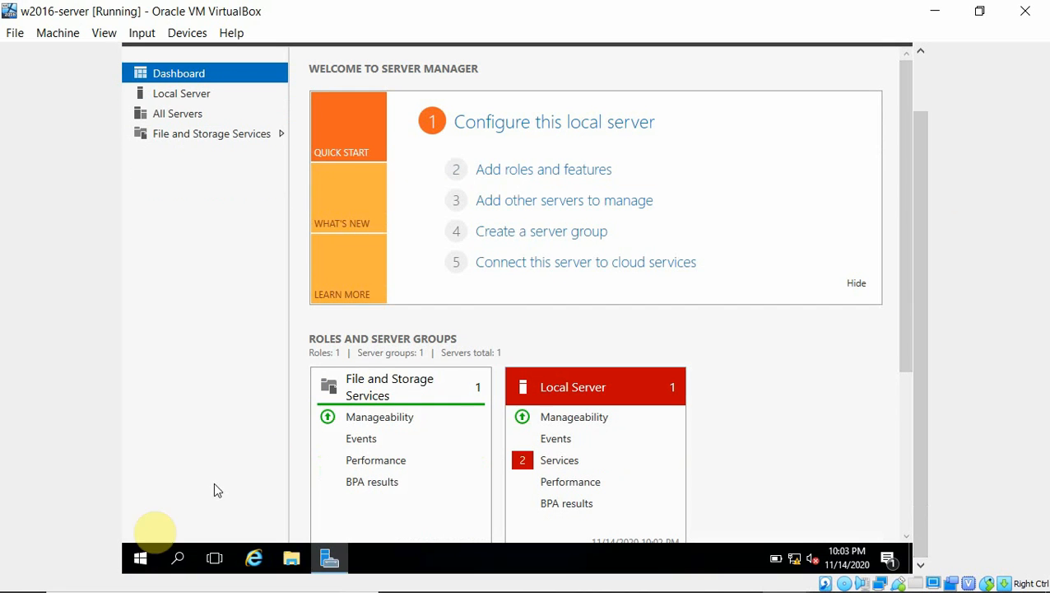
click(181, 557)
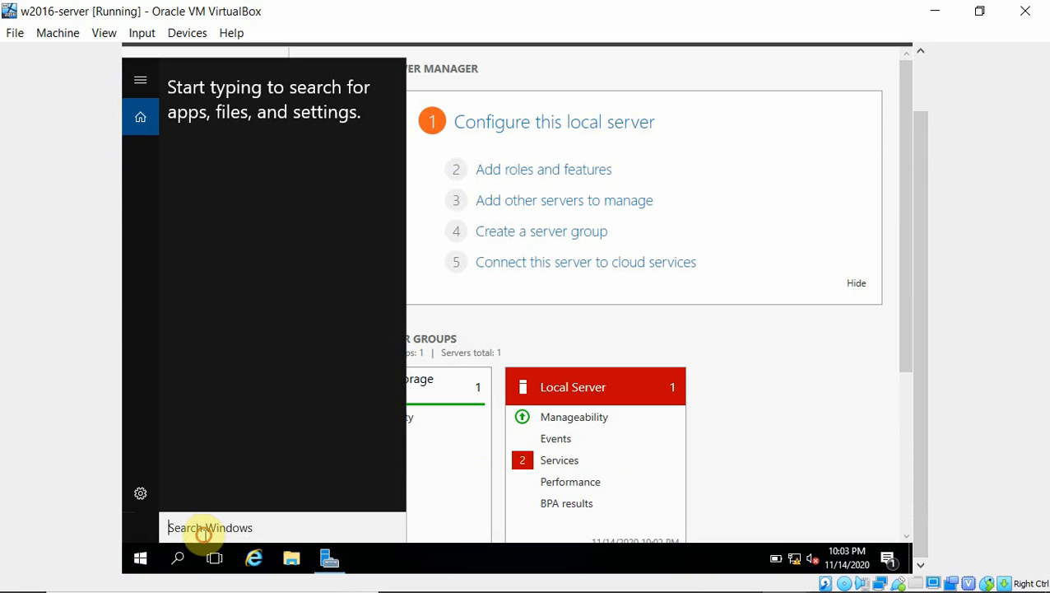
text(powe)
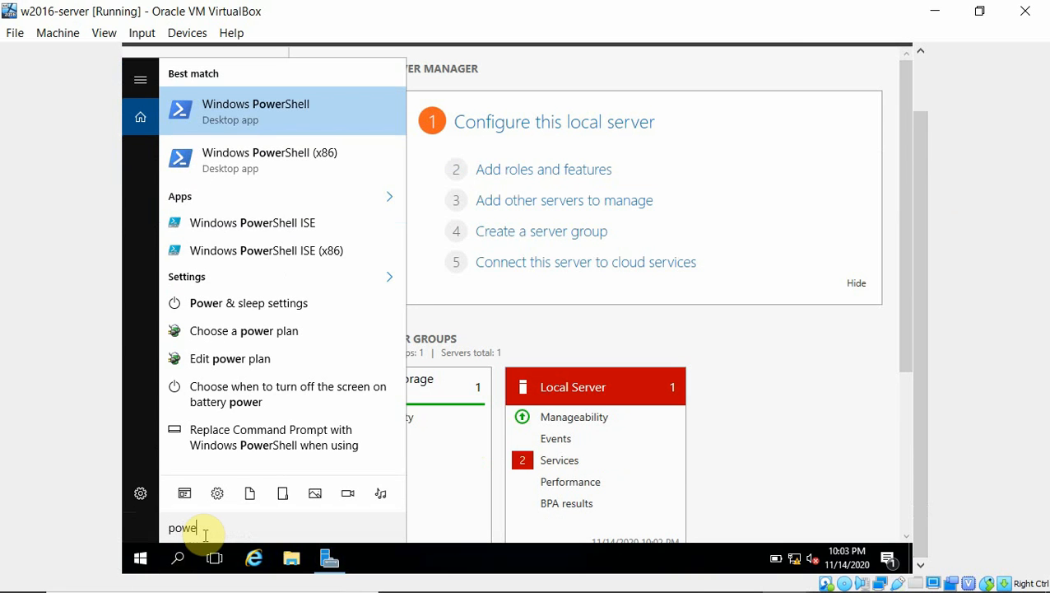
text(r)
click(225, 116)
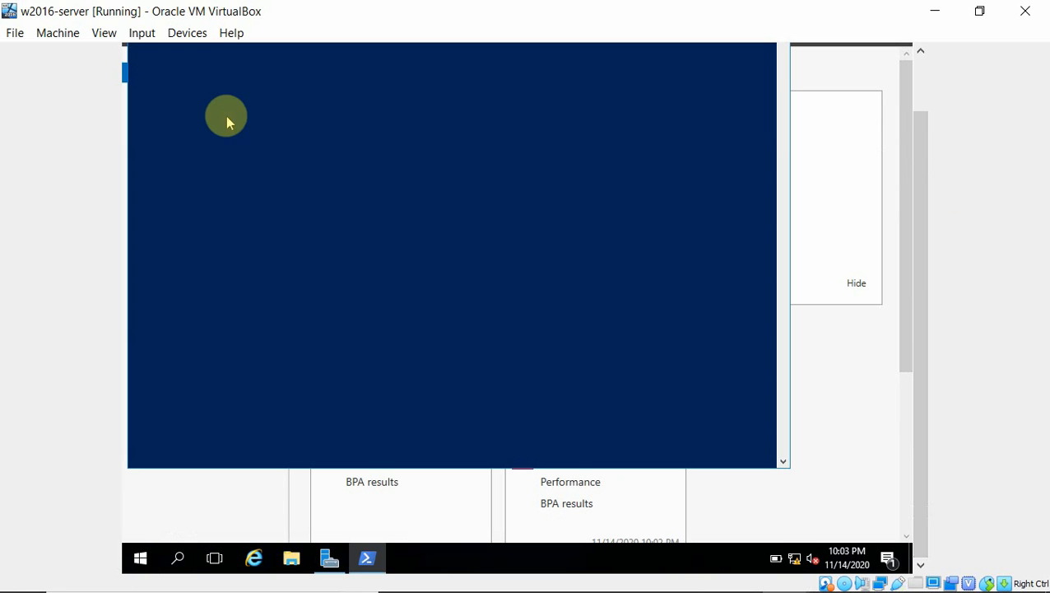
drag(919, 218, 920, 146)
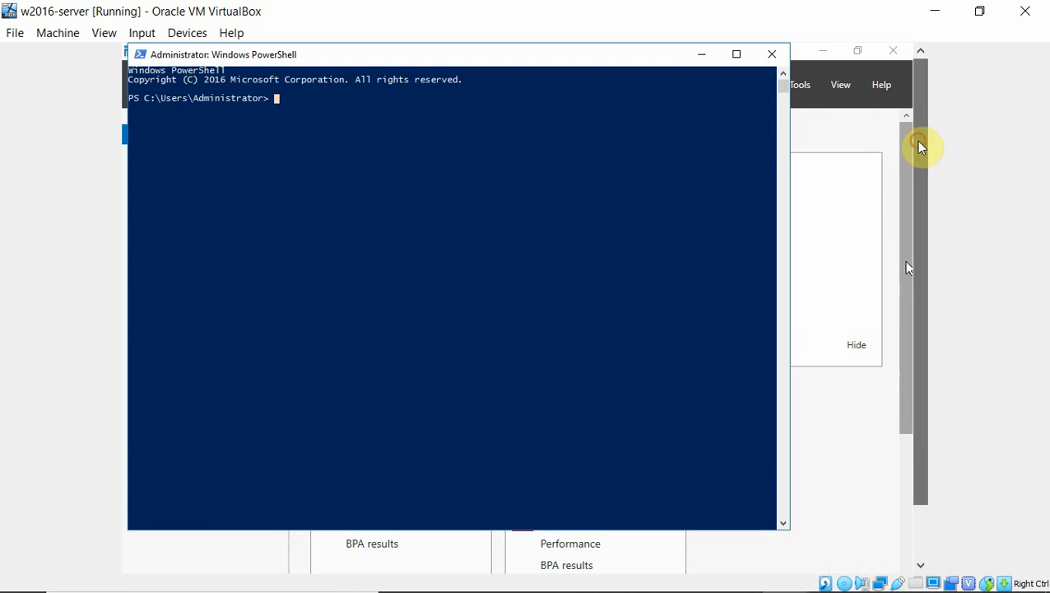
Change the PowerShell console defaults to a Medium cursor and font size 24.
right_click(275, 66)
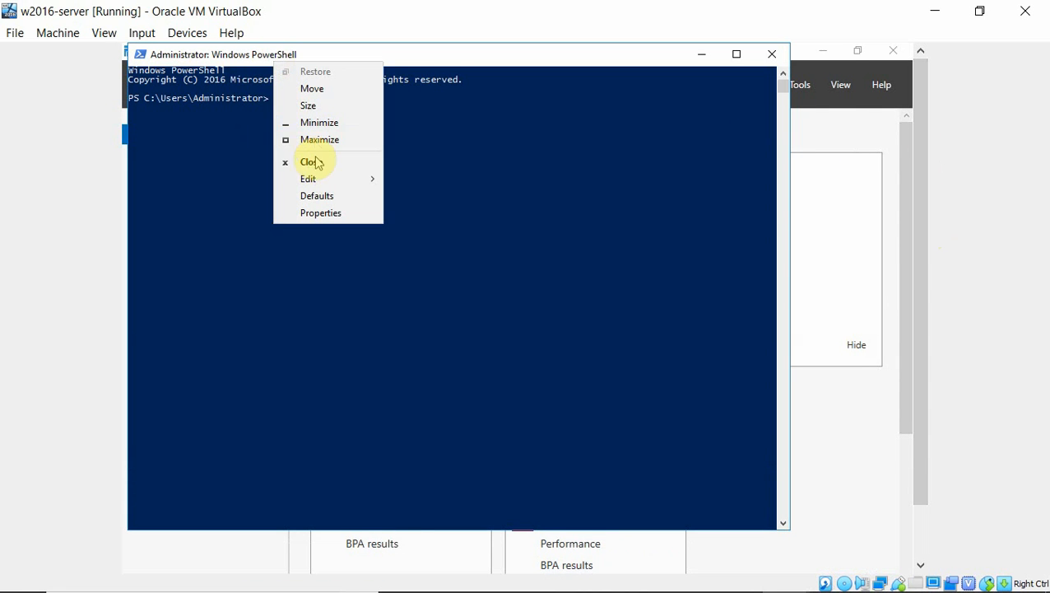
mouse_move(316, 186)
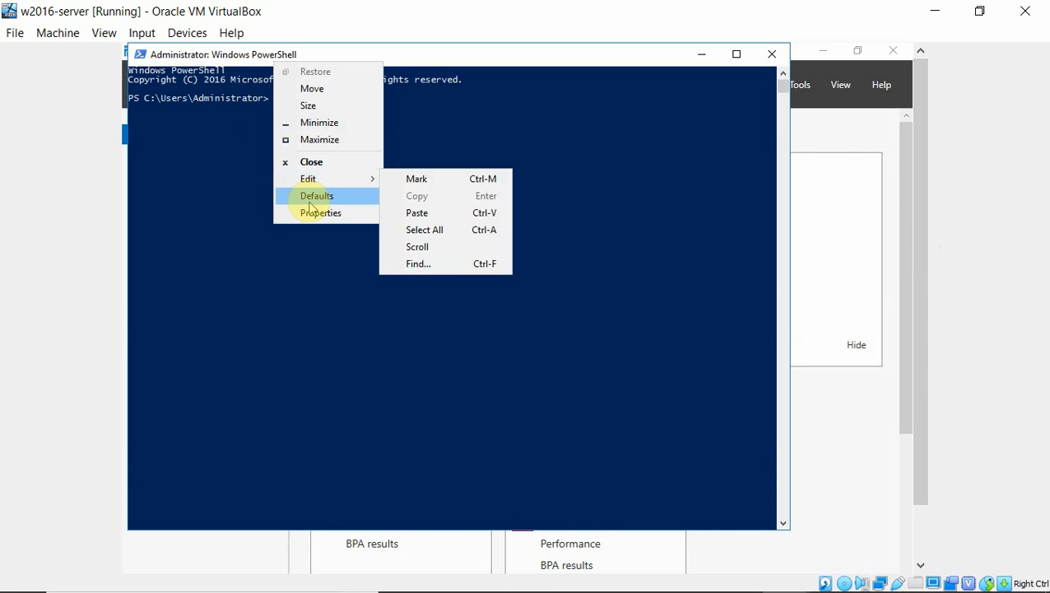
click(309, 198)
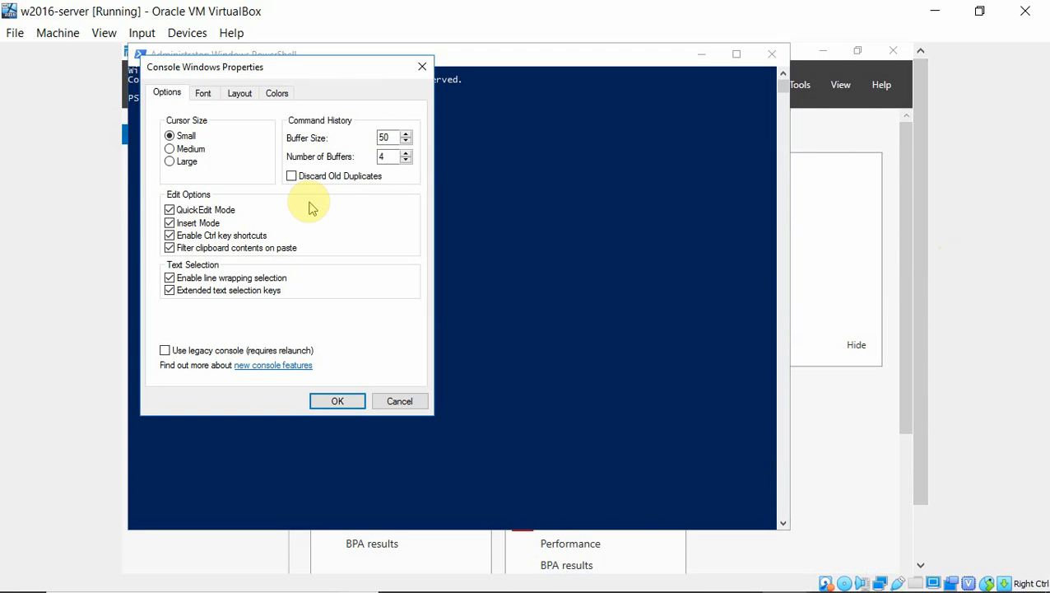
click(172, 162)
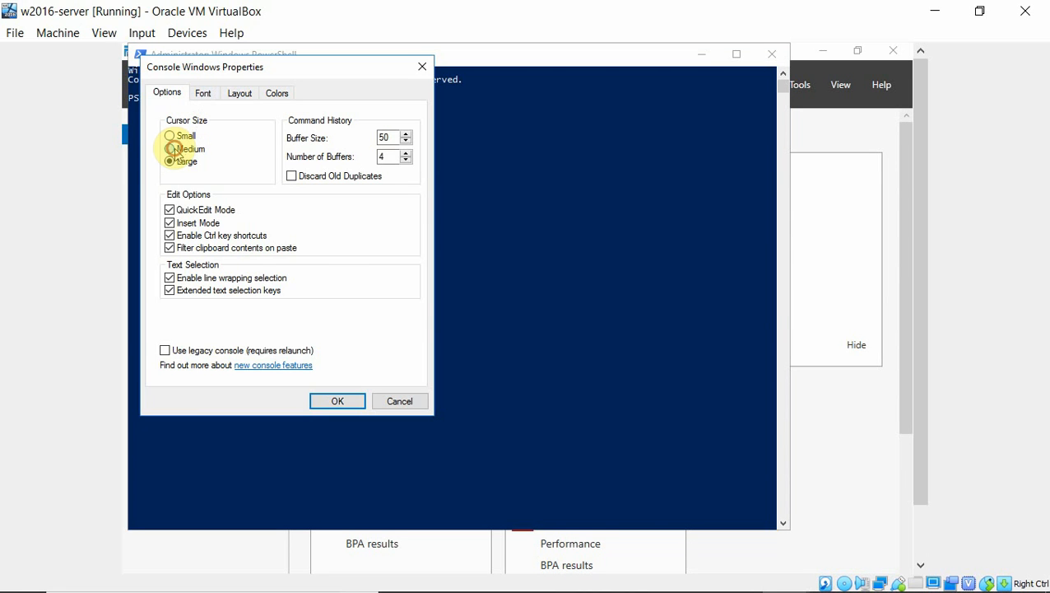
click(170, 149)
click(202, 95)
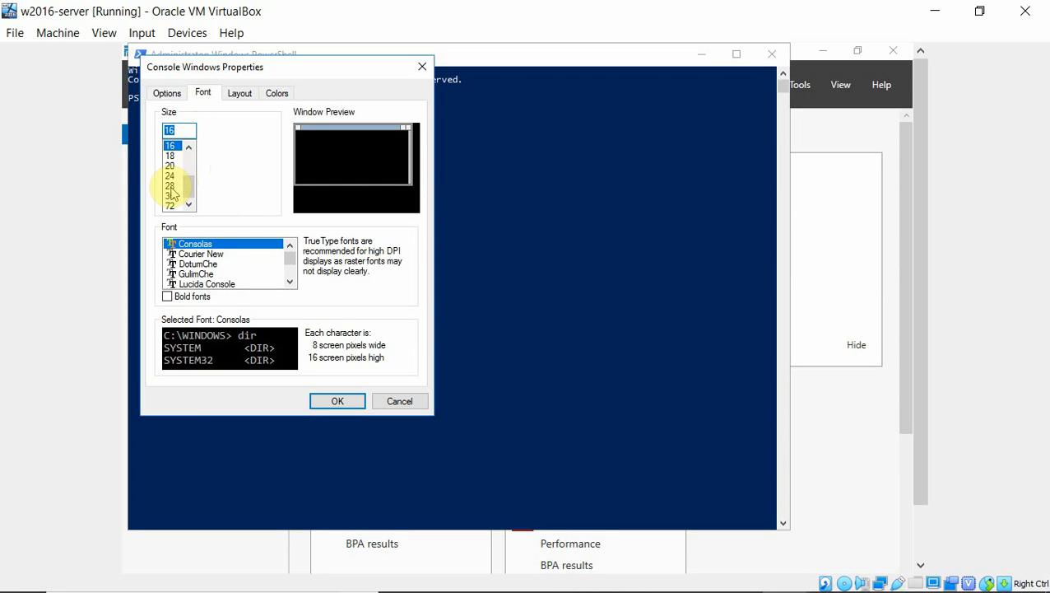
click(171, 175)
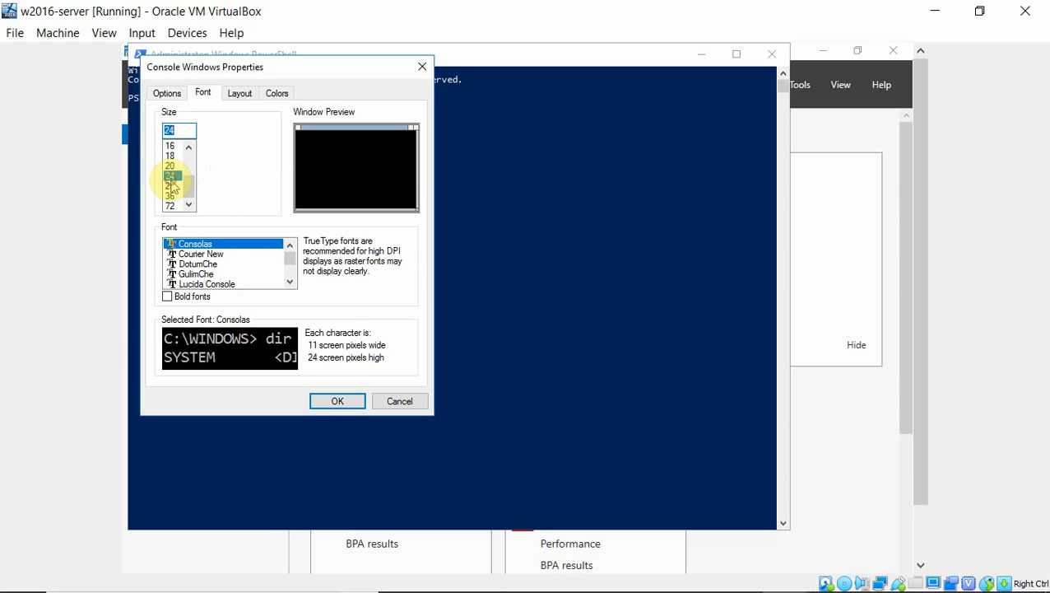
click(329, 401)
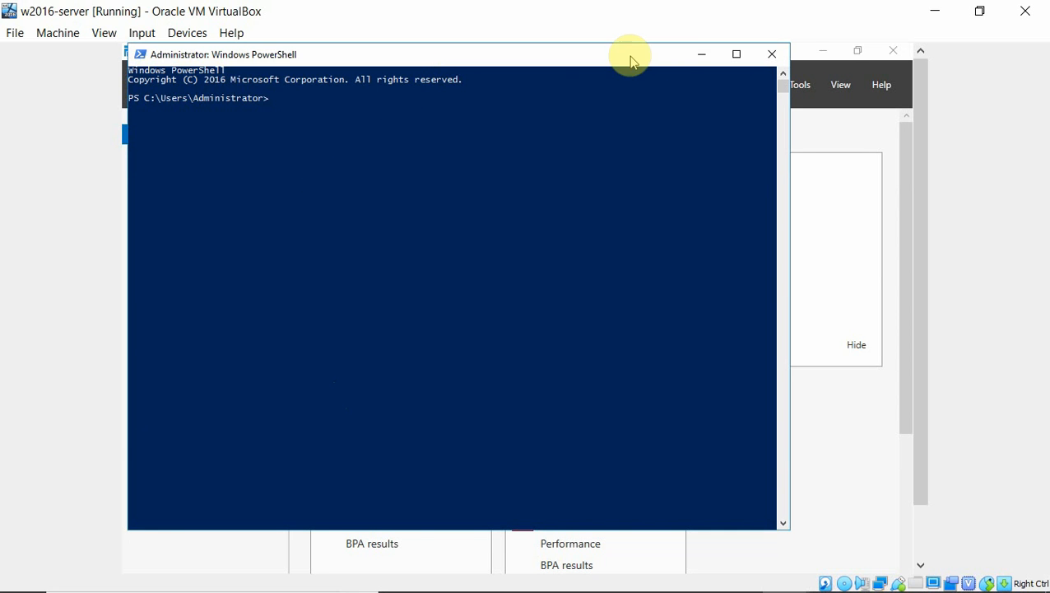
Restart Windows PowerShell after the console defaults change and place the pointer at its command prompt.
click(771, 55)
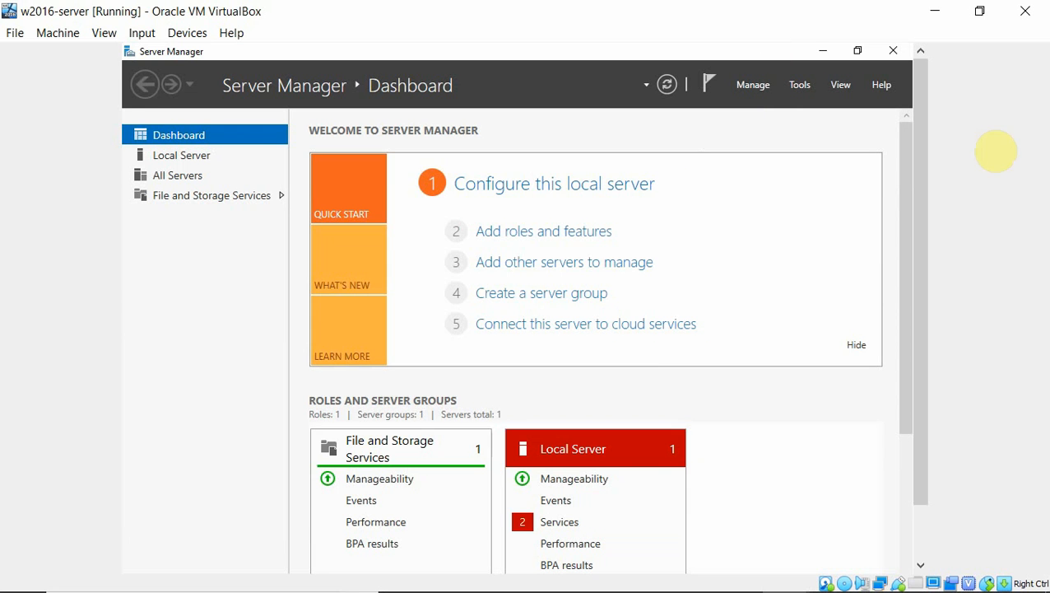
drag(919, 243, 909, 393)
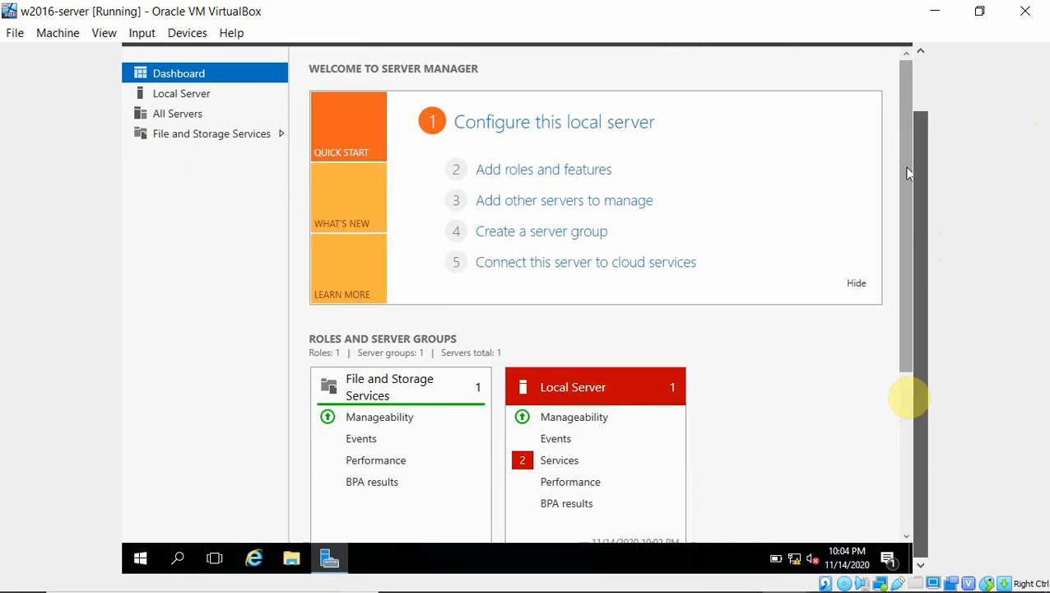
click(177, 560)
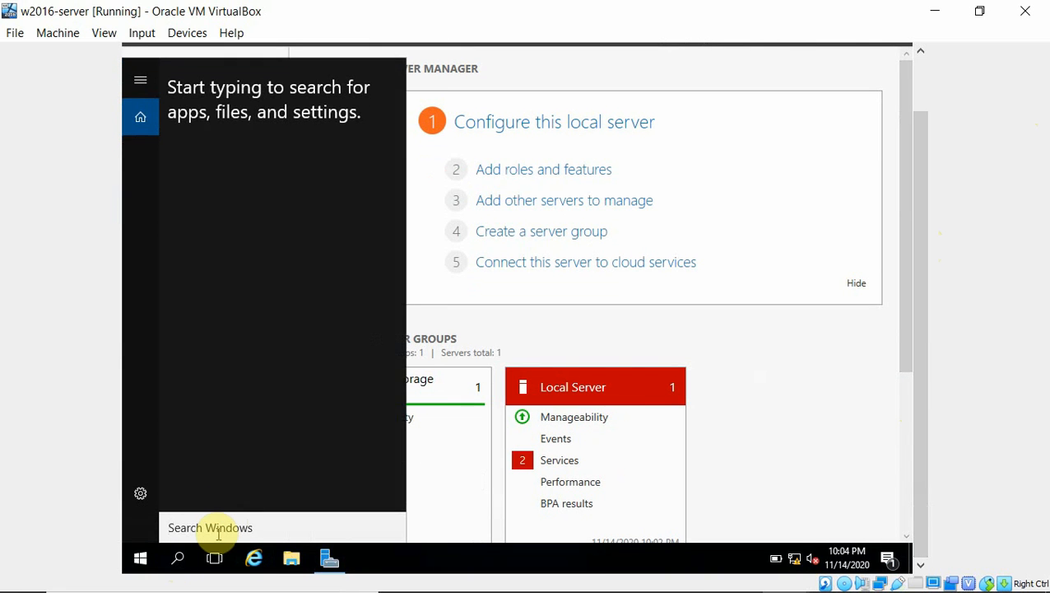
text(p)
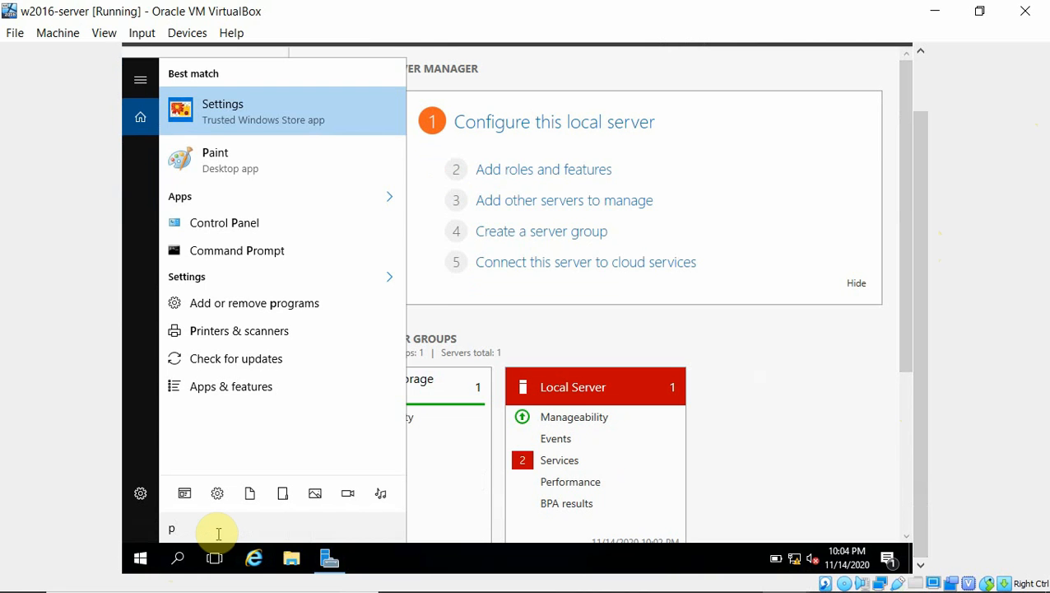
text(owe)
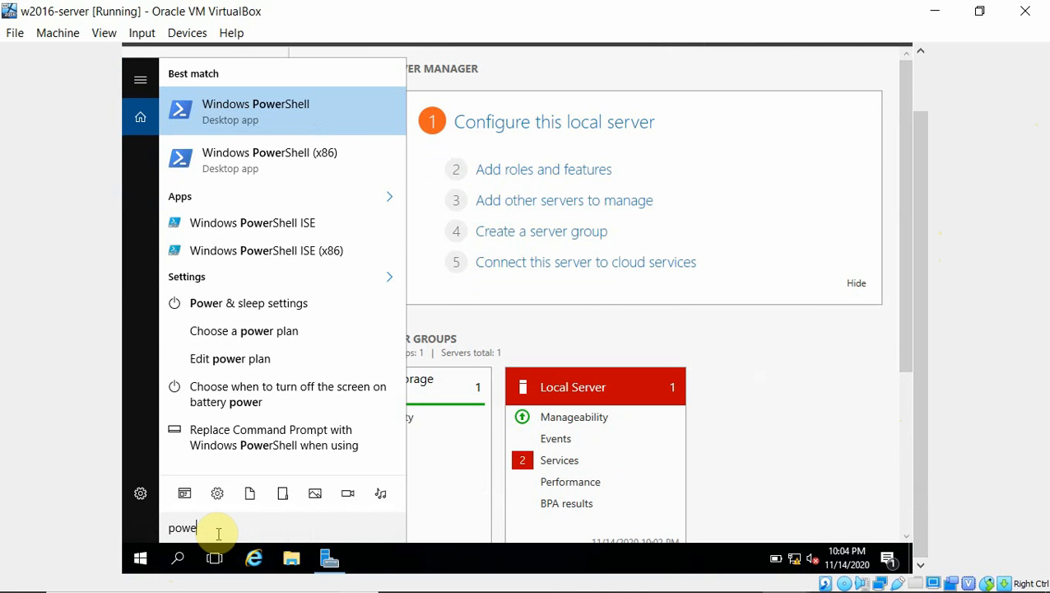
click(272, 122)
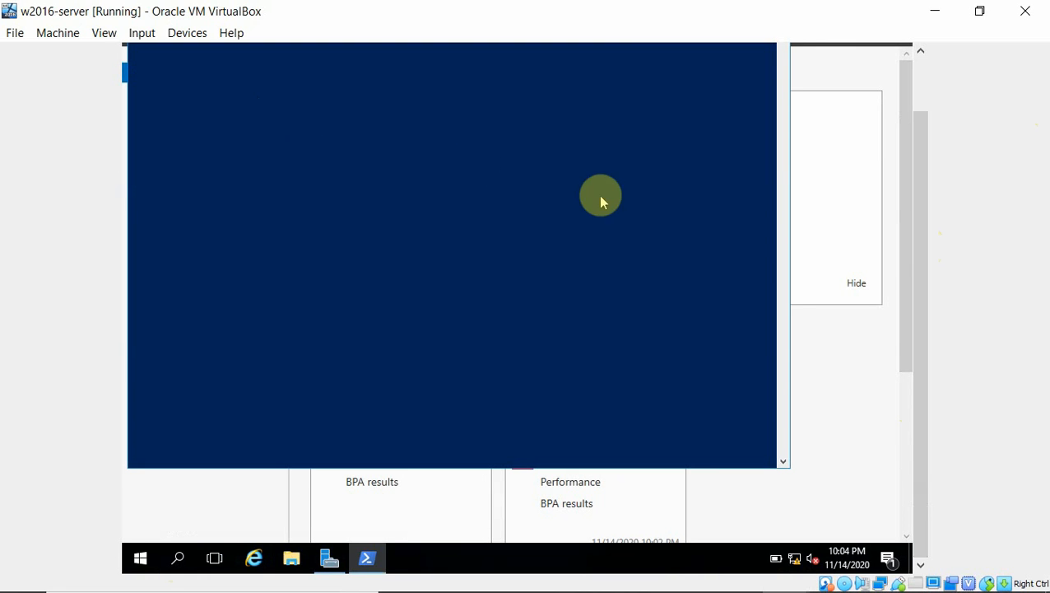
drag(921, 259, 926, 192)
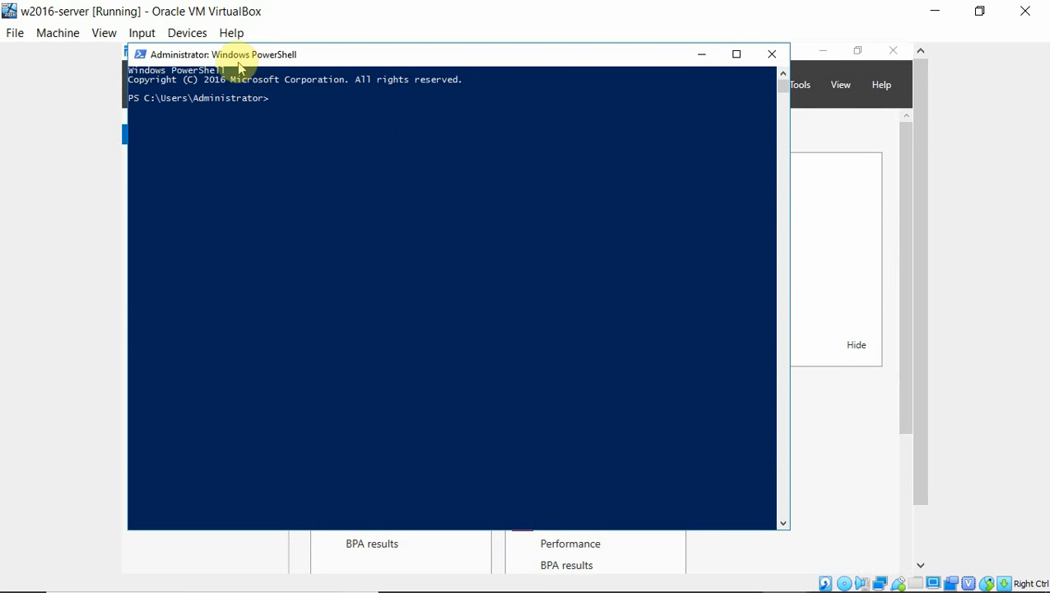
click(277, 104)
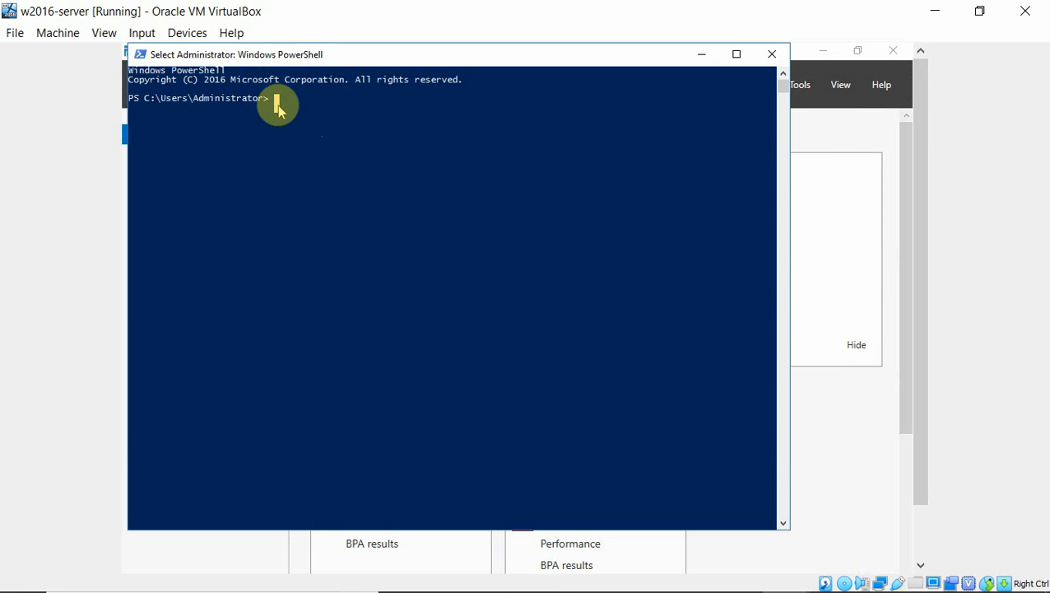
Run ipconfig in the server's PowerShell and set the console window's font size to 18.
text(ipconfig)
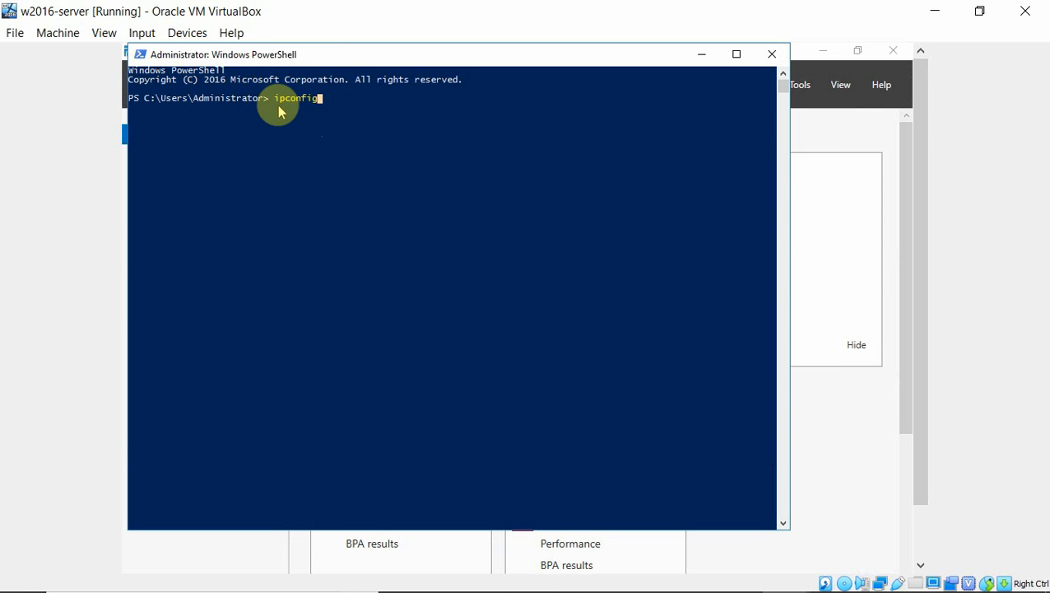
key(Return)
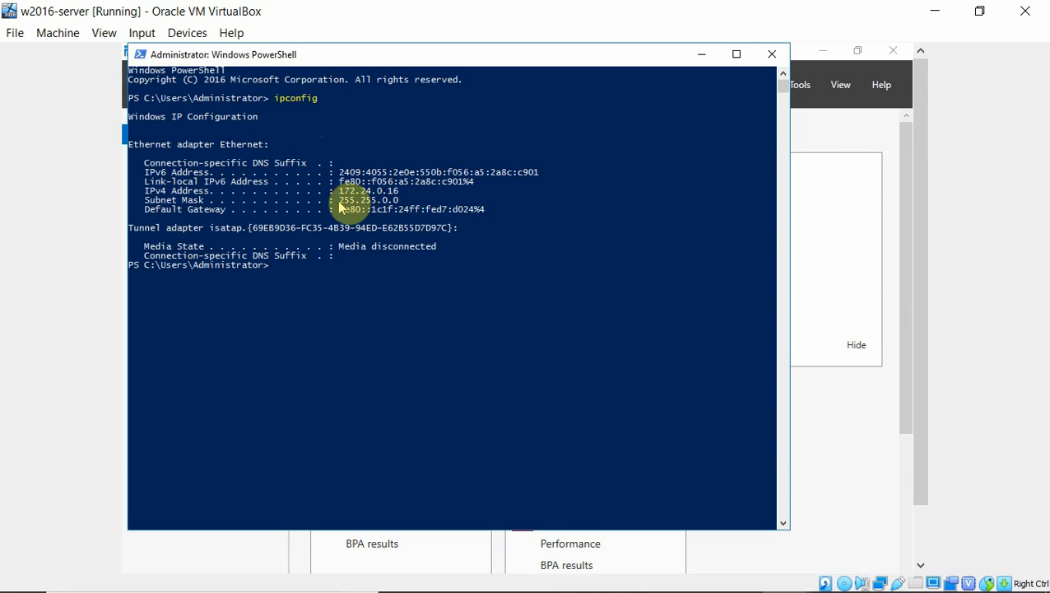
right_click(182, 56)
mouse_move(223, 175)
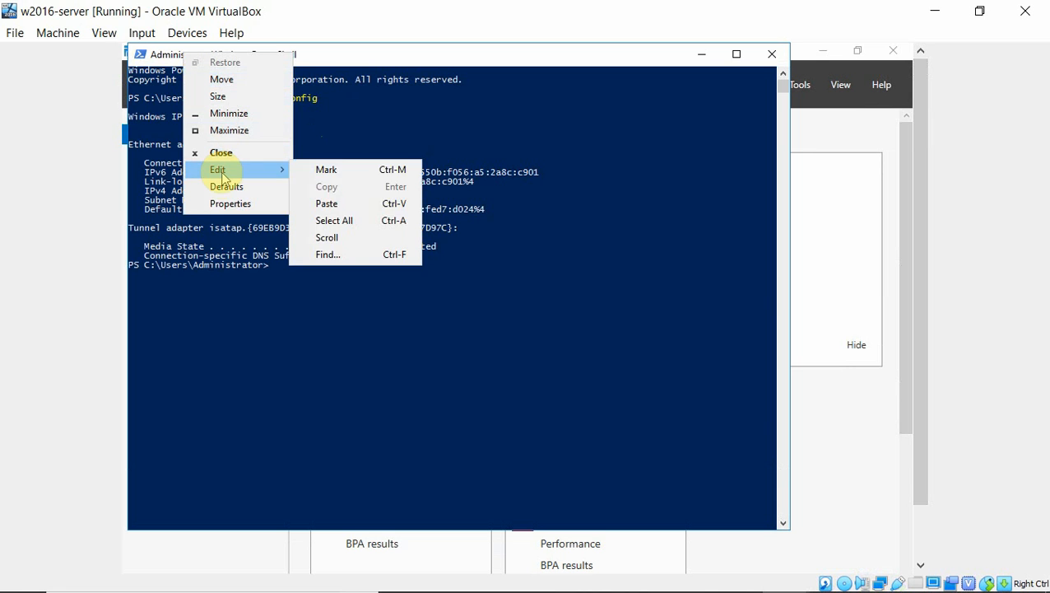
click(224, 203)
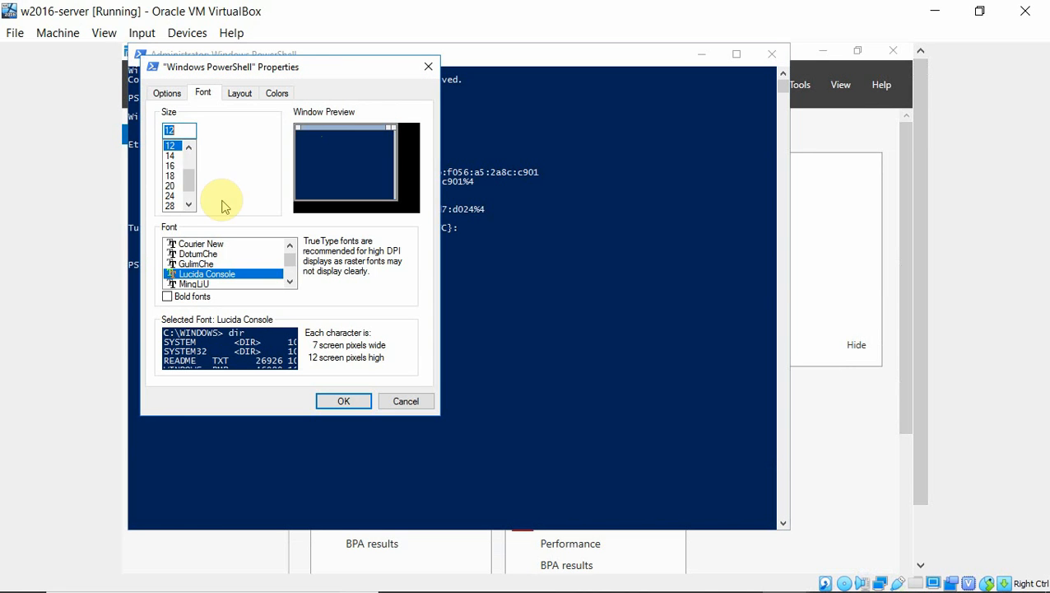
click(175, 175)
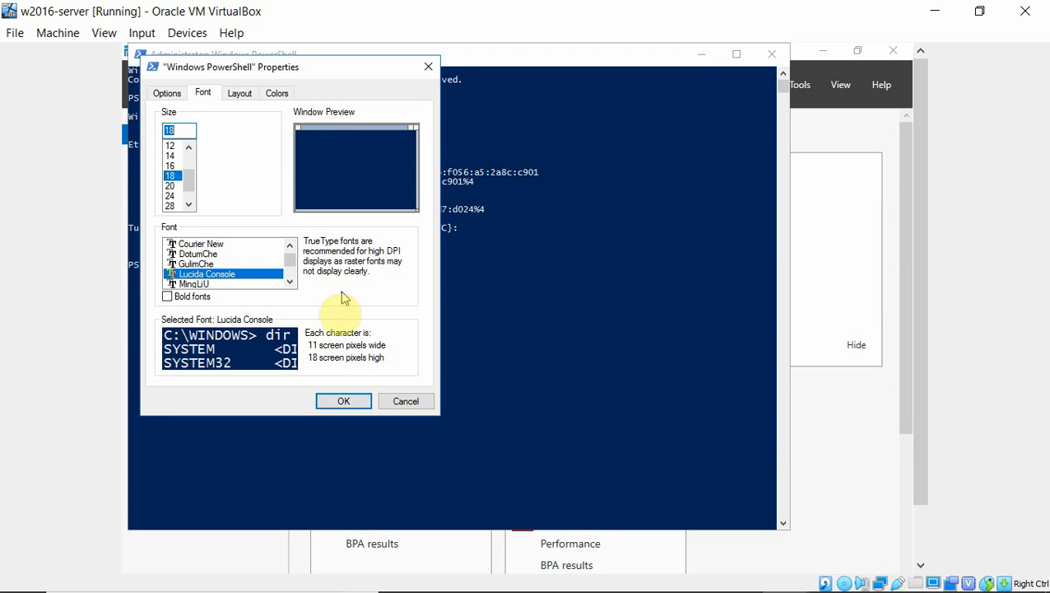
click(341, 398)
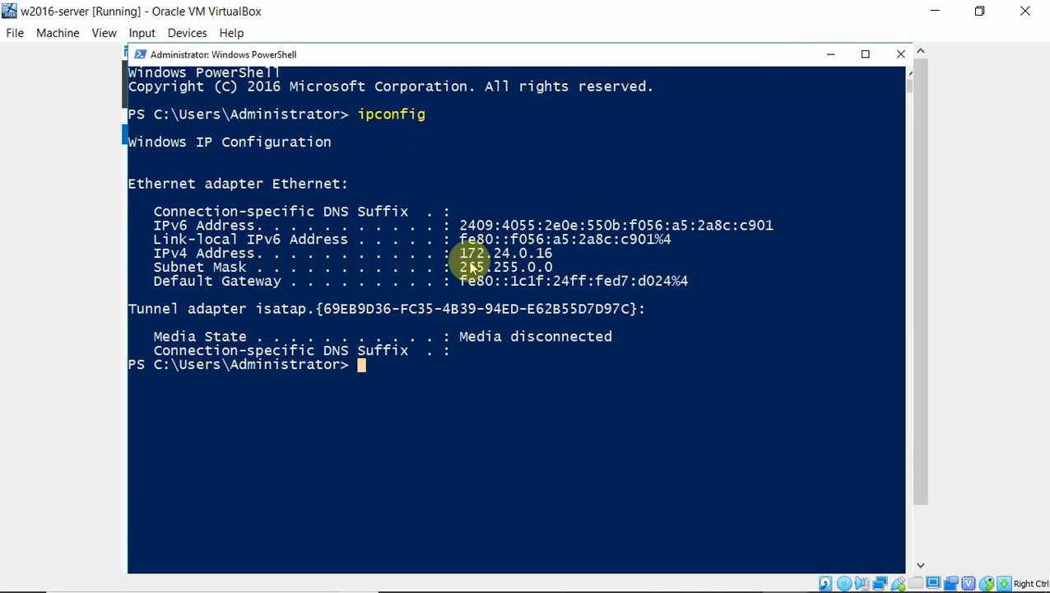
Clear the console, run ipconfig /all, and examine the server's full network adapter configuration.
click(419, 391)
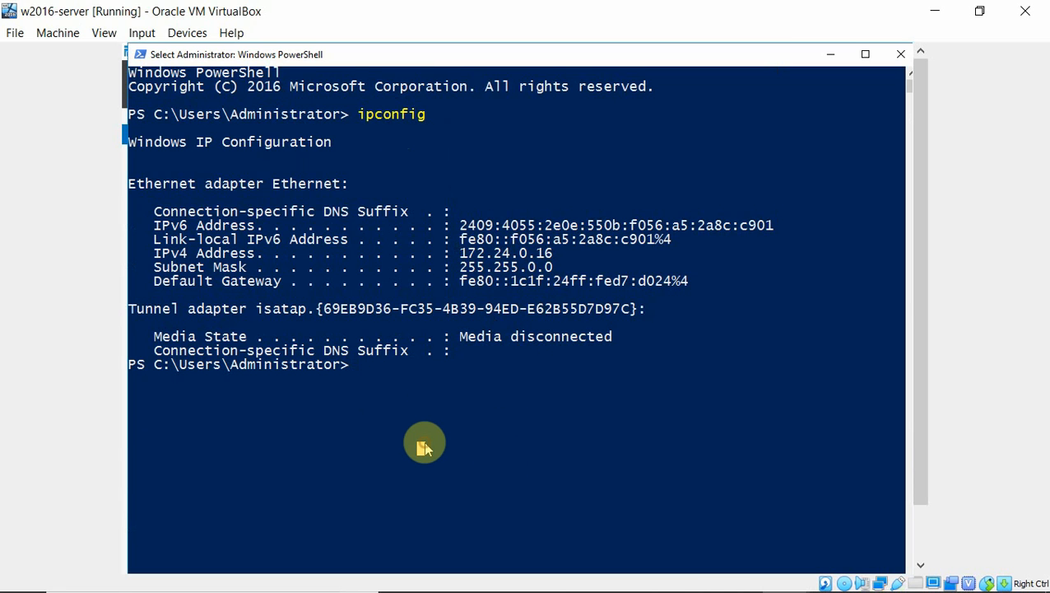
key(ctrl+l)
key(Return)
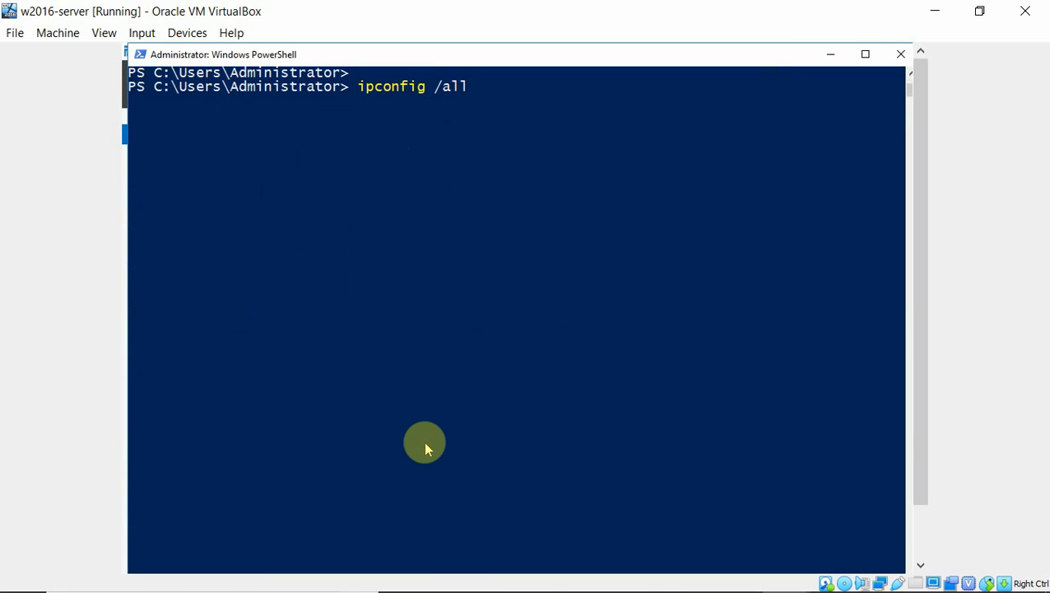
text(ipconfig /all)
key(Return)
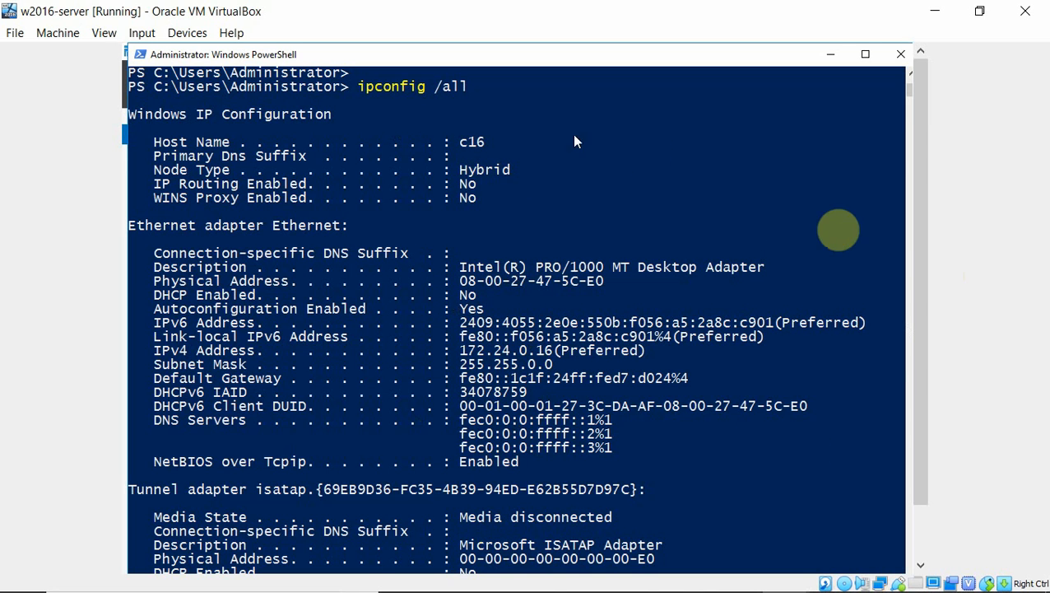
drag(918, 276, 918, 364)
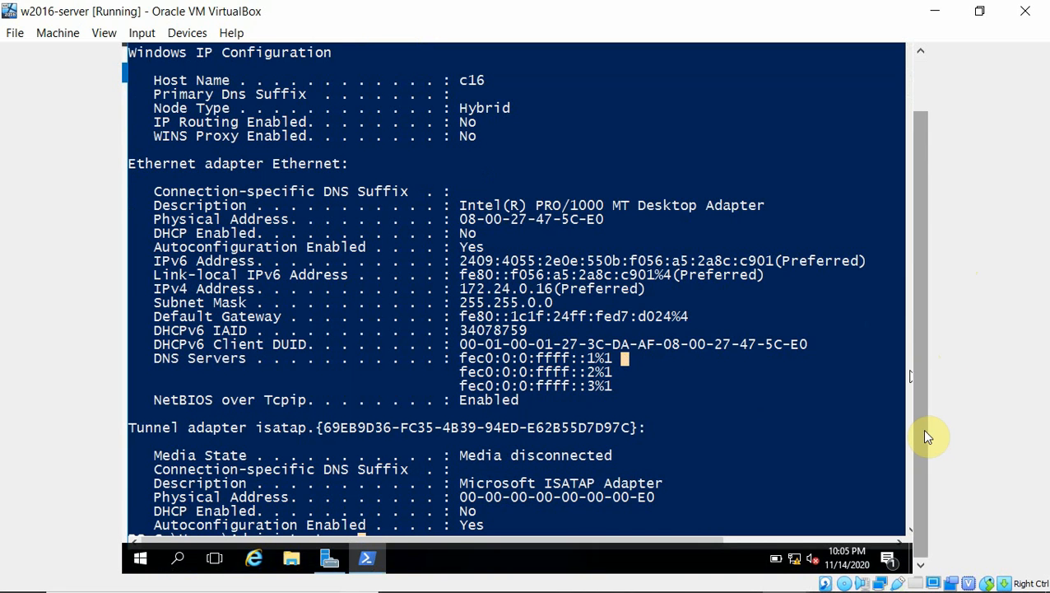
Clear the PowerShell console with cls and return to its empty prompt.
click(772, 422)
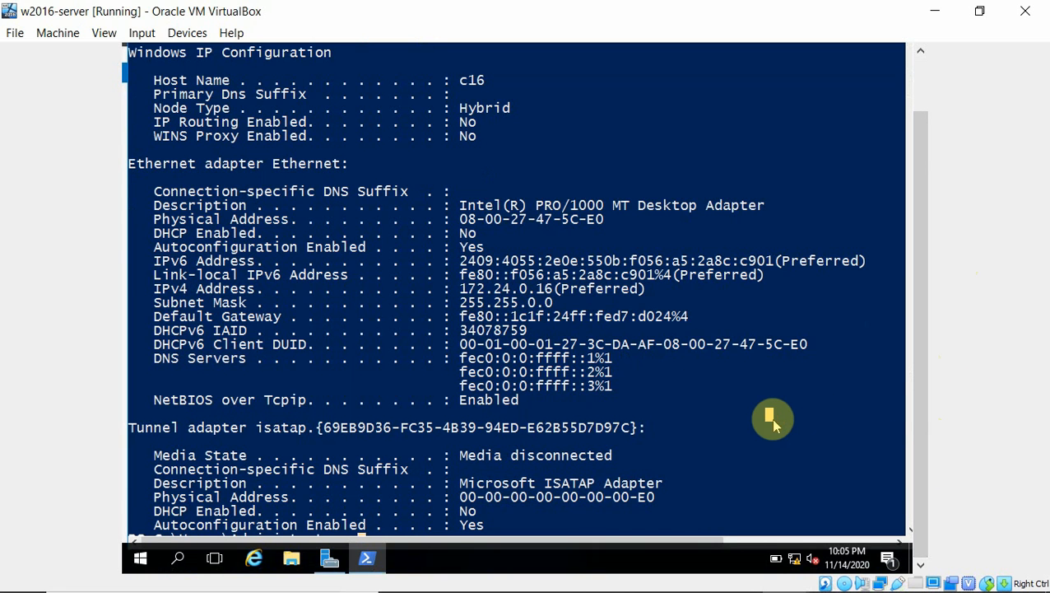
text(cls)
key(Return)
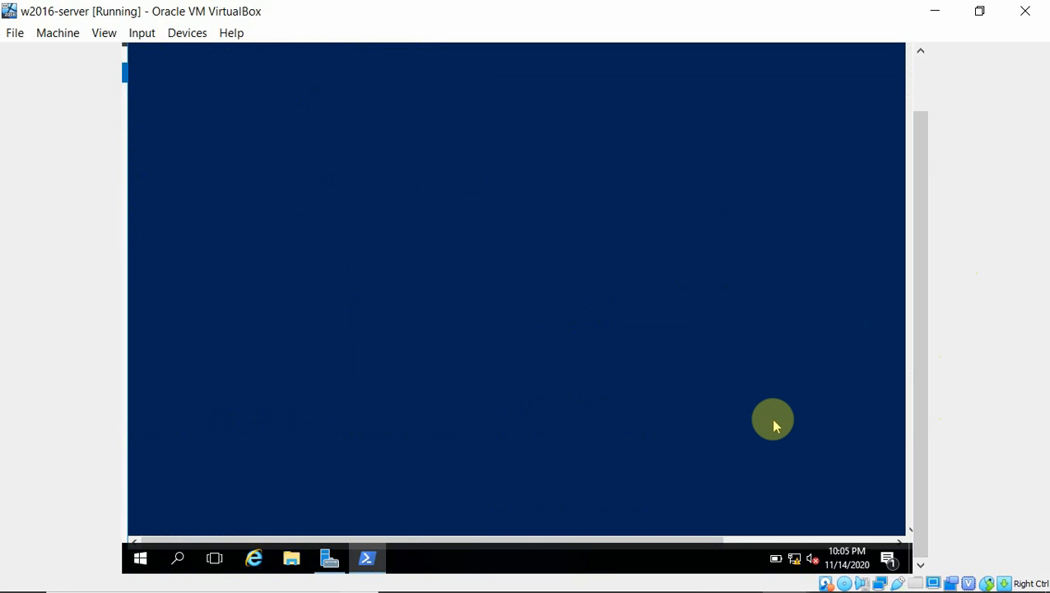
drag(926, 402, 940, 218)
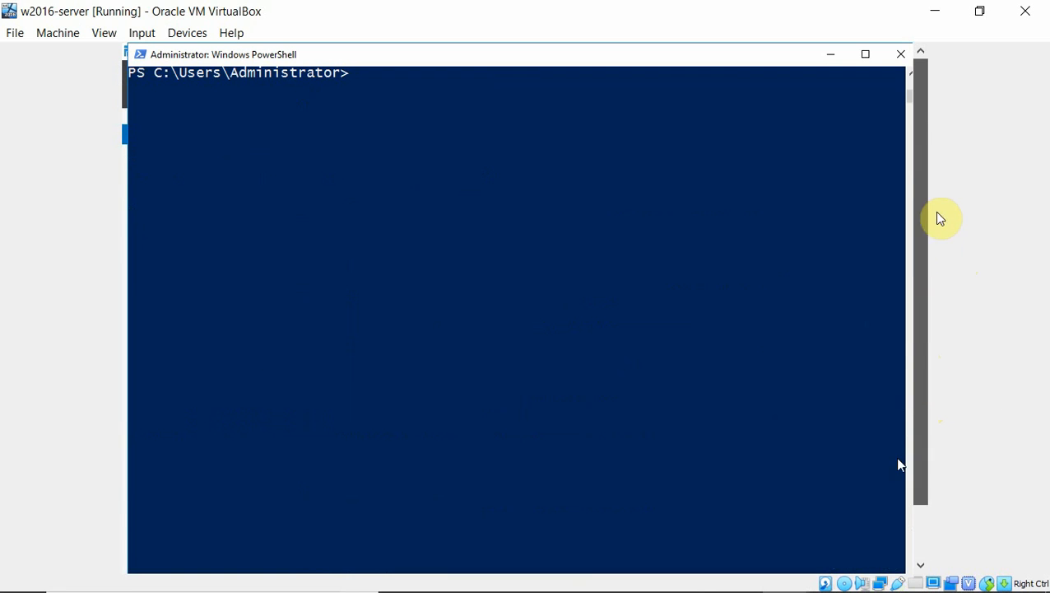
click(491, 144)
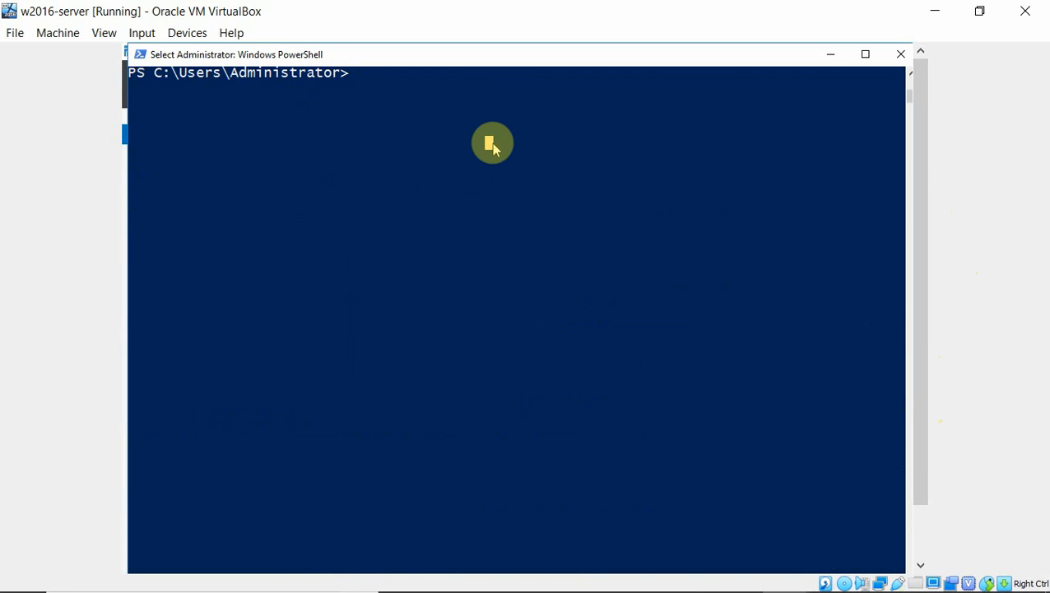
Ping the Windows 10 machine at 172.24.0.10 from the server to test connectivity.
text(ping)
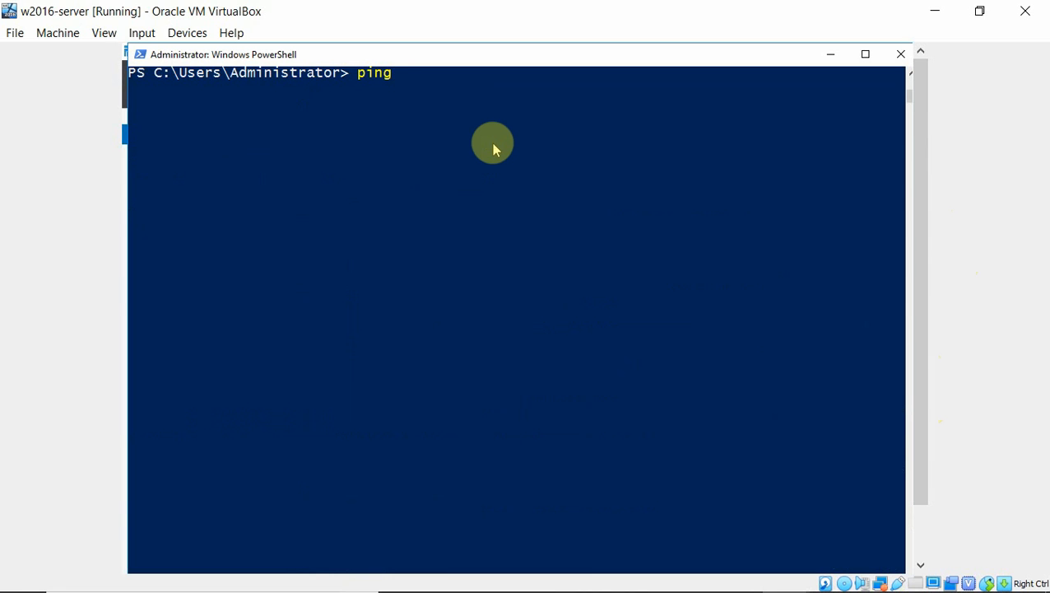
text( 172.)
text(24.0.)
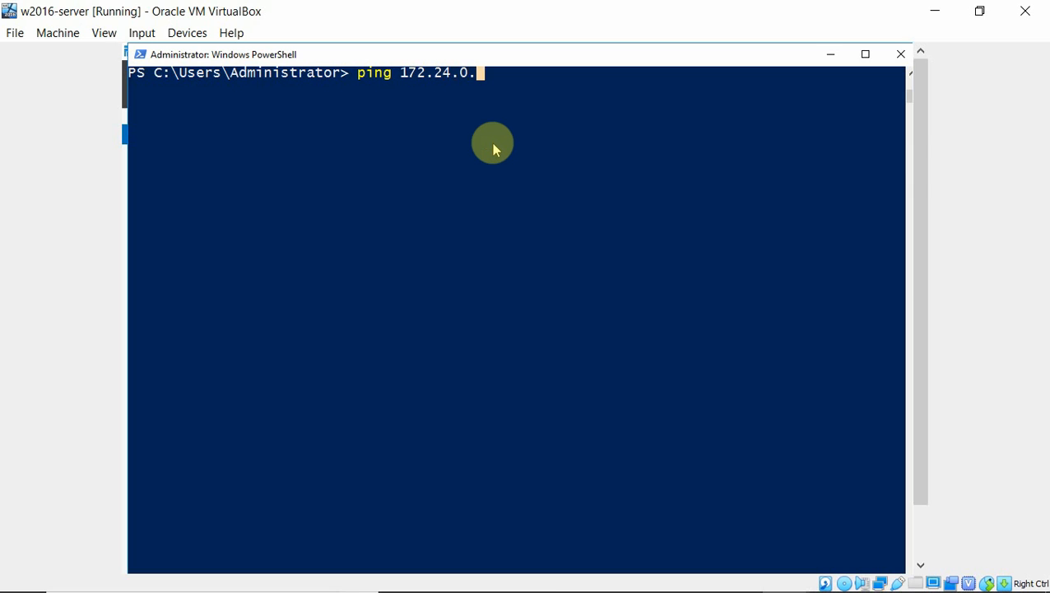
text(10)
key(Return)
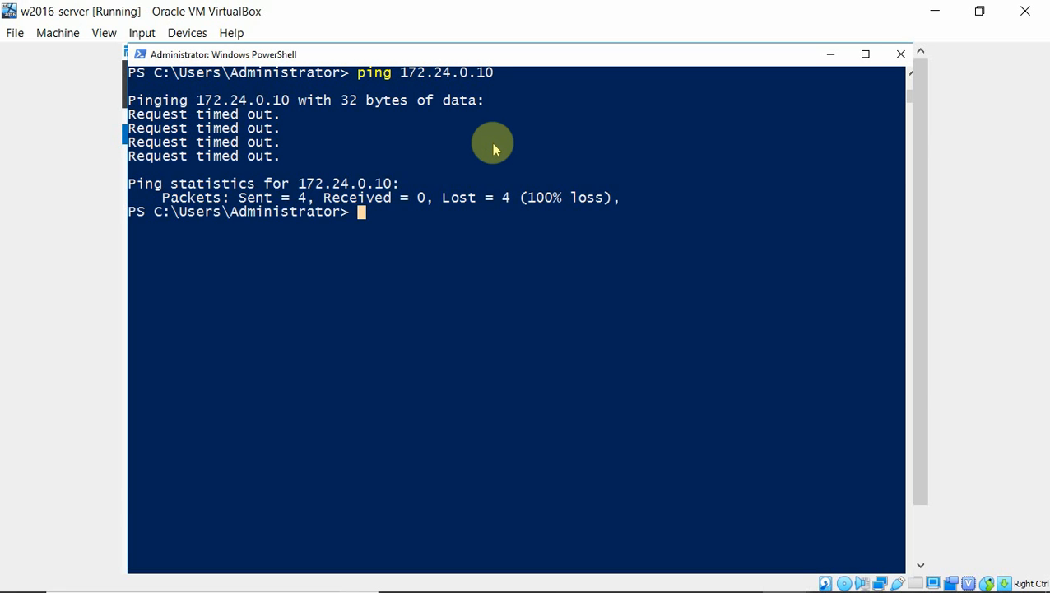
Switch to the Workgroup Networking PDF and review the IP addresses, masks, names and workgroup on the Lab Setup page.
key(alt+Tab)
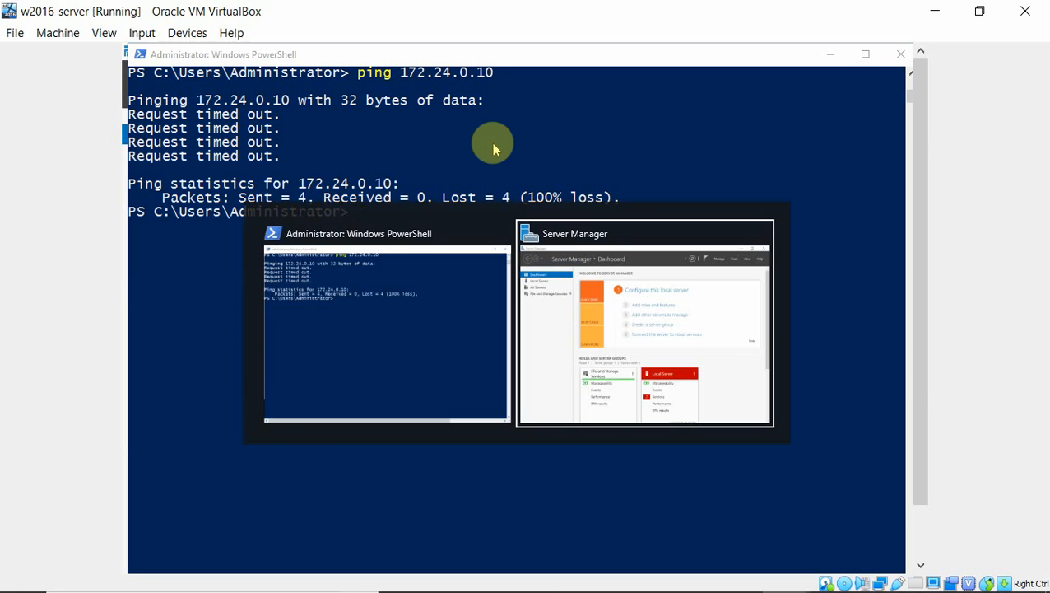
key(alt+Tab)
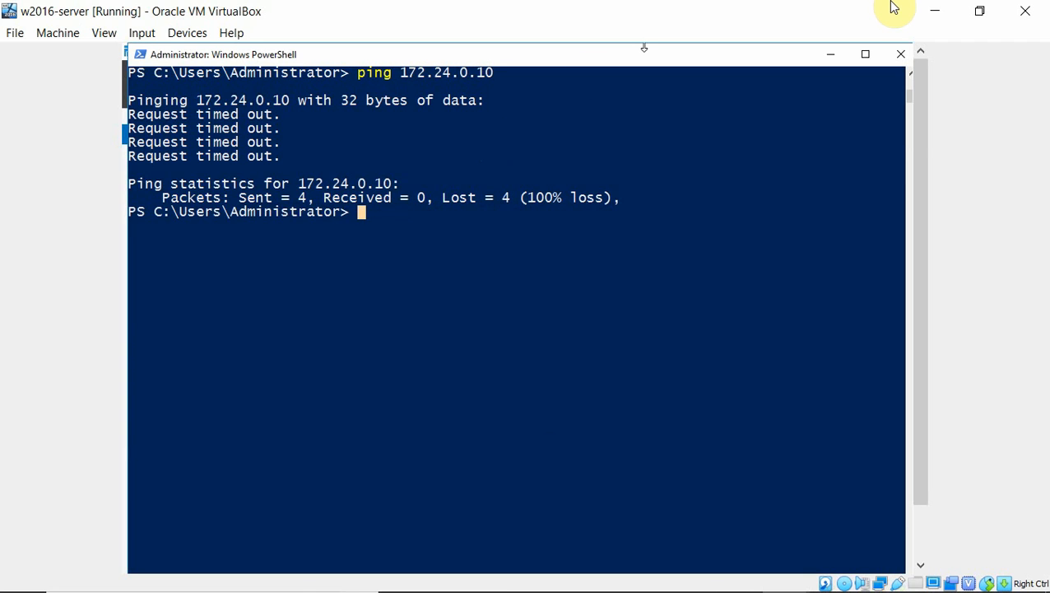
click(933, 10)
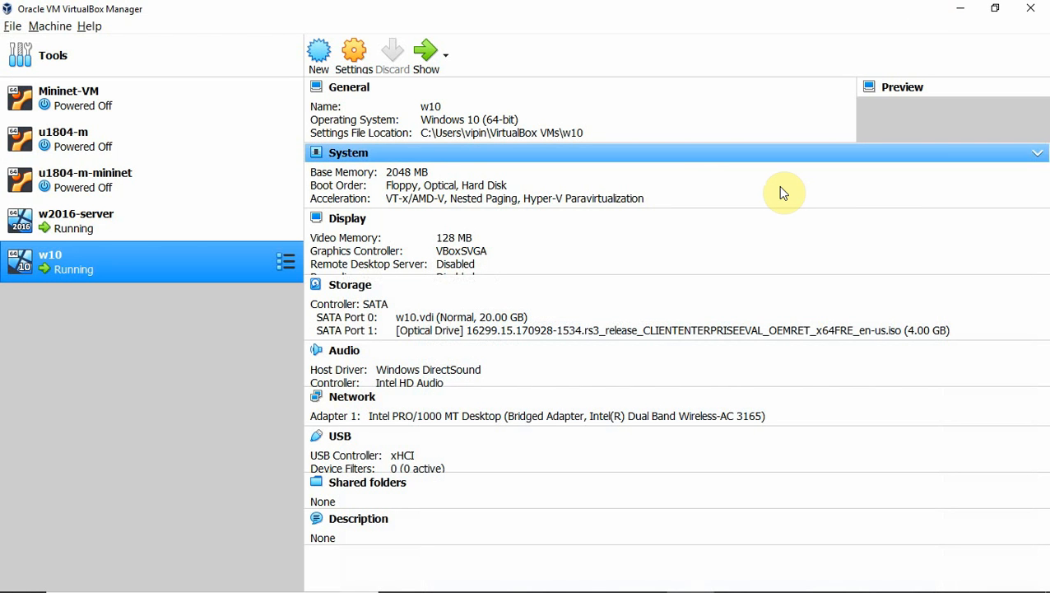
key(alt+Tab)
key(alt+Tab)
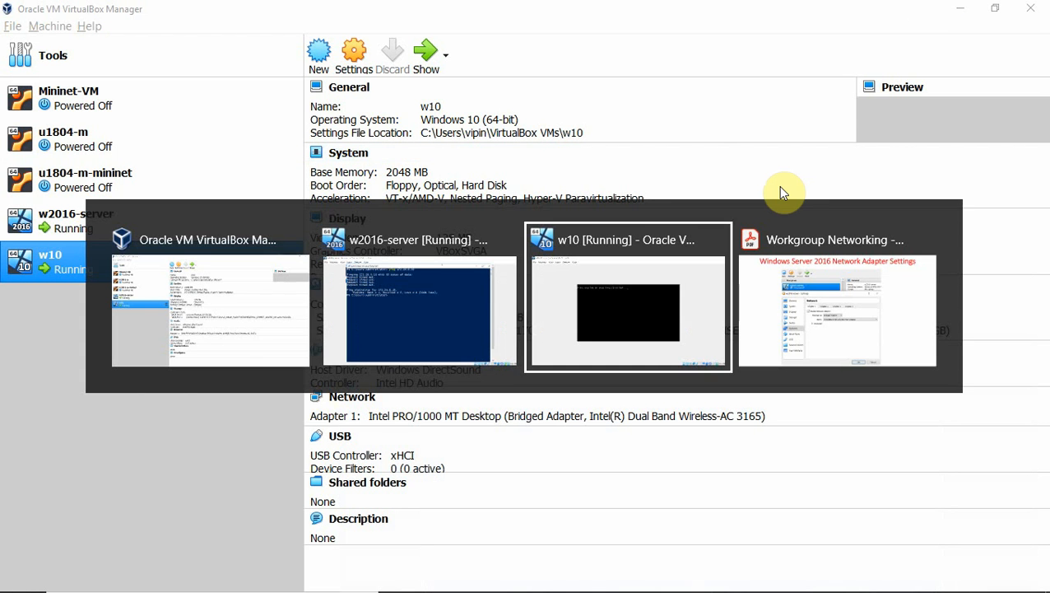
key(alt+Tab)
scroll(781, 184, up, 2)
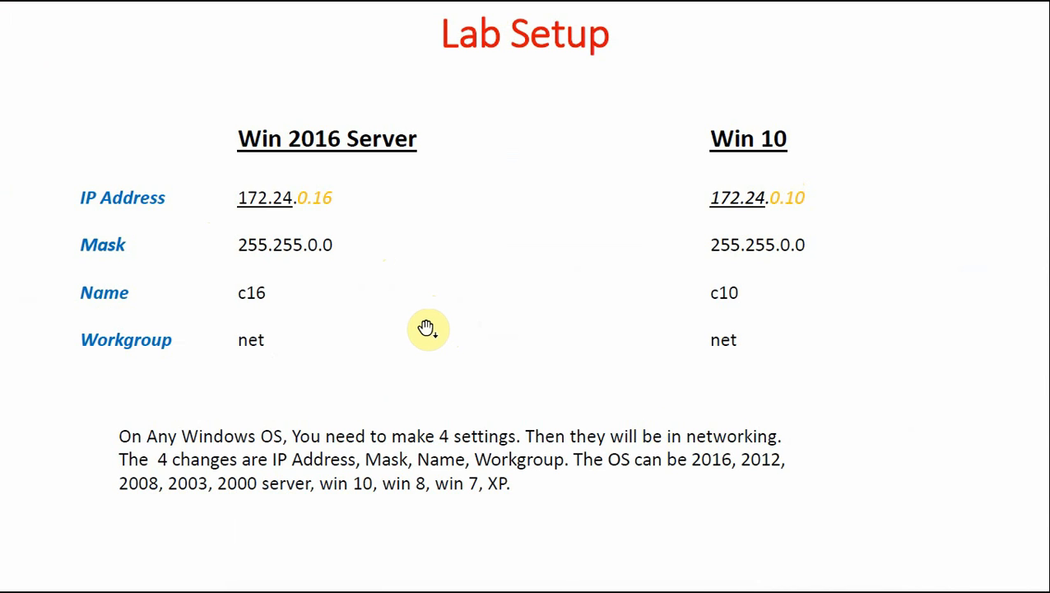
Switch back to the PowerShell window on the w2016-server virtual machine.
key(alt+Tab)
key(alt+Tab)
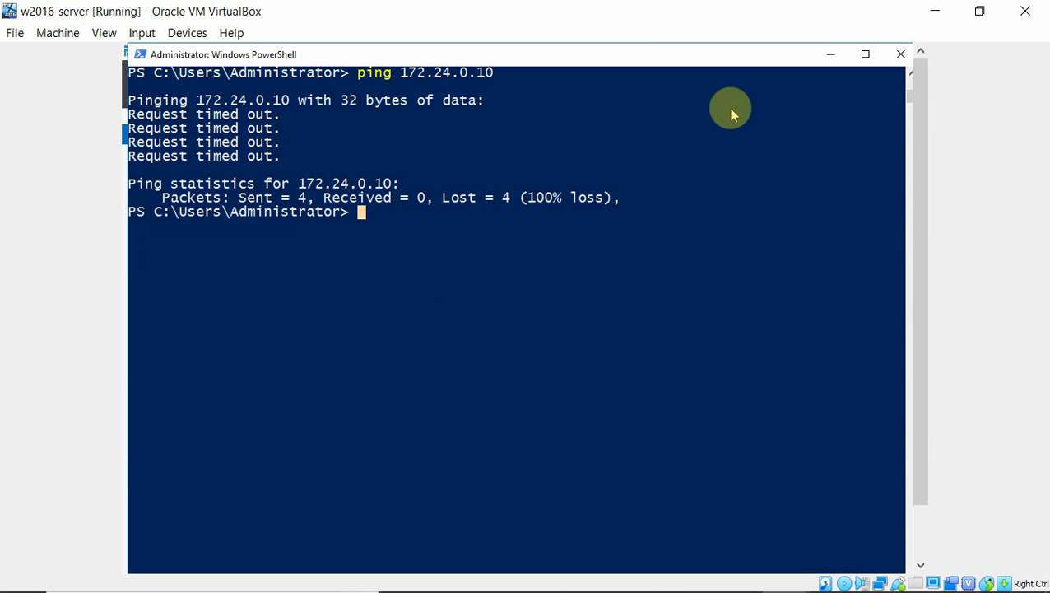
key(alt+Tab)
key(alt+Tab)
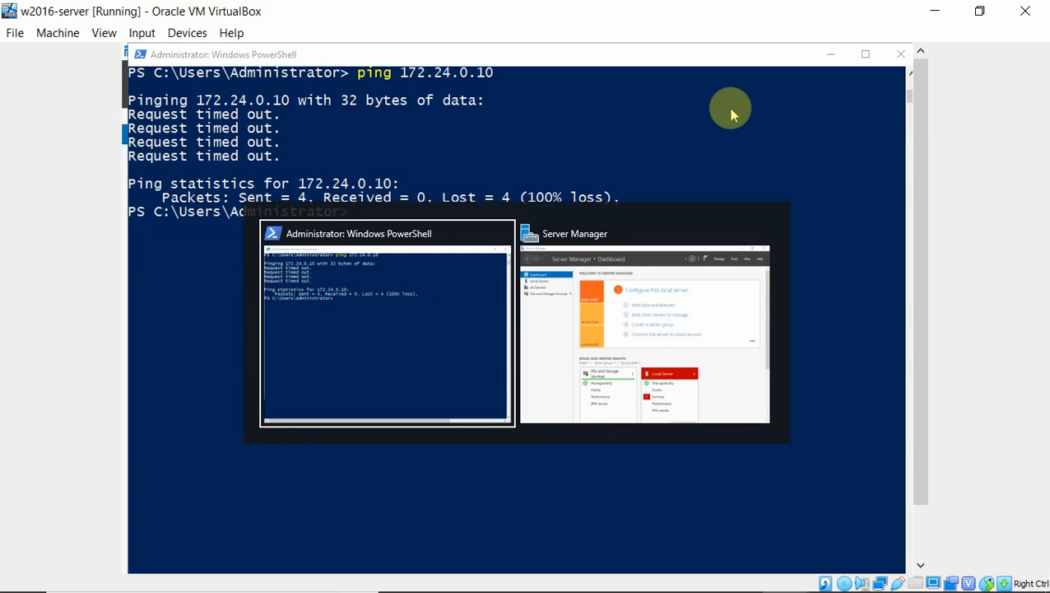